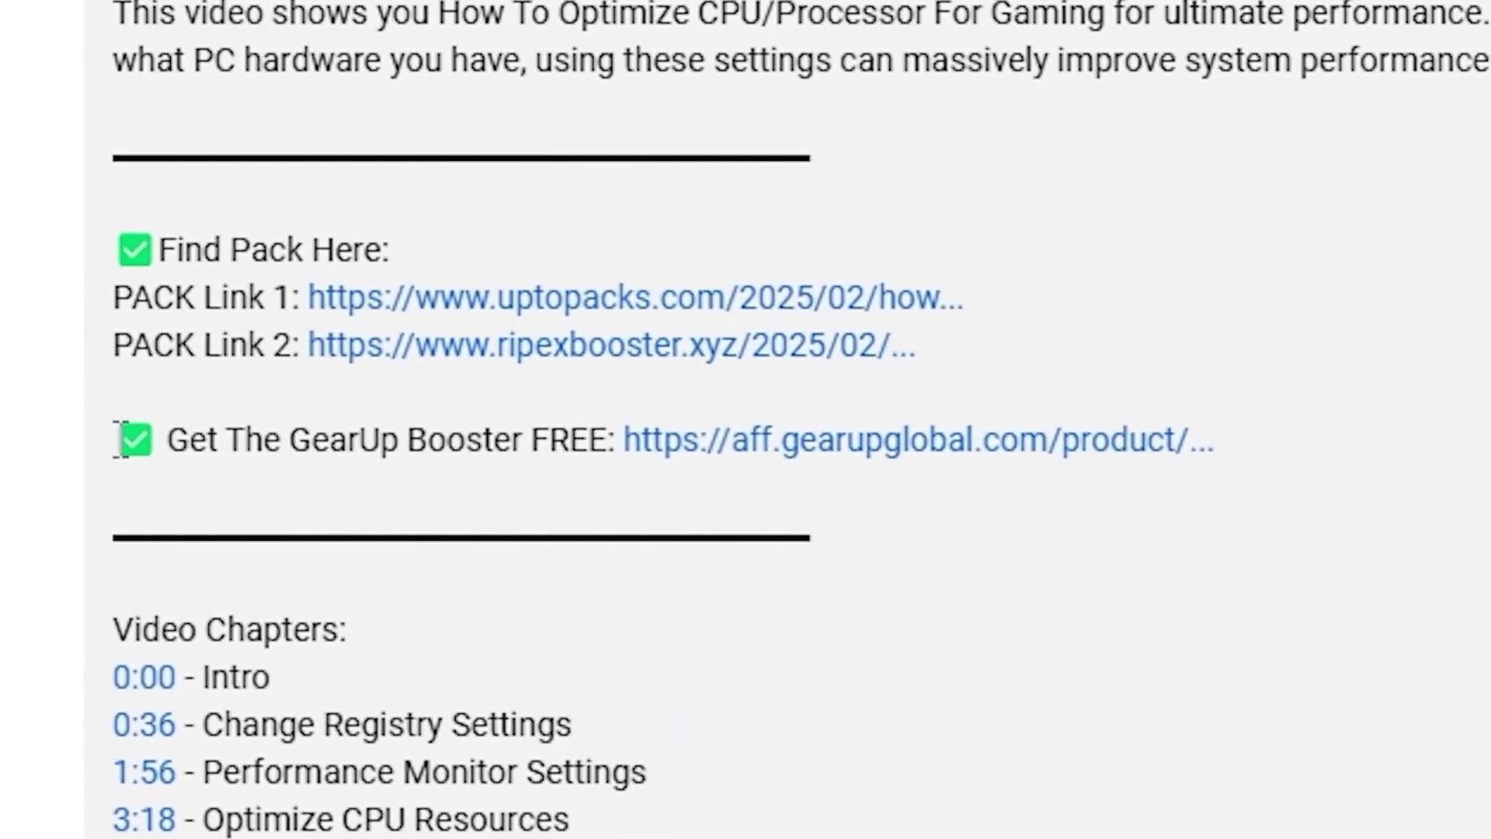
Search Start for 'power' so that Choose a power plan appears as the best match.
drag(116, 436, 1165, 490)
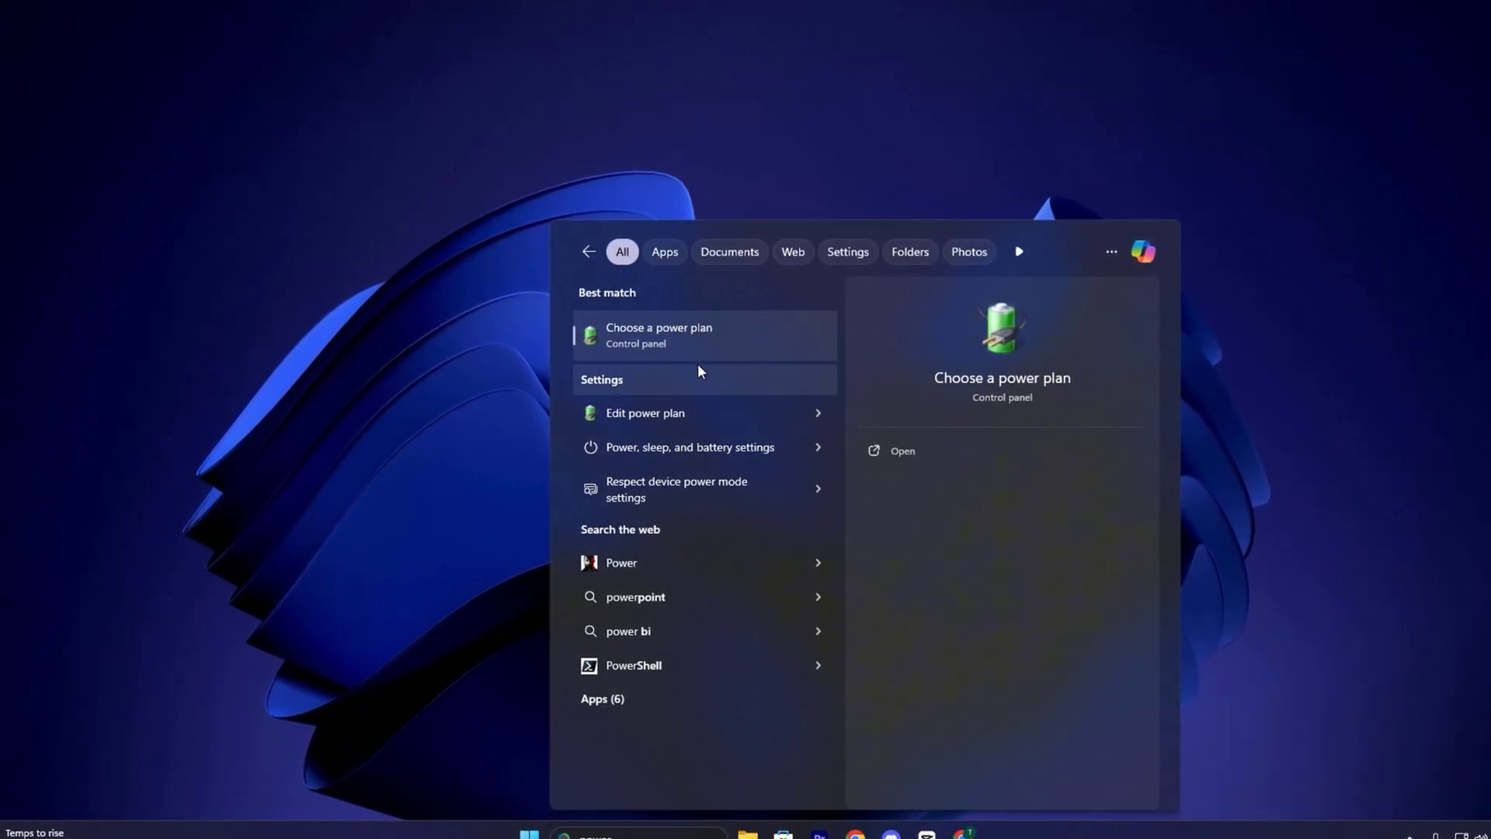
Go from the plan editor back to Power Options and open Ultimate Performance's plan settings.
click(696, 409)
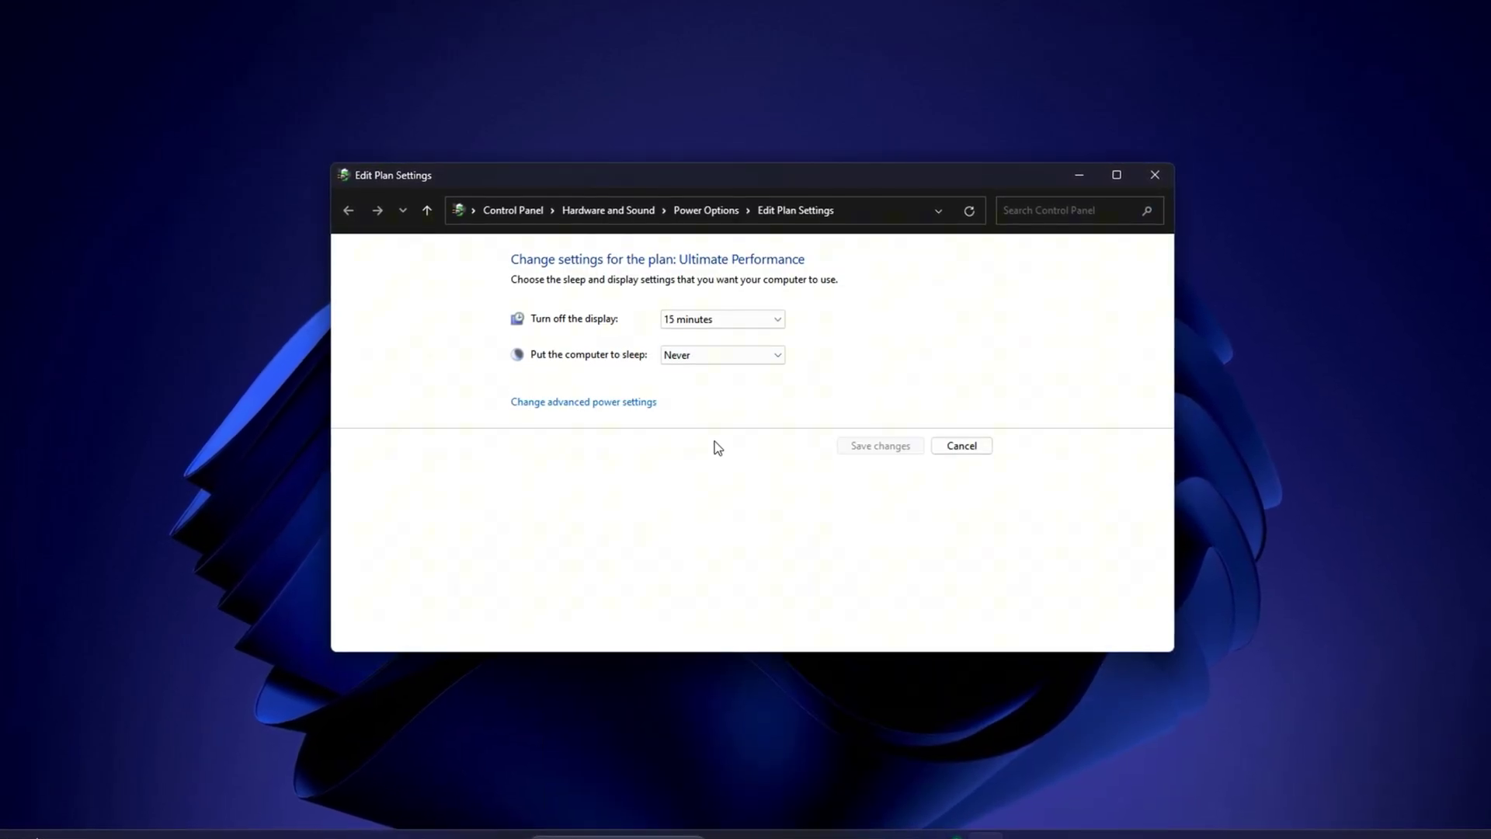
click(706, 209)
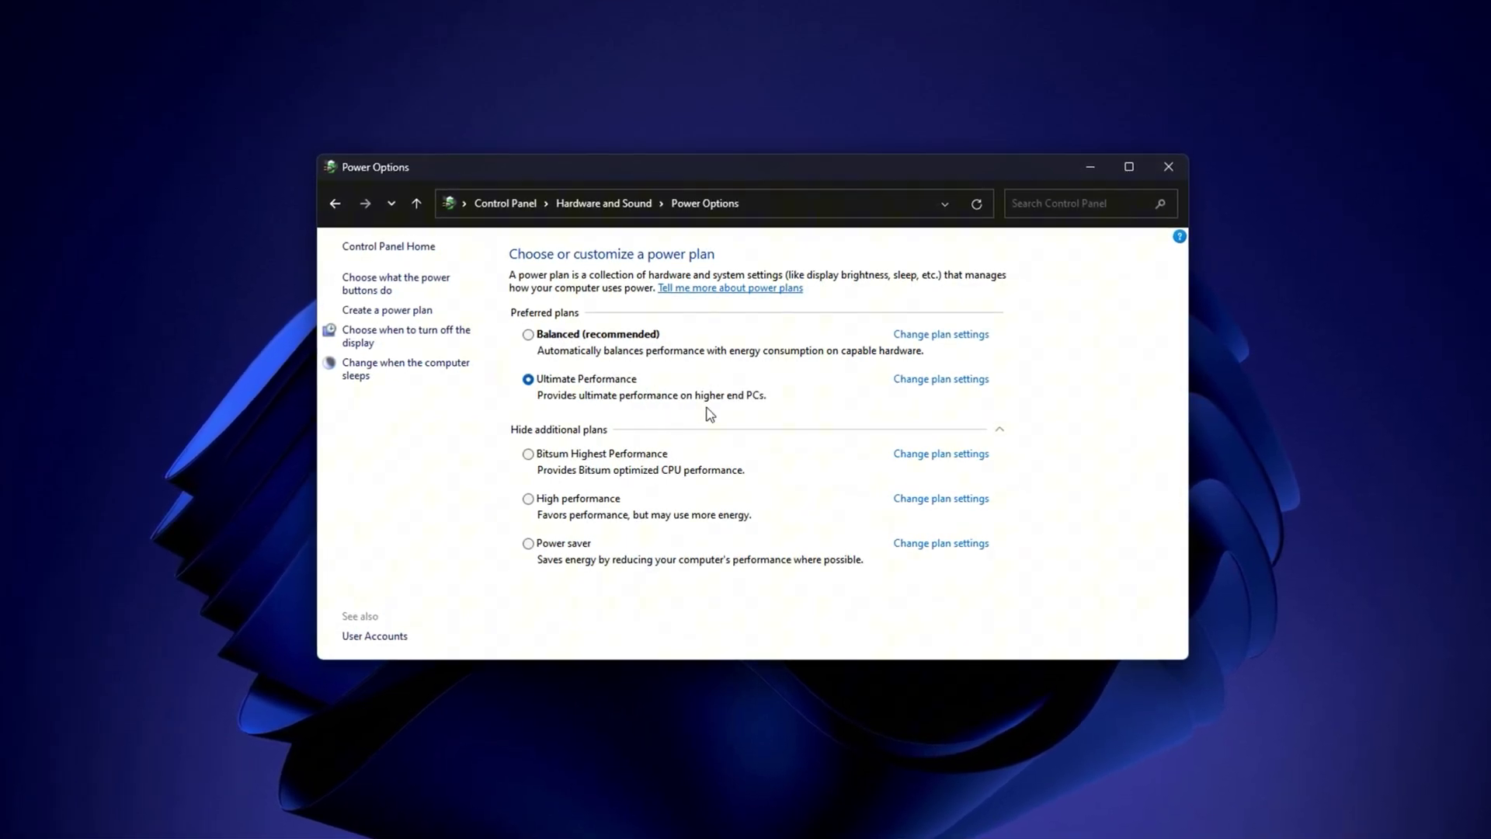
click(968, 380)
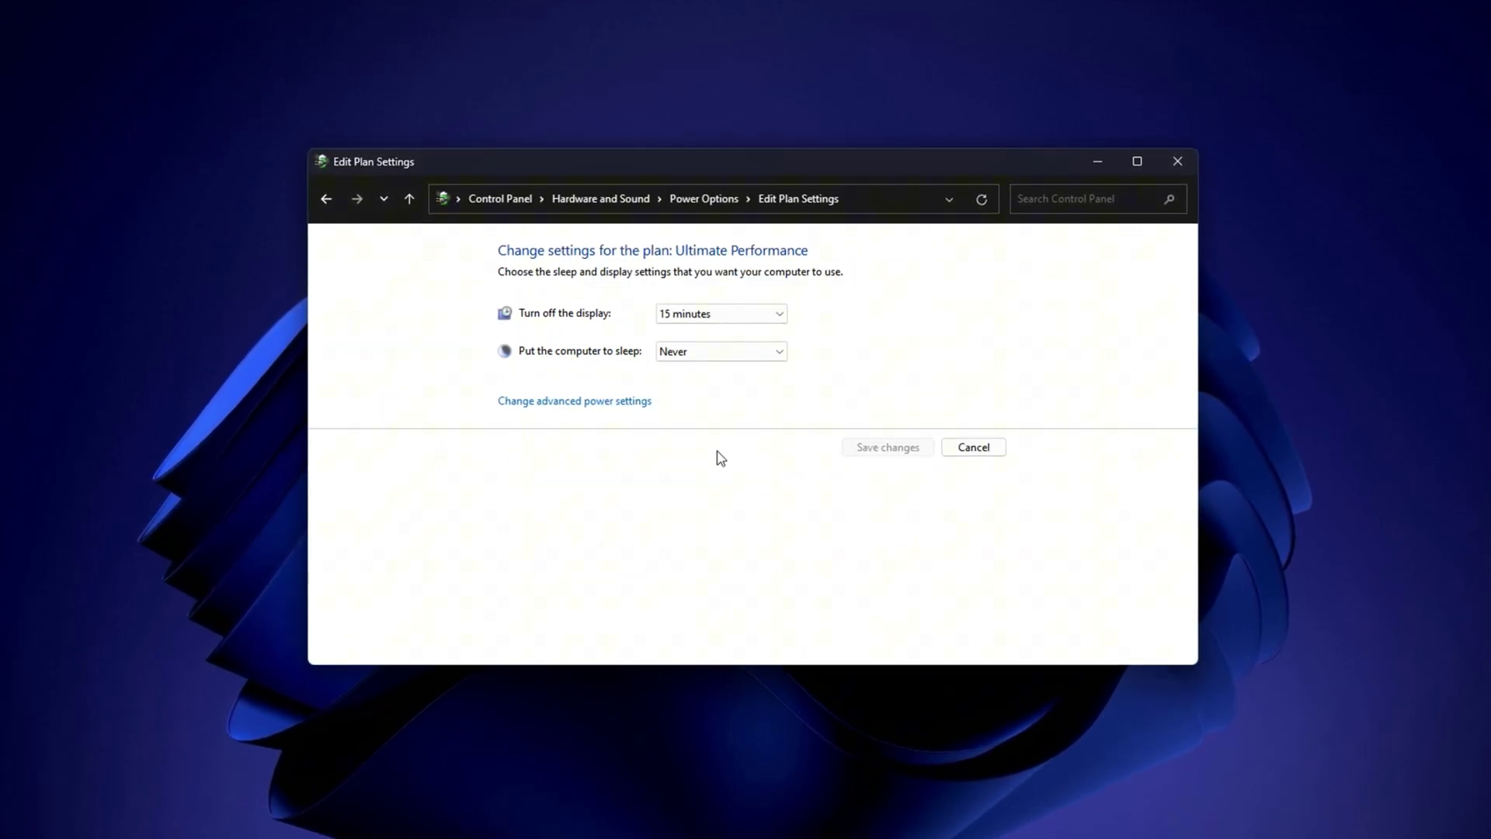
In Ultimate Performance's advanced power settings, set Turn off hard disk after to Never (0).
click(566, 407)
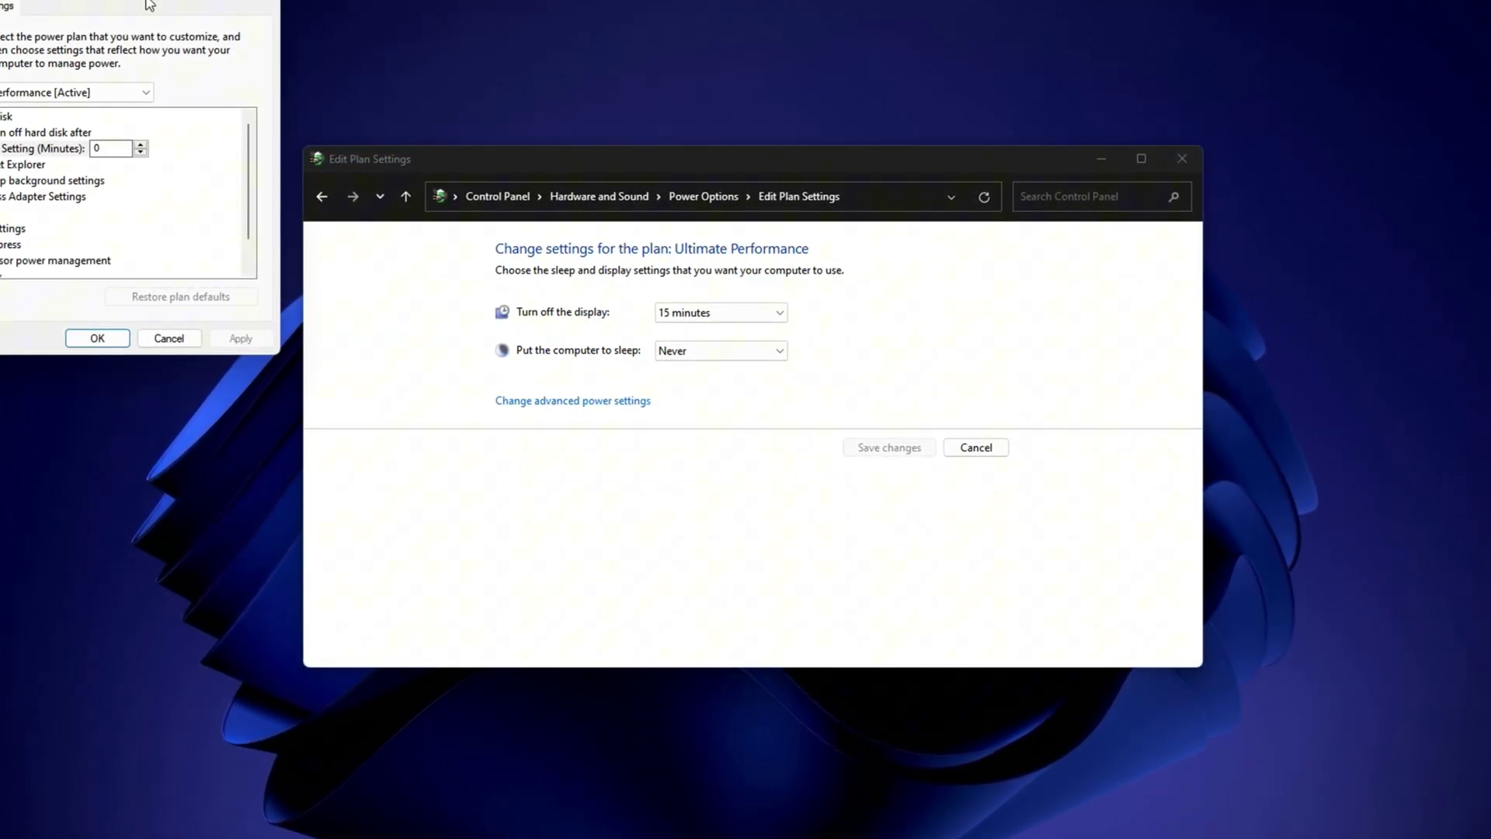
drag(81, 4, 671, 260)
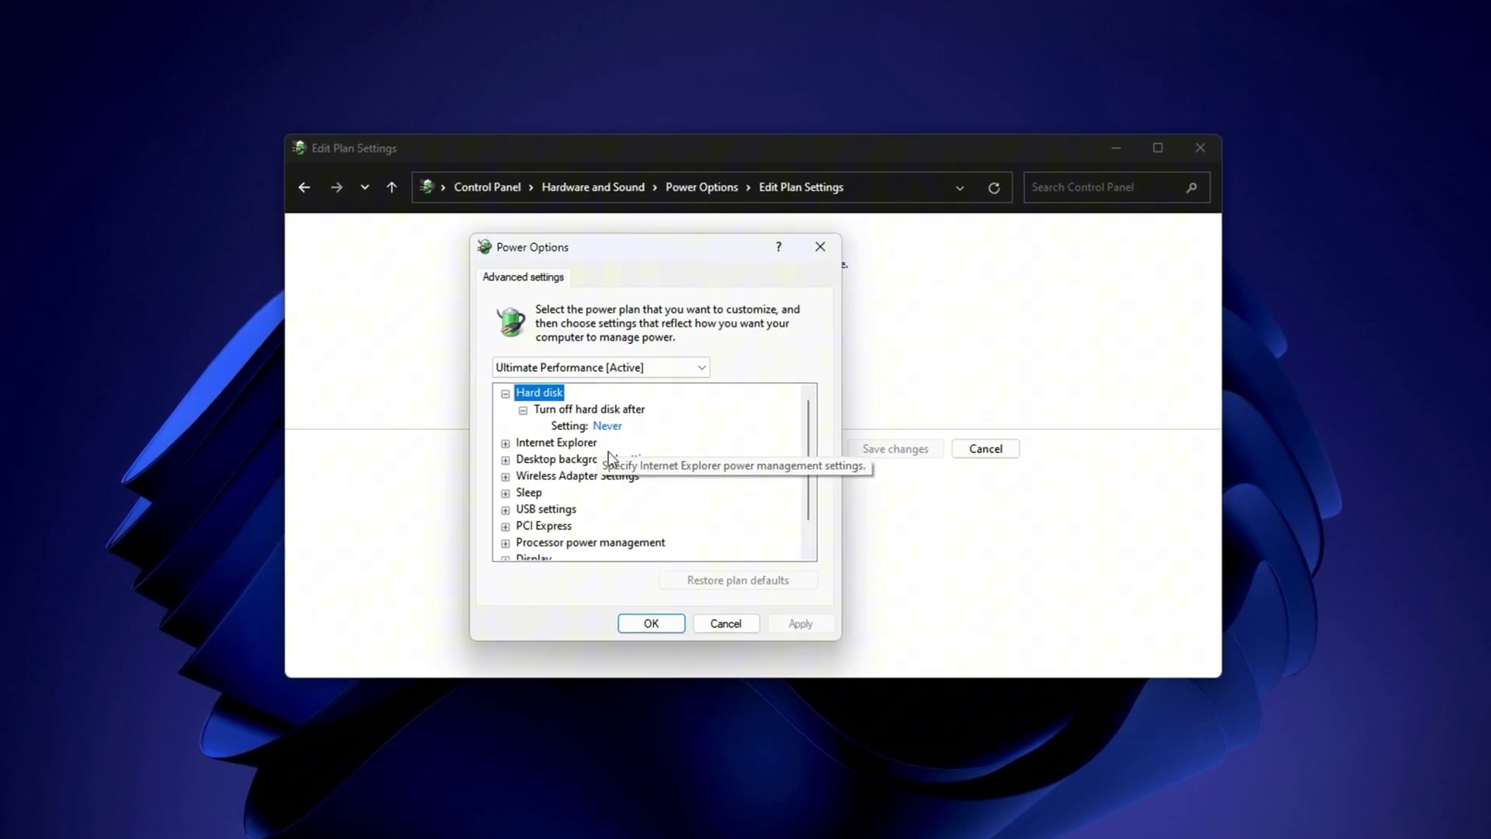
click(579, 425)
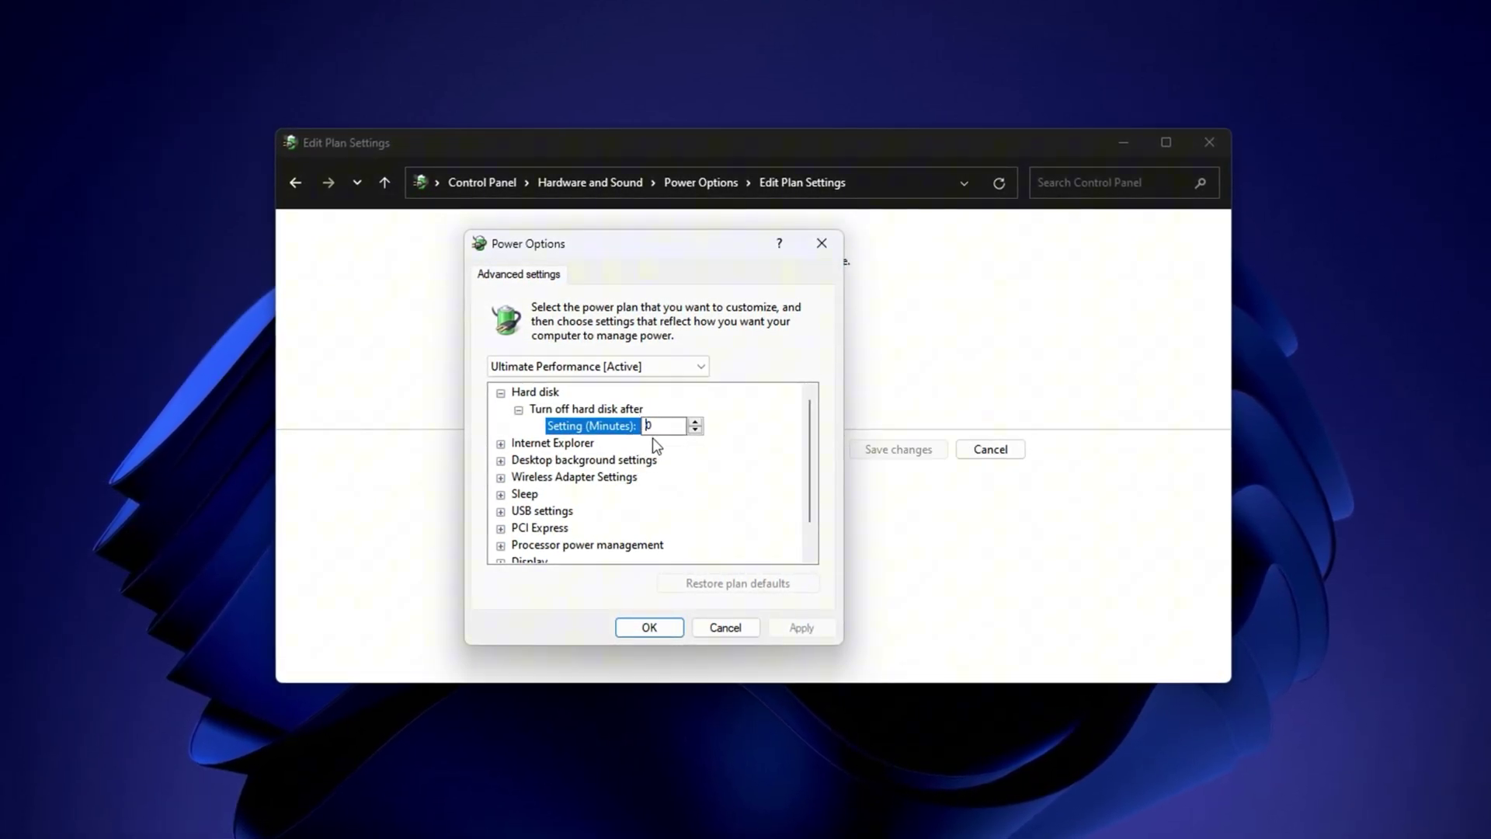
click(609, 441)
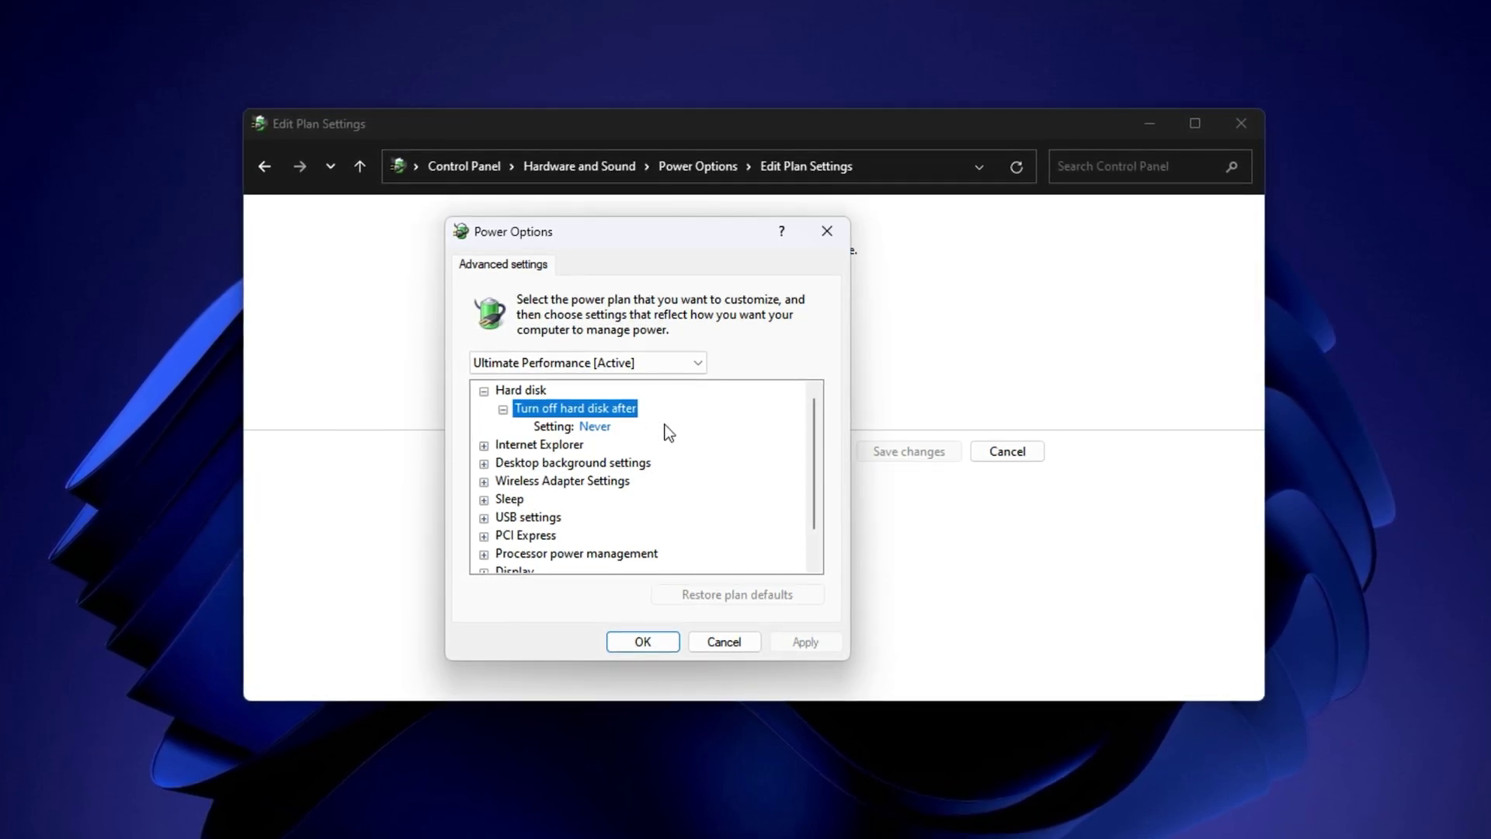
Under Processor power management, set both minimum and maximum processor state to 100%.
scroll(665, 424, down, 1)
click(578, 518)
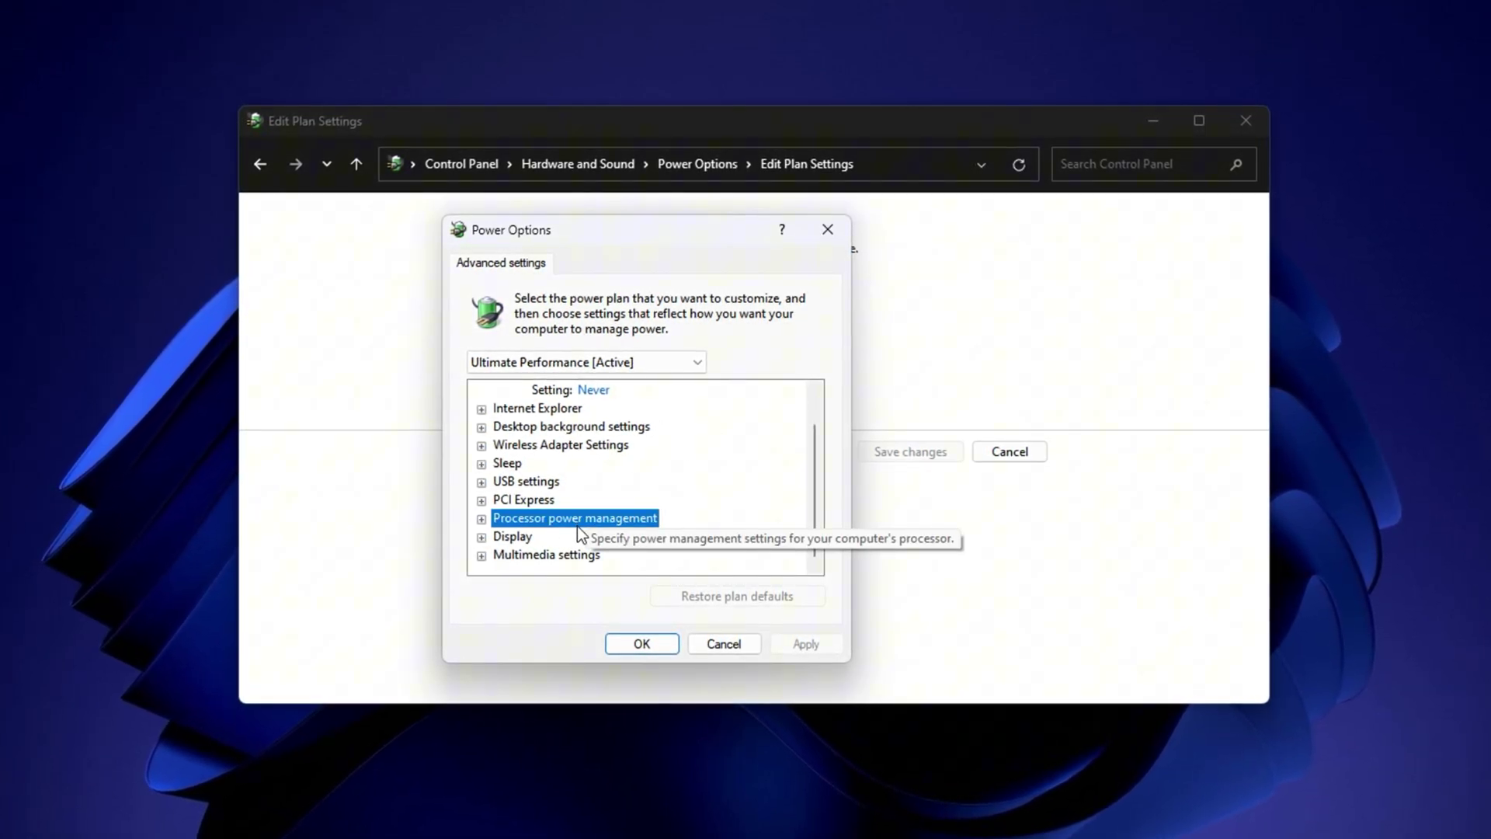
double_click(589, 520)
double_click(610, 535)
scroll(622, 536, down, 1)
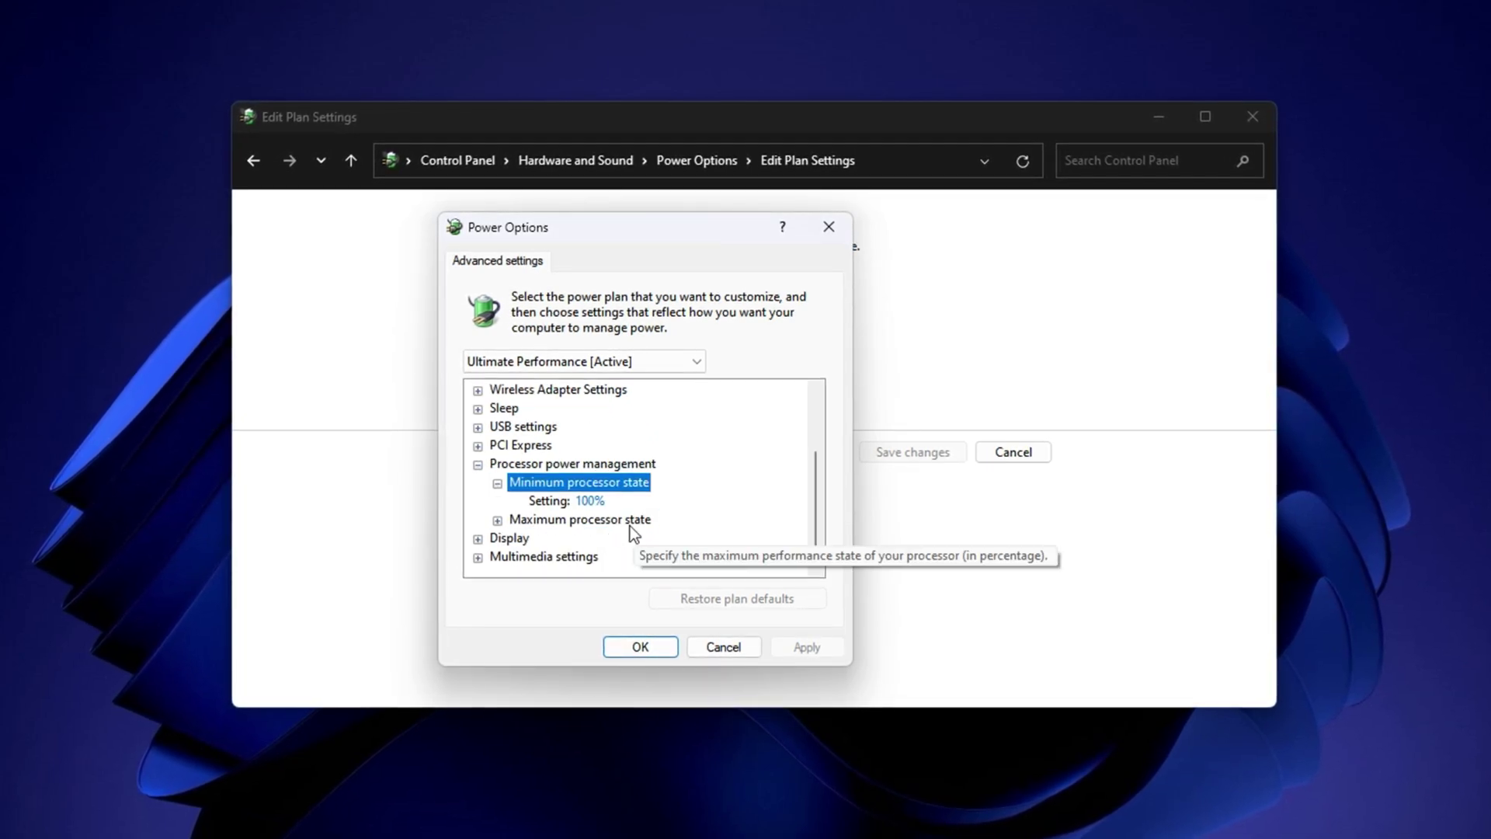
double_click(581, 521)
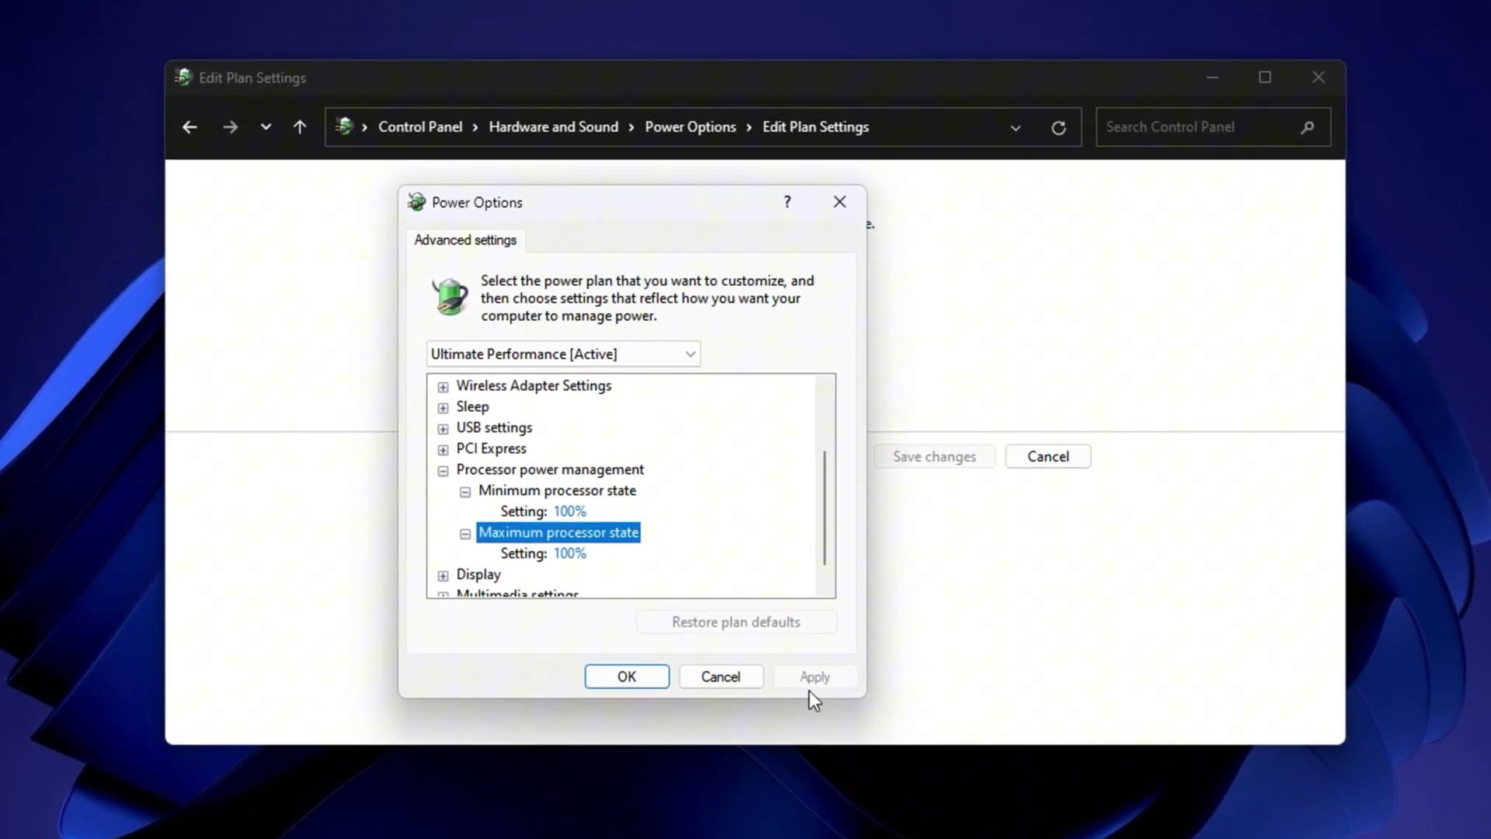
Confirm the advanced power settings with OK and return to the Power Options plan list.
click(627, 676)
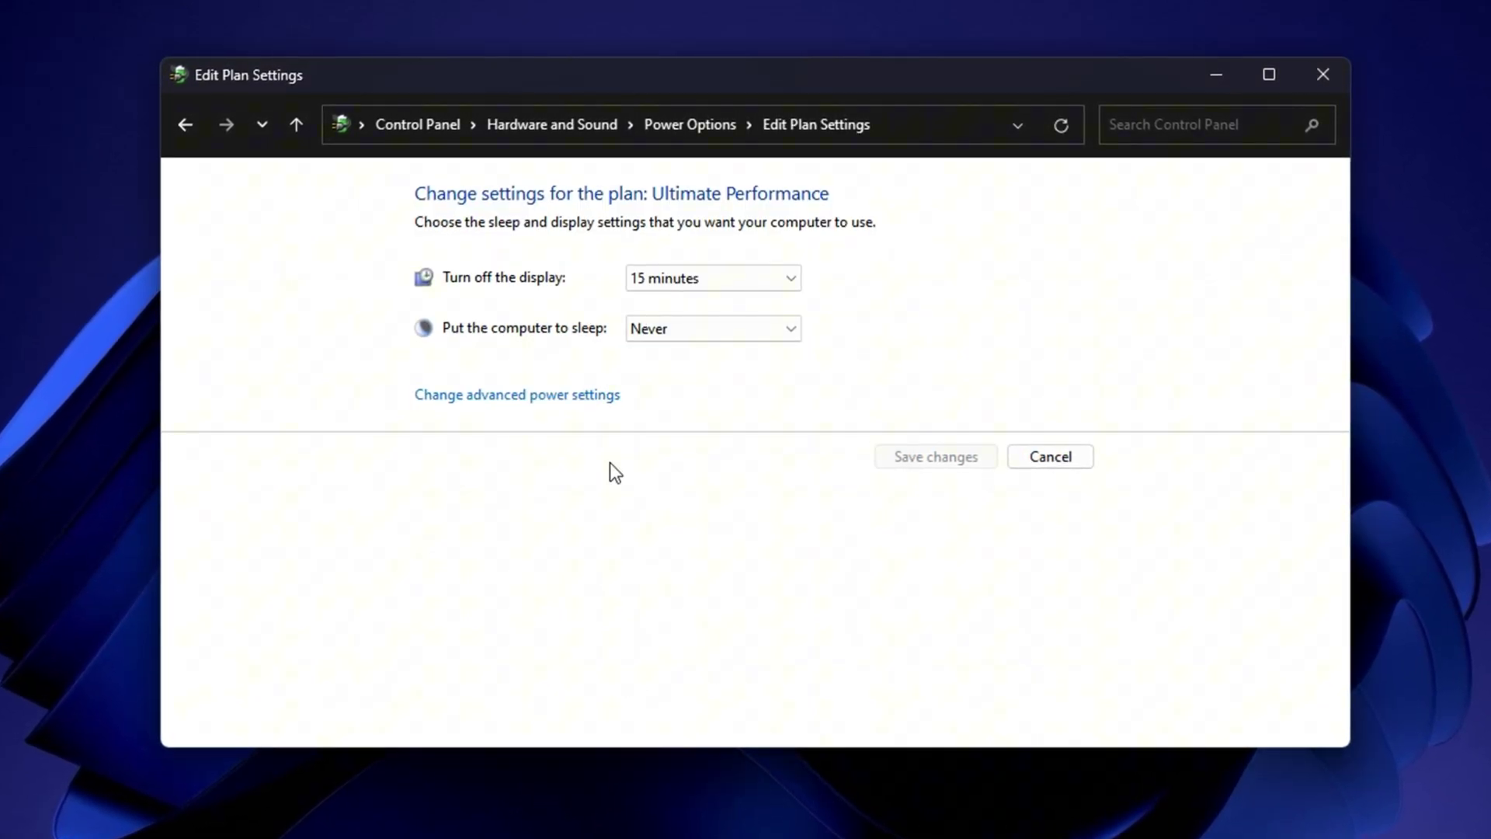
click(689, 123)
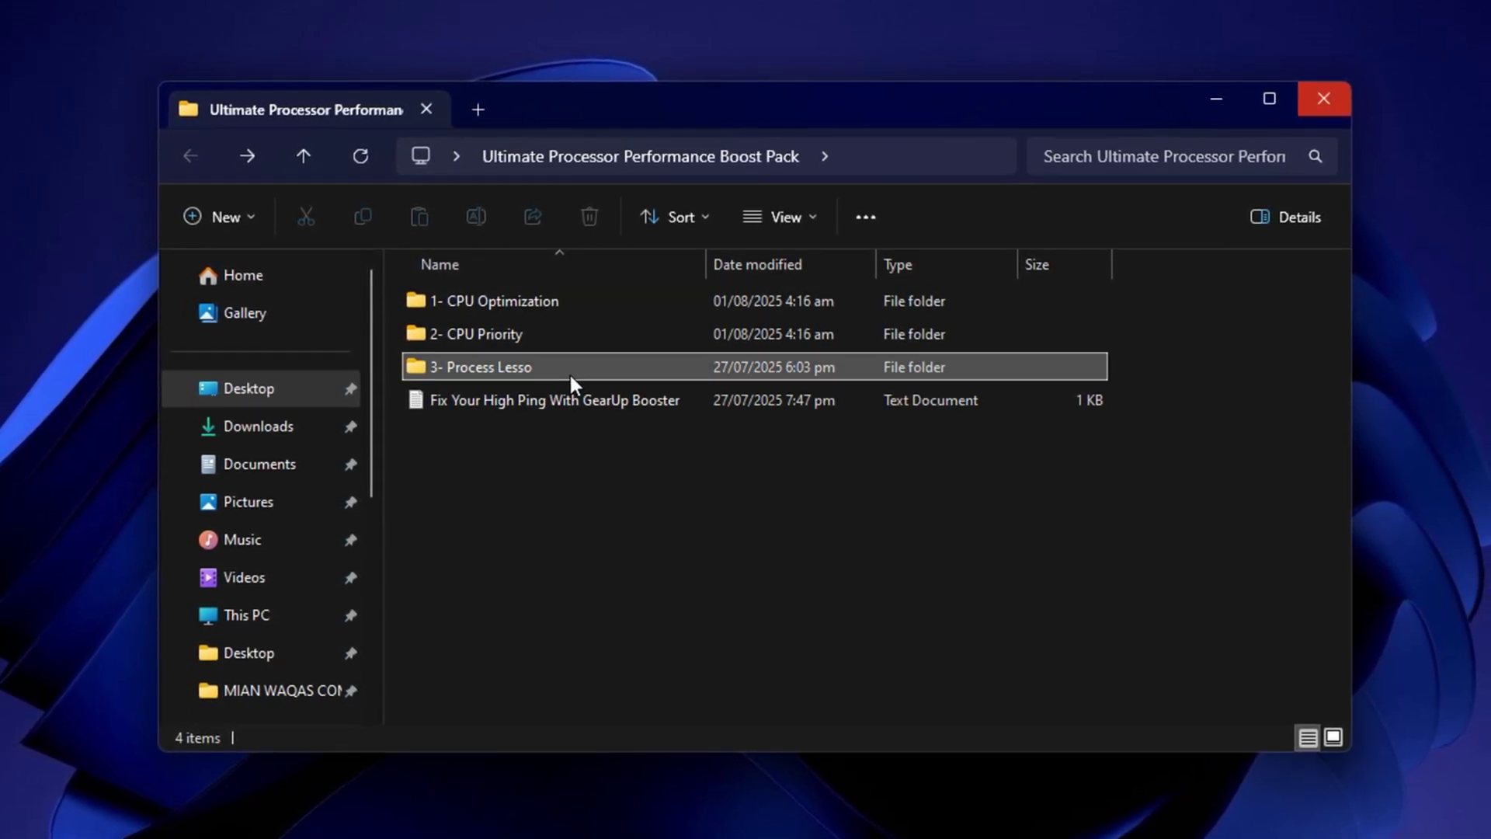
click(570, 371)
click(582, 447)
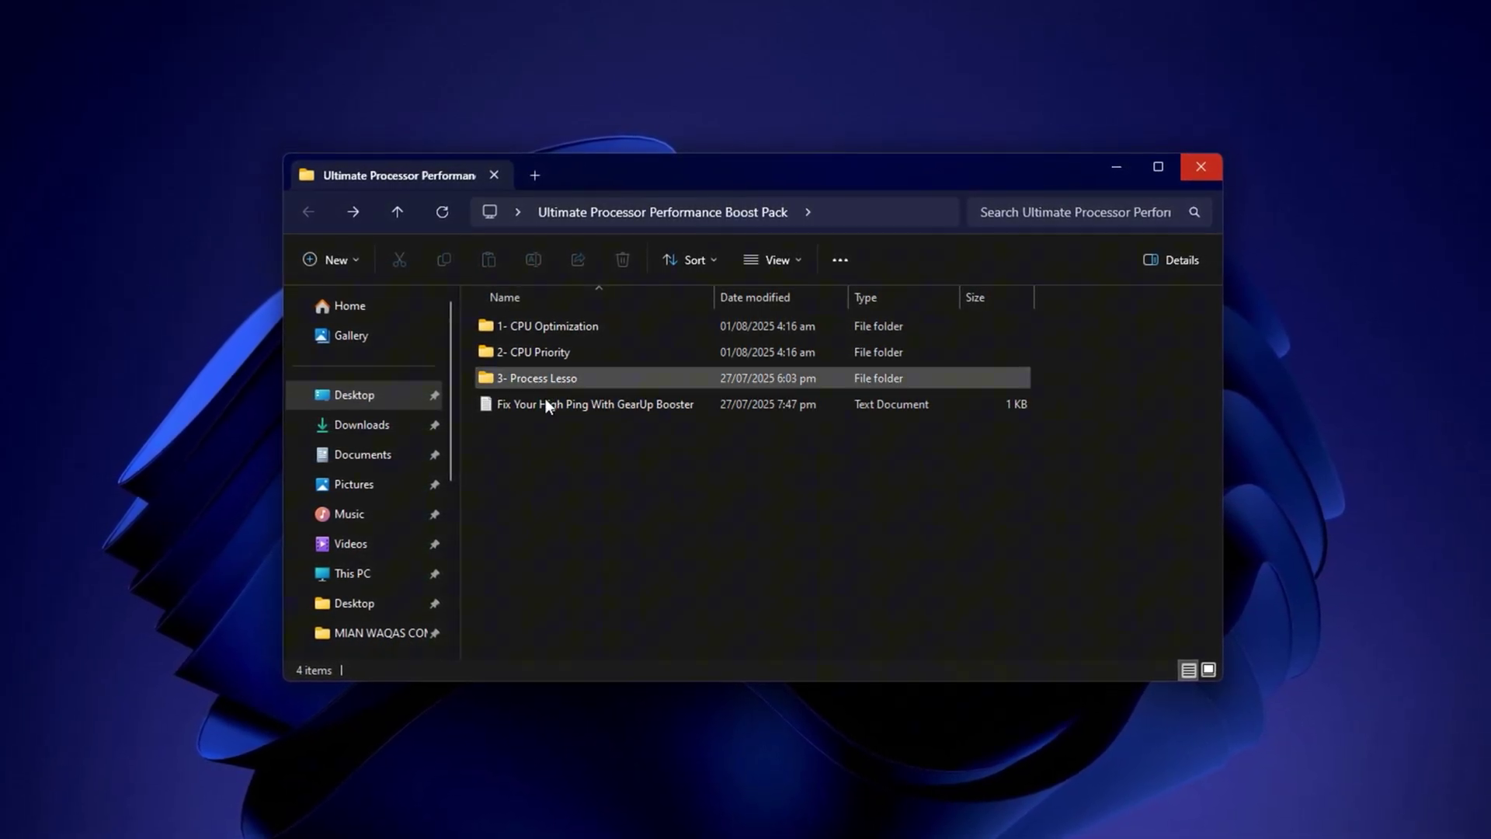
click(594, 431)
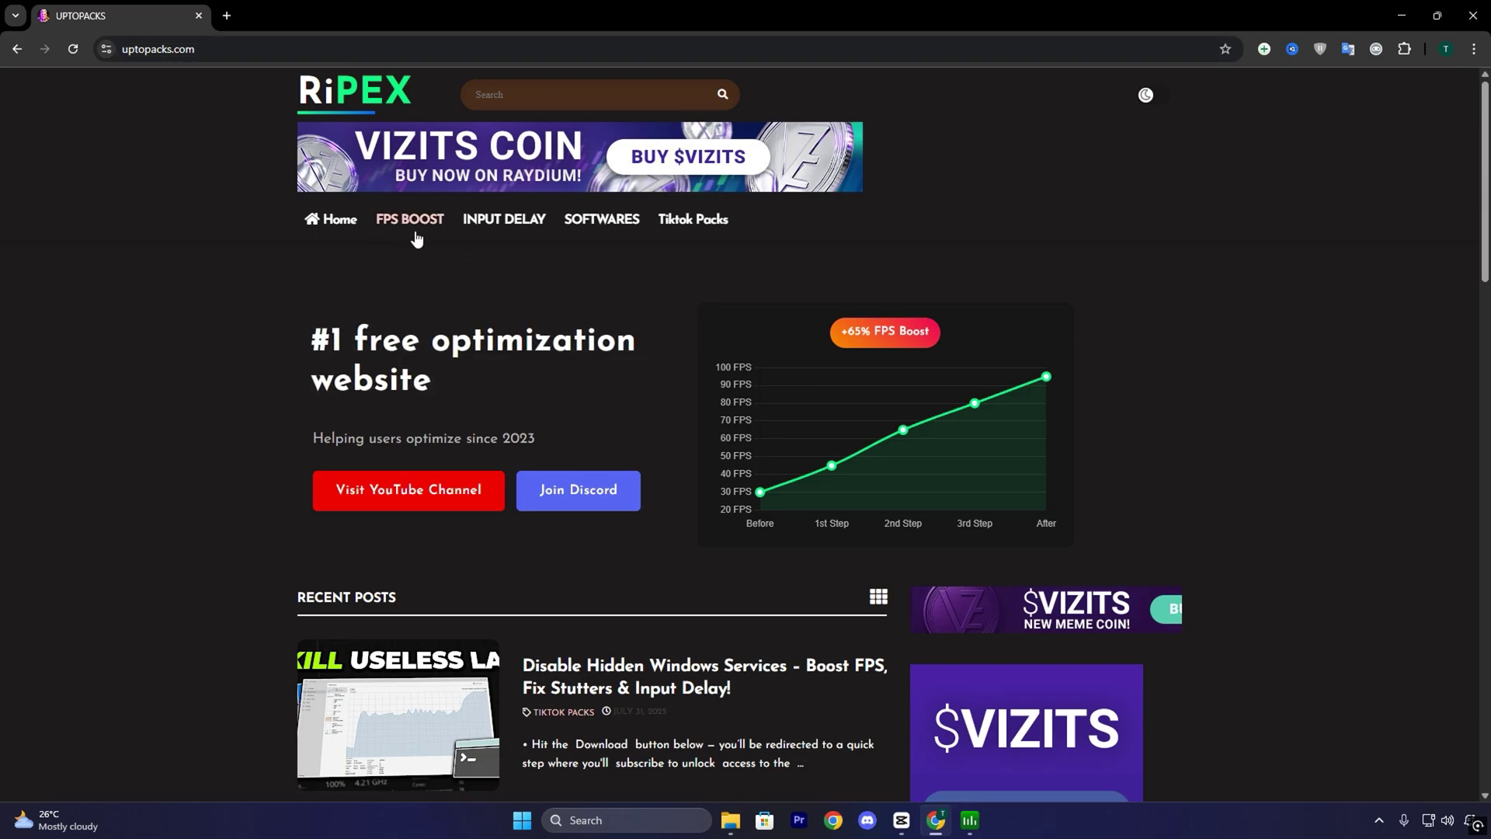
scroll(571, 427, down, 5)
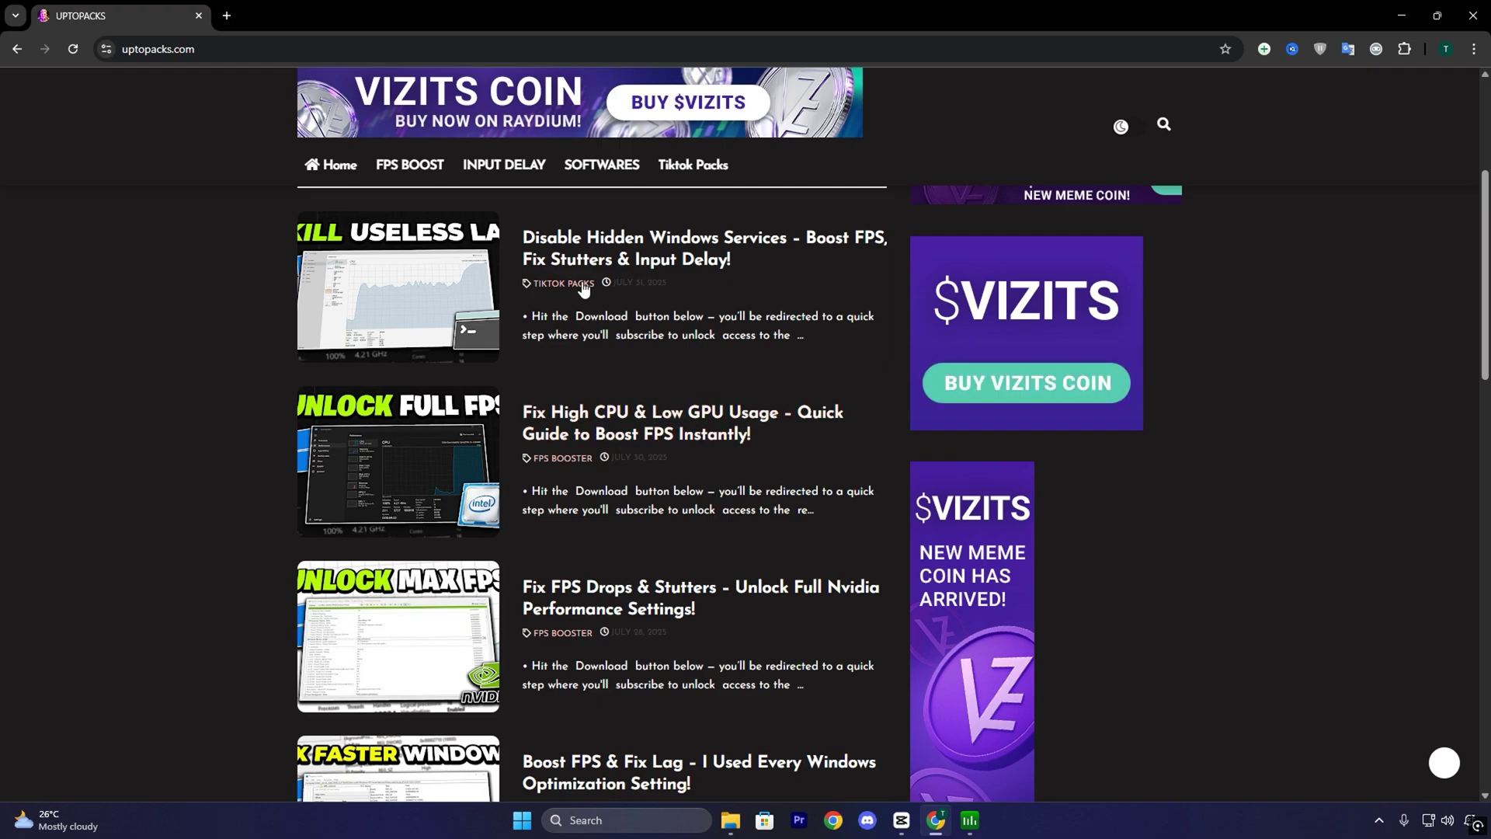
scroll(597, 537, down, 1)
scroll(598, 536, up, 2)
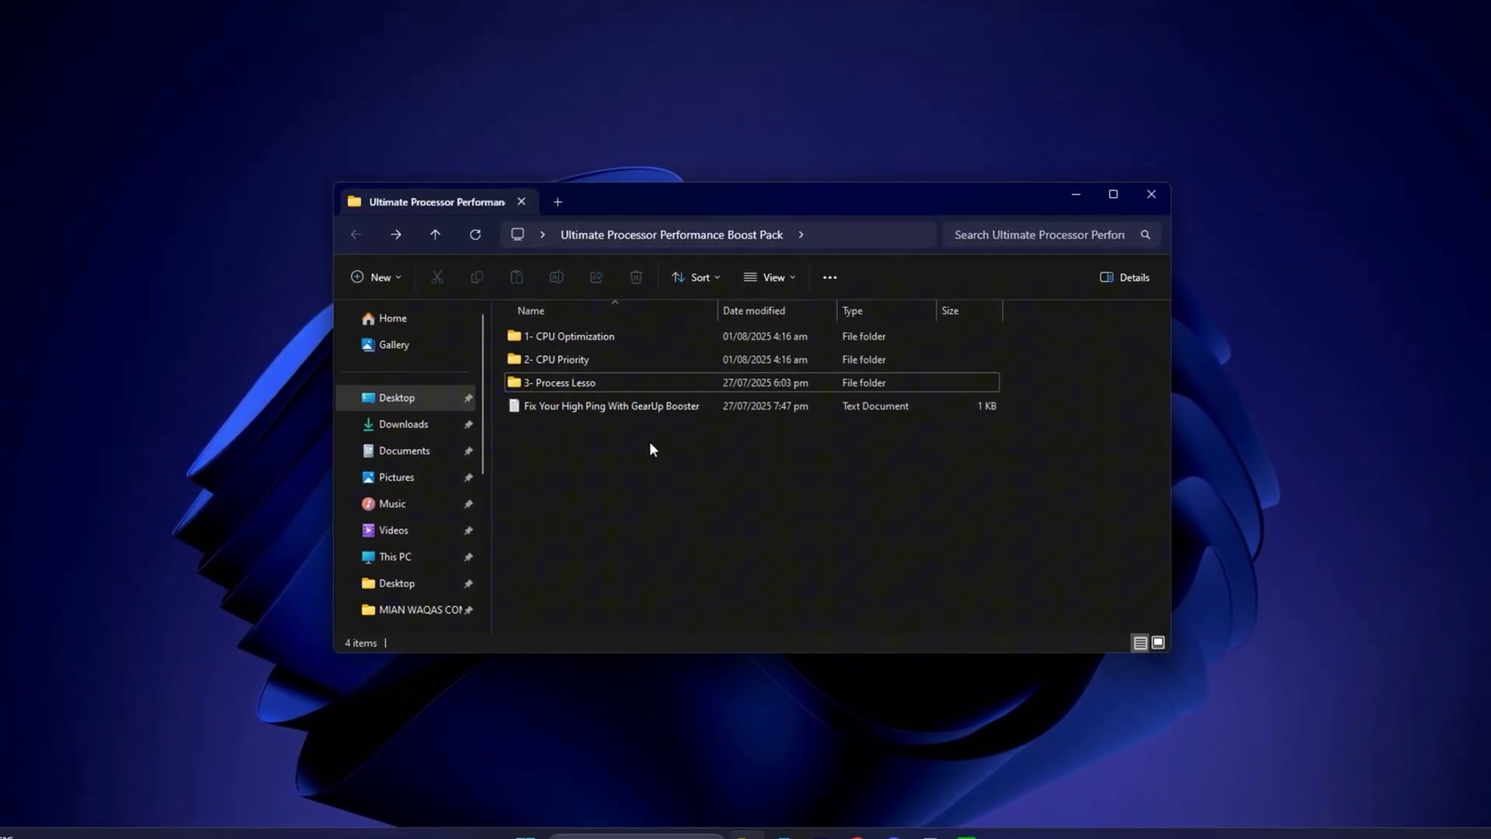
click(592, 332)
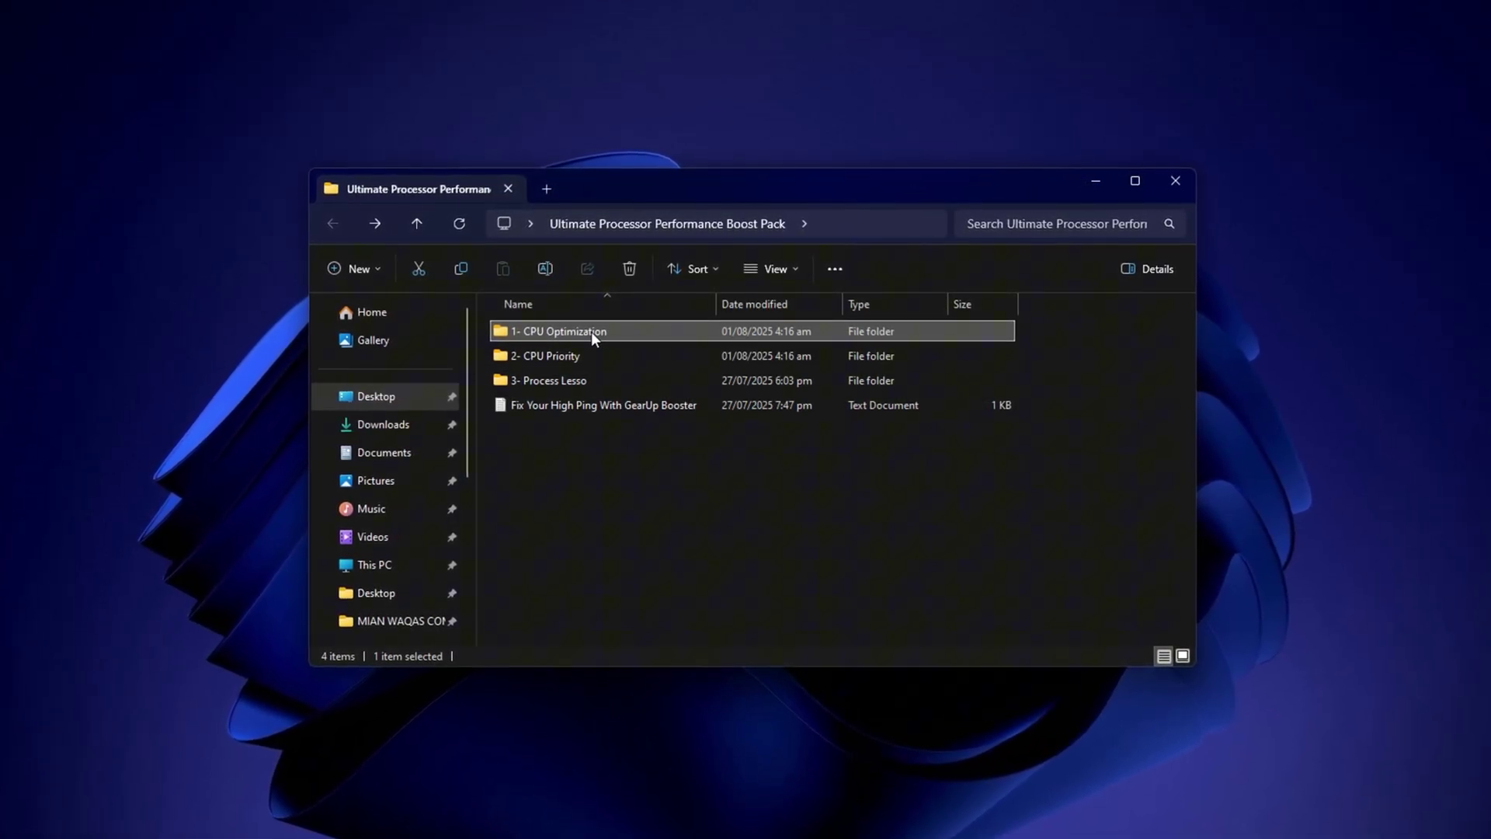
double_click(608, 333)
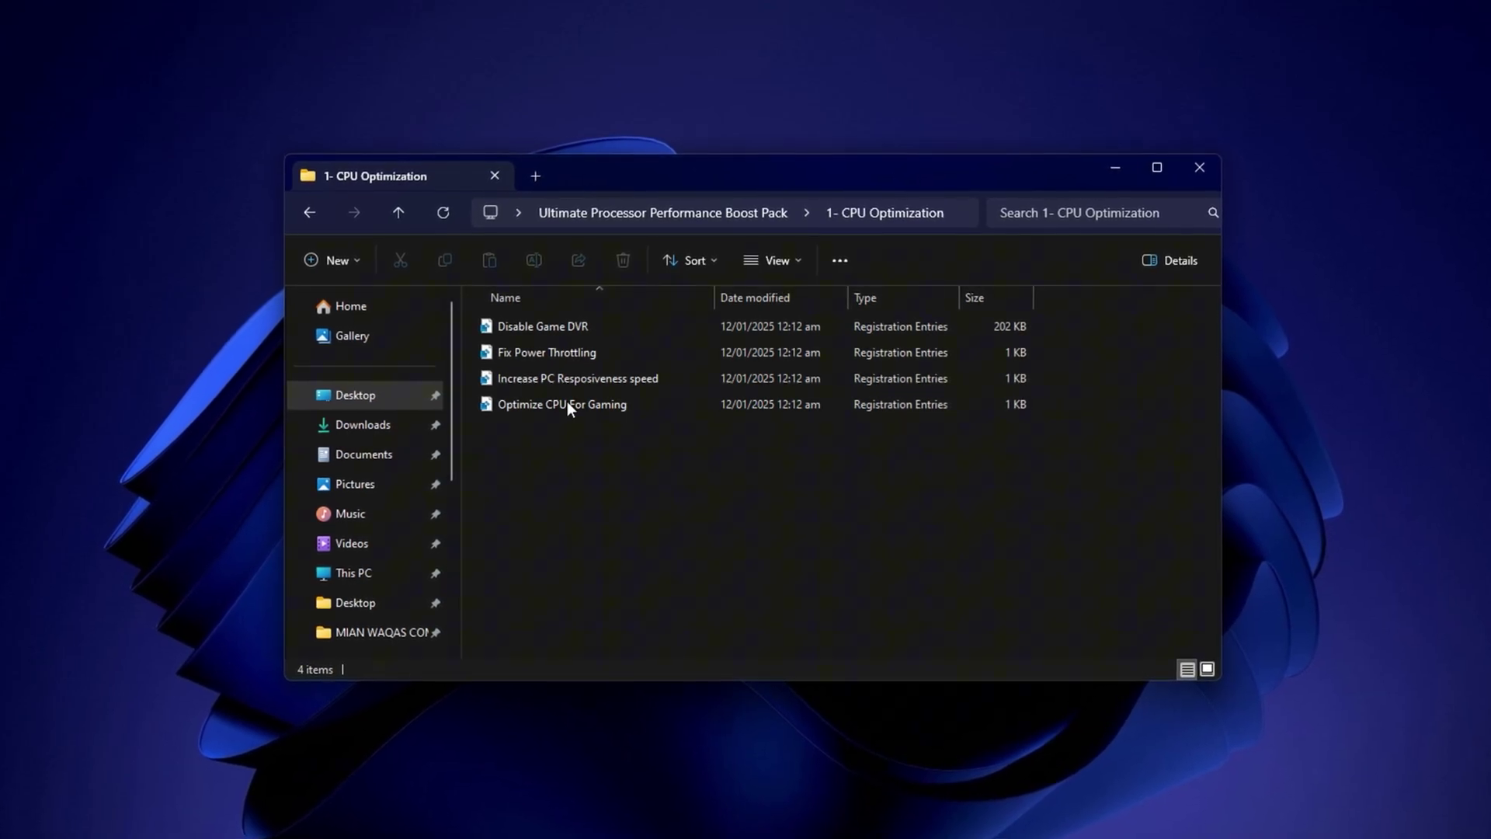
key(ctrl+a)
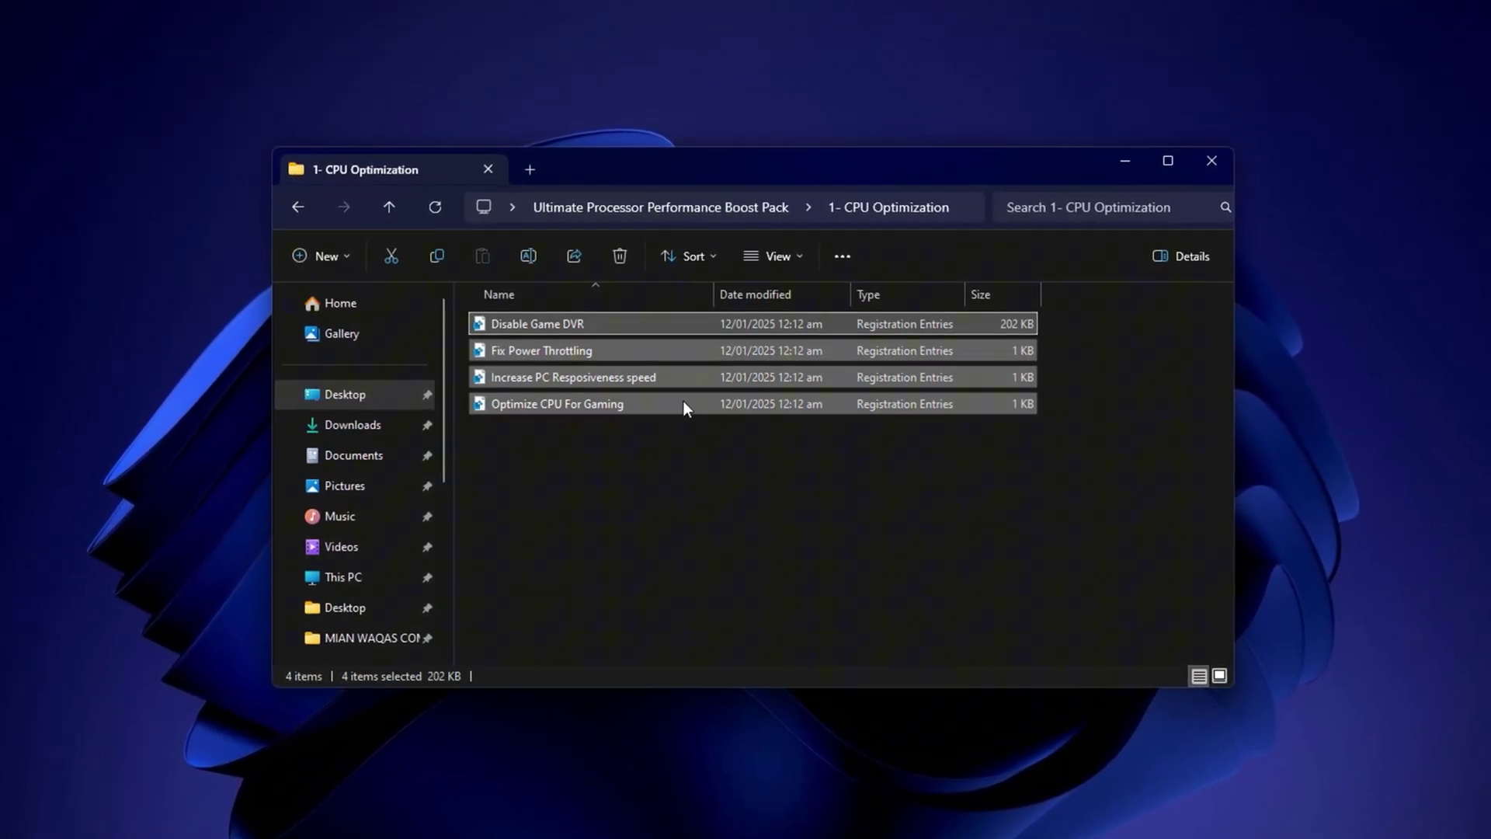
click(608, 433)
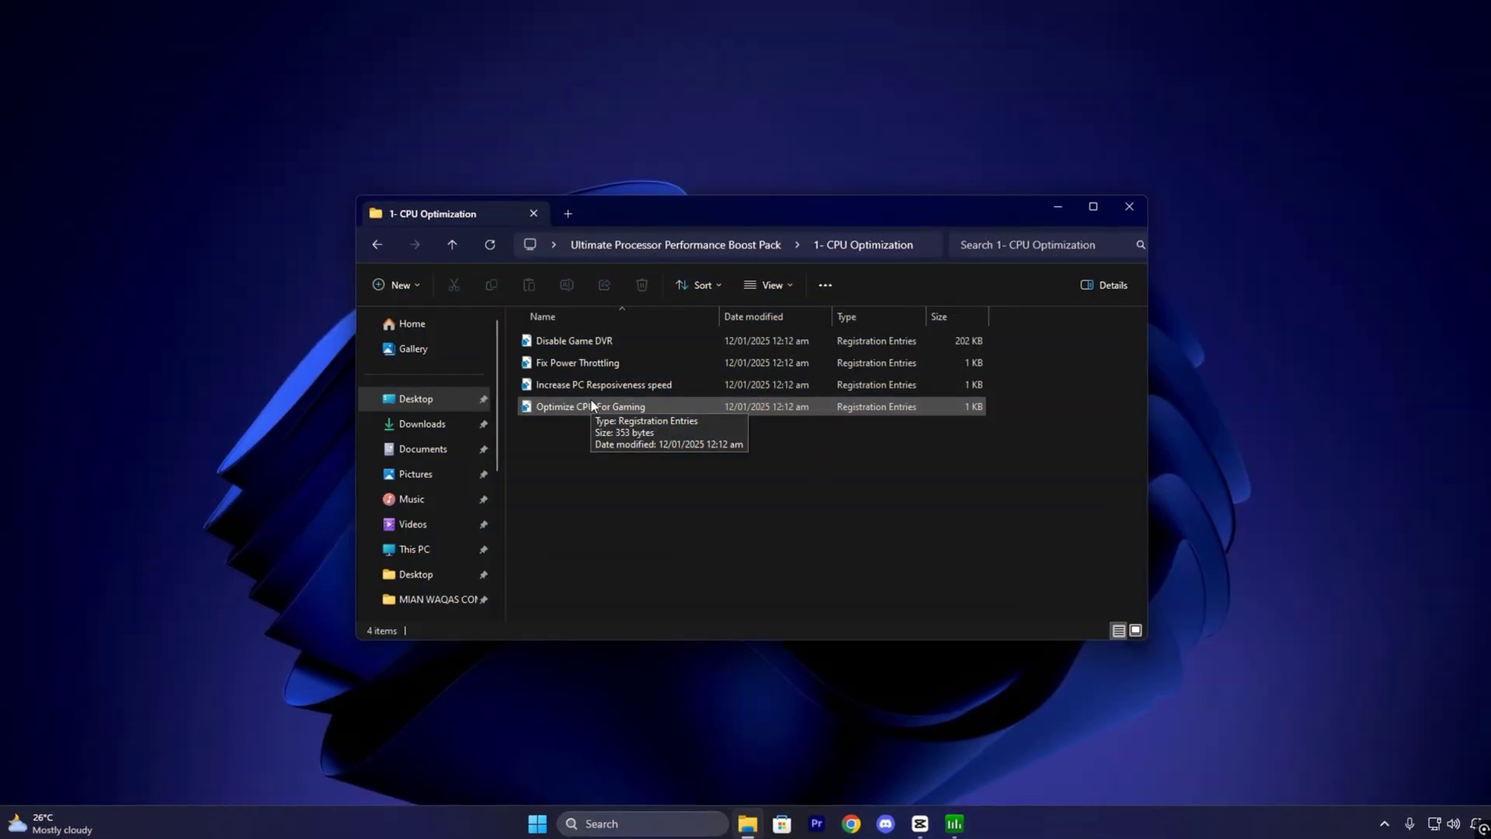
key(alt+Left)
click(608, 362)
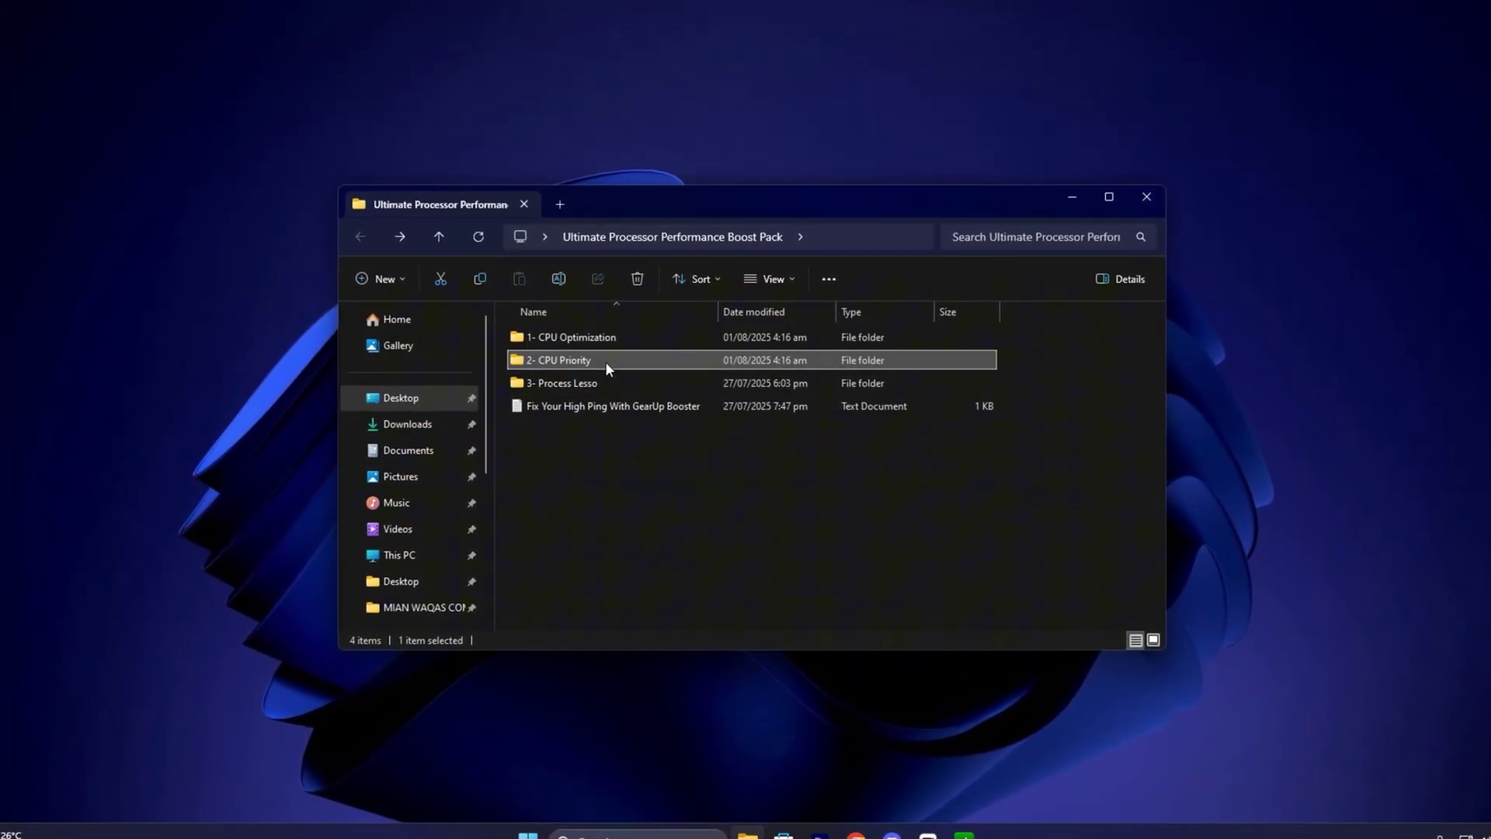
double_click(618, 361)
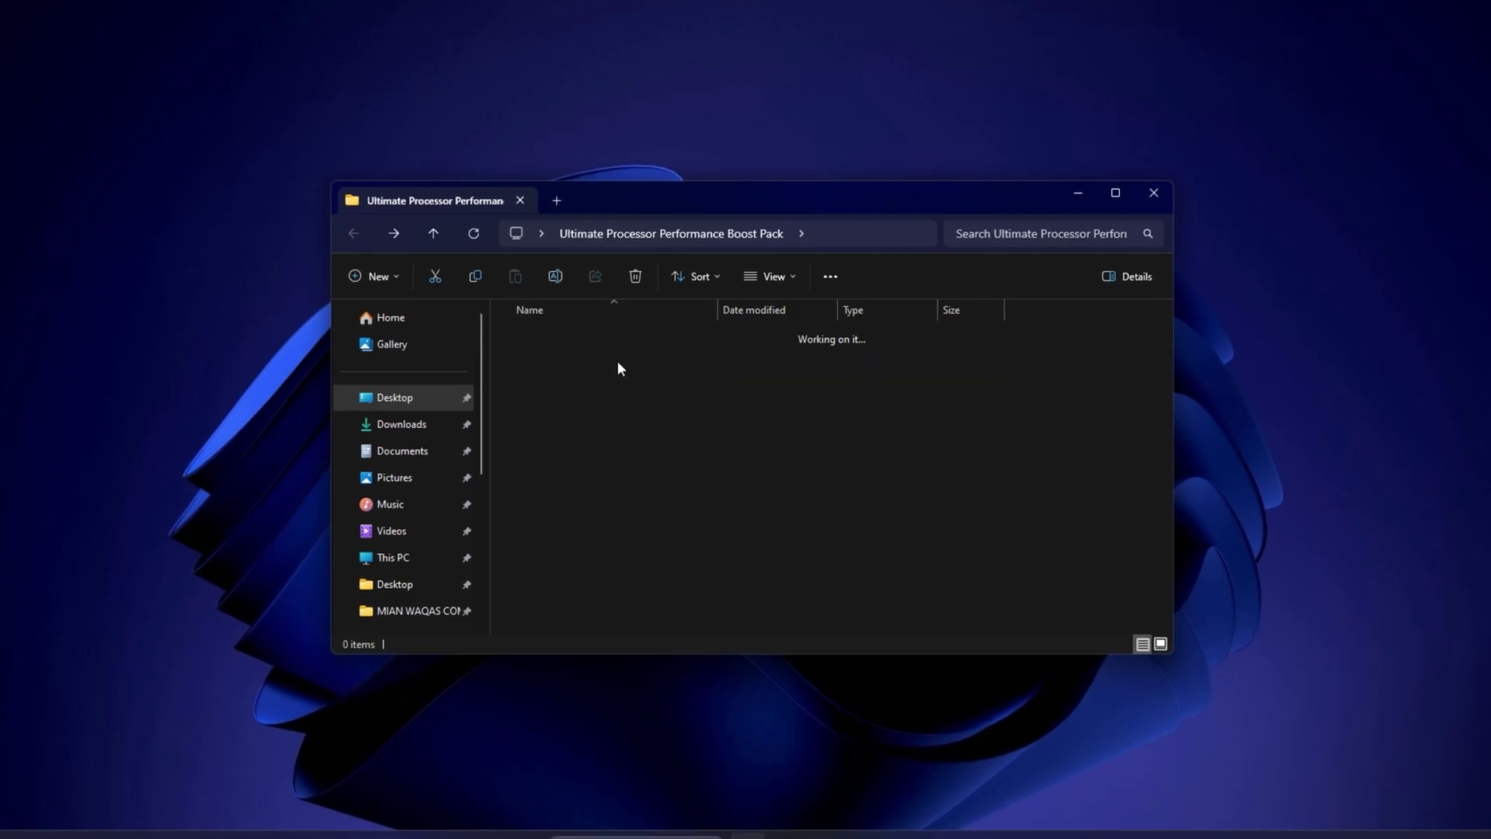
click(576, 361)
click(566, 337)
double_click(561, 357)
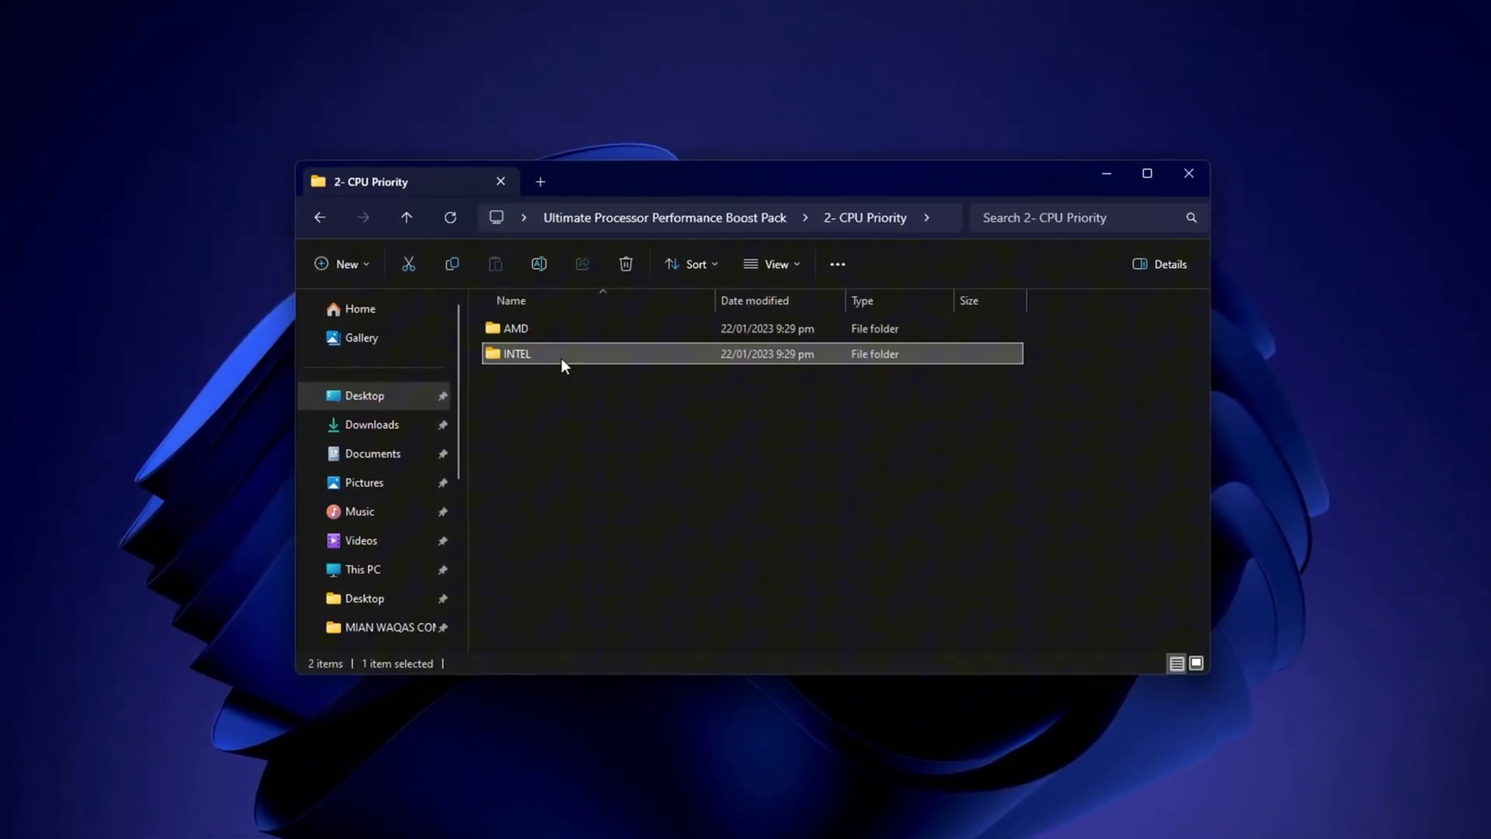
click(536, 330)
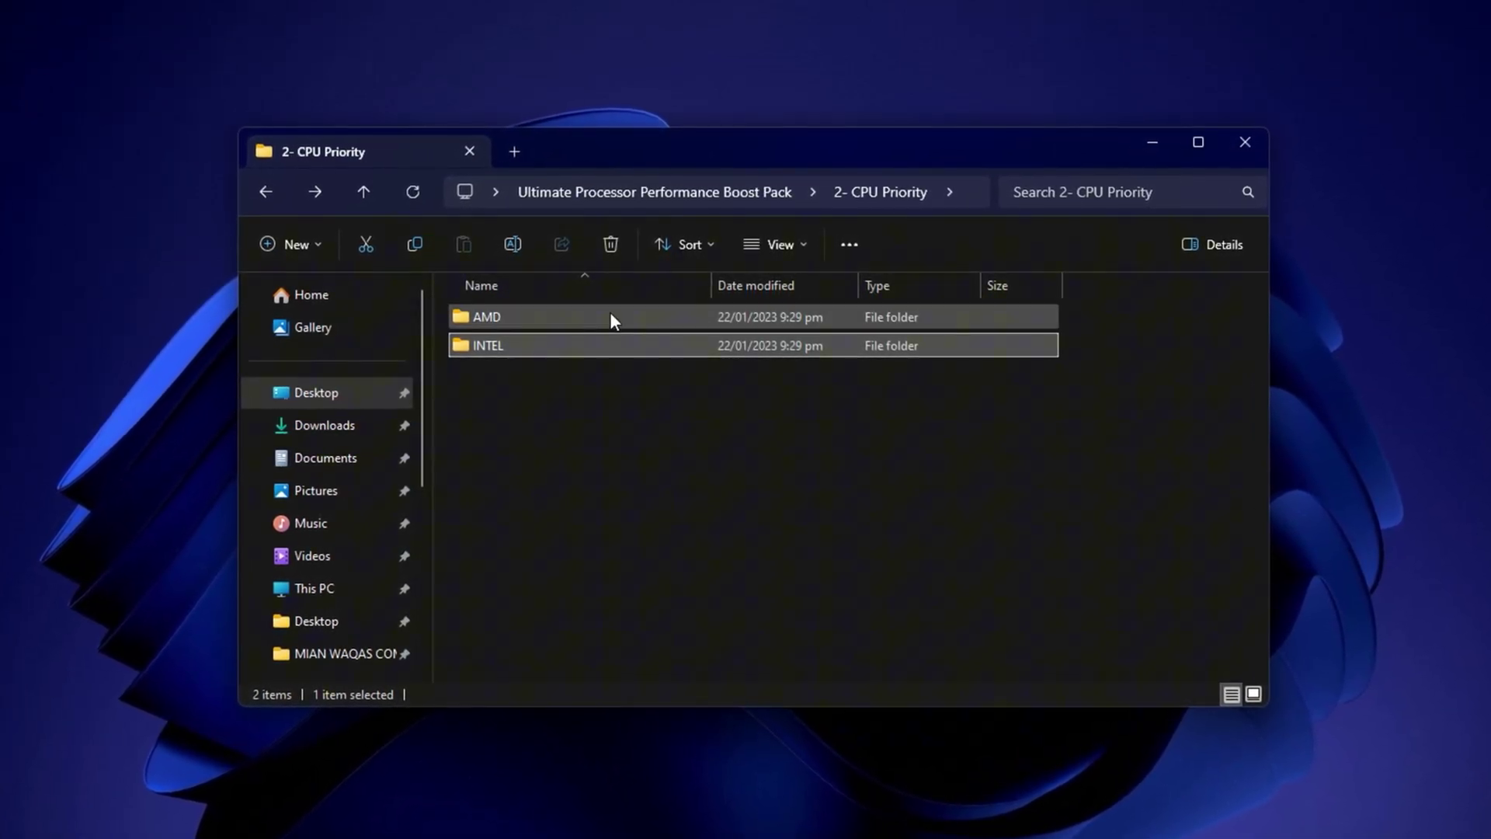
double_click(598, 314)
click(499, 318)
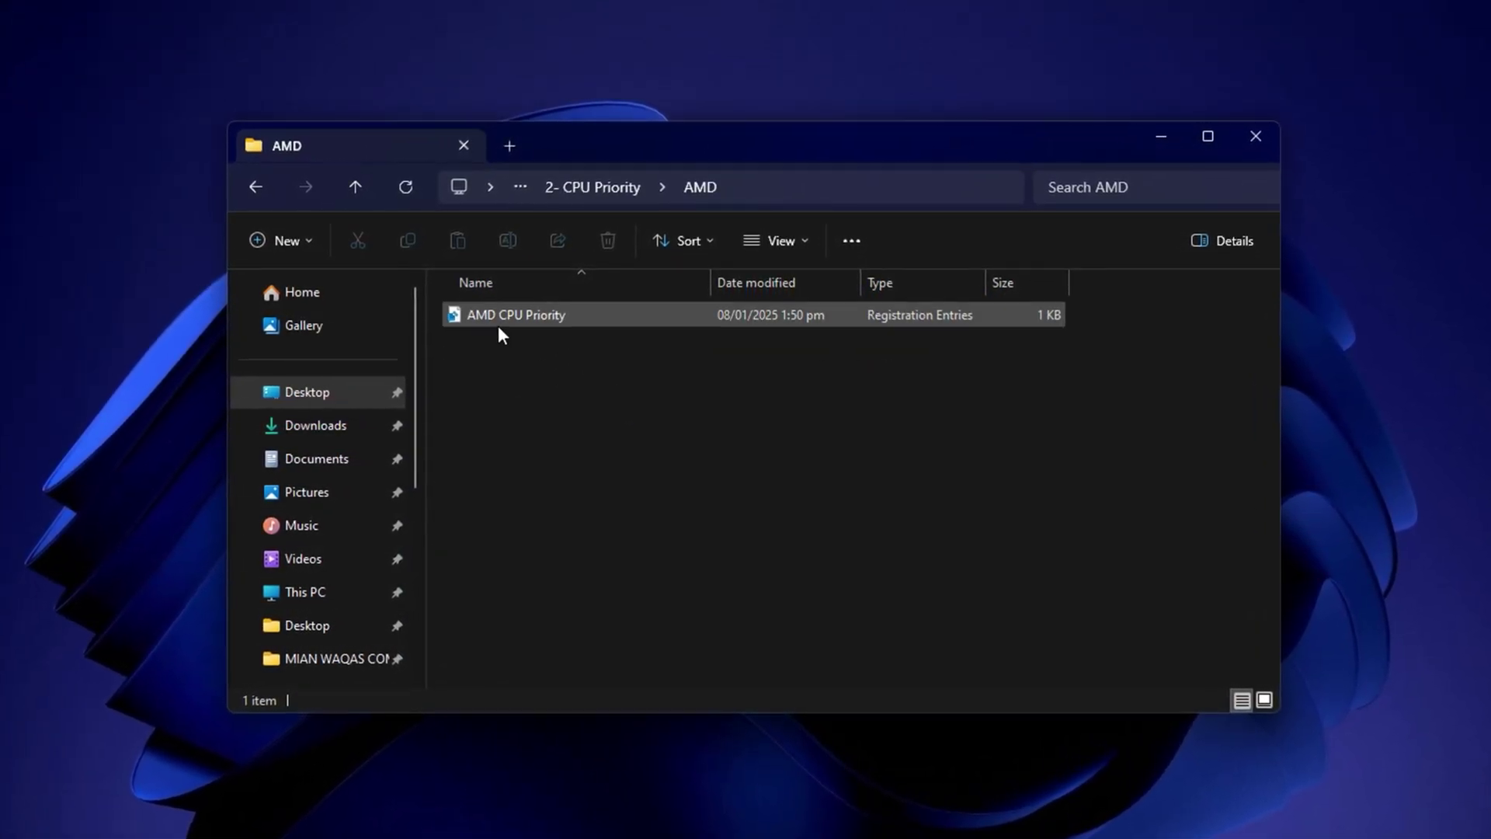
click(539, 358)
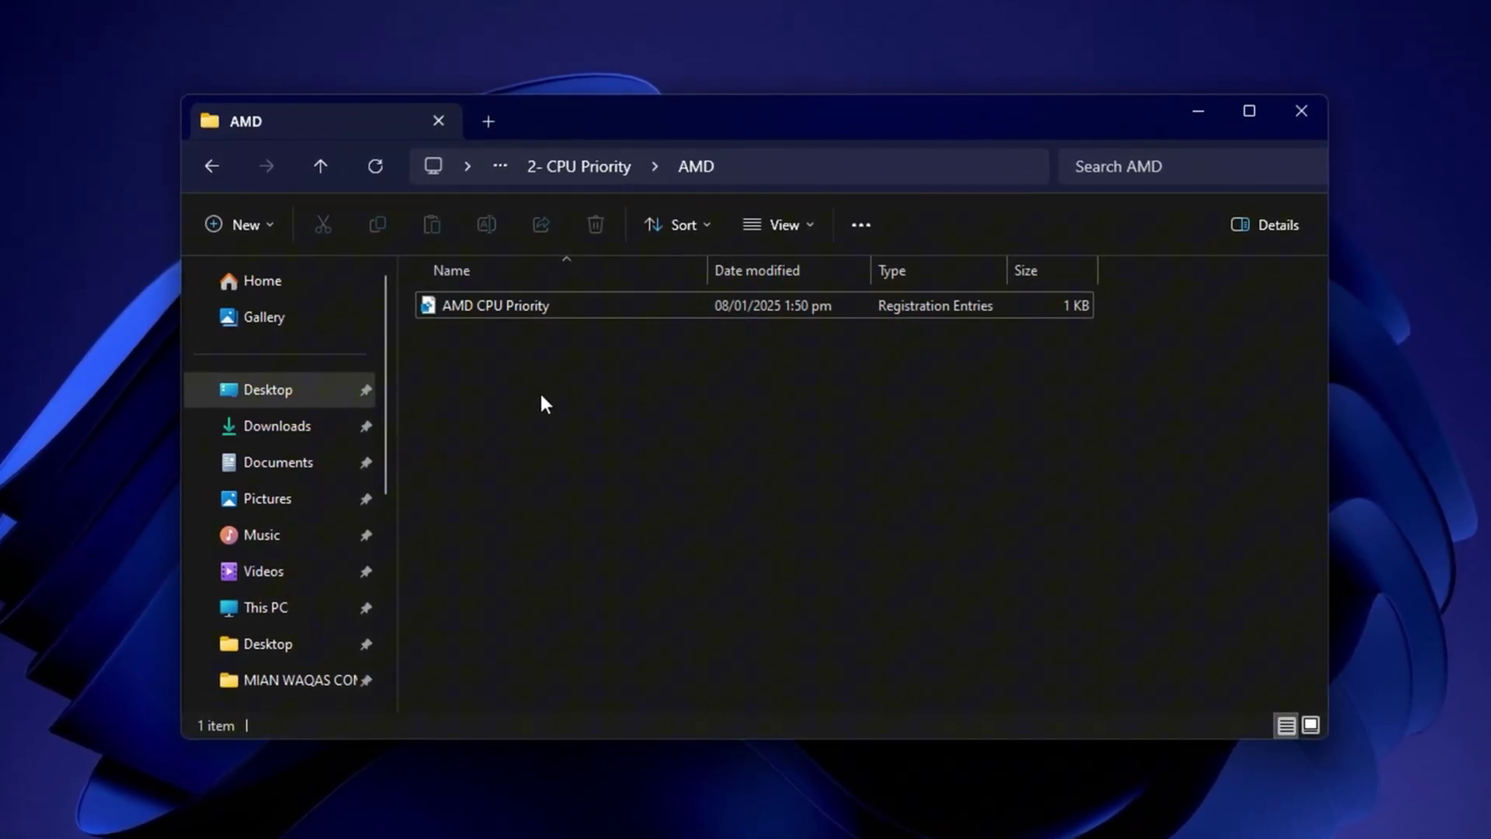
key(alt+Left)
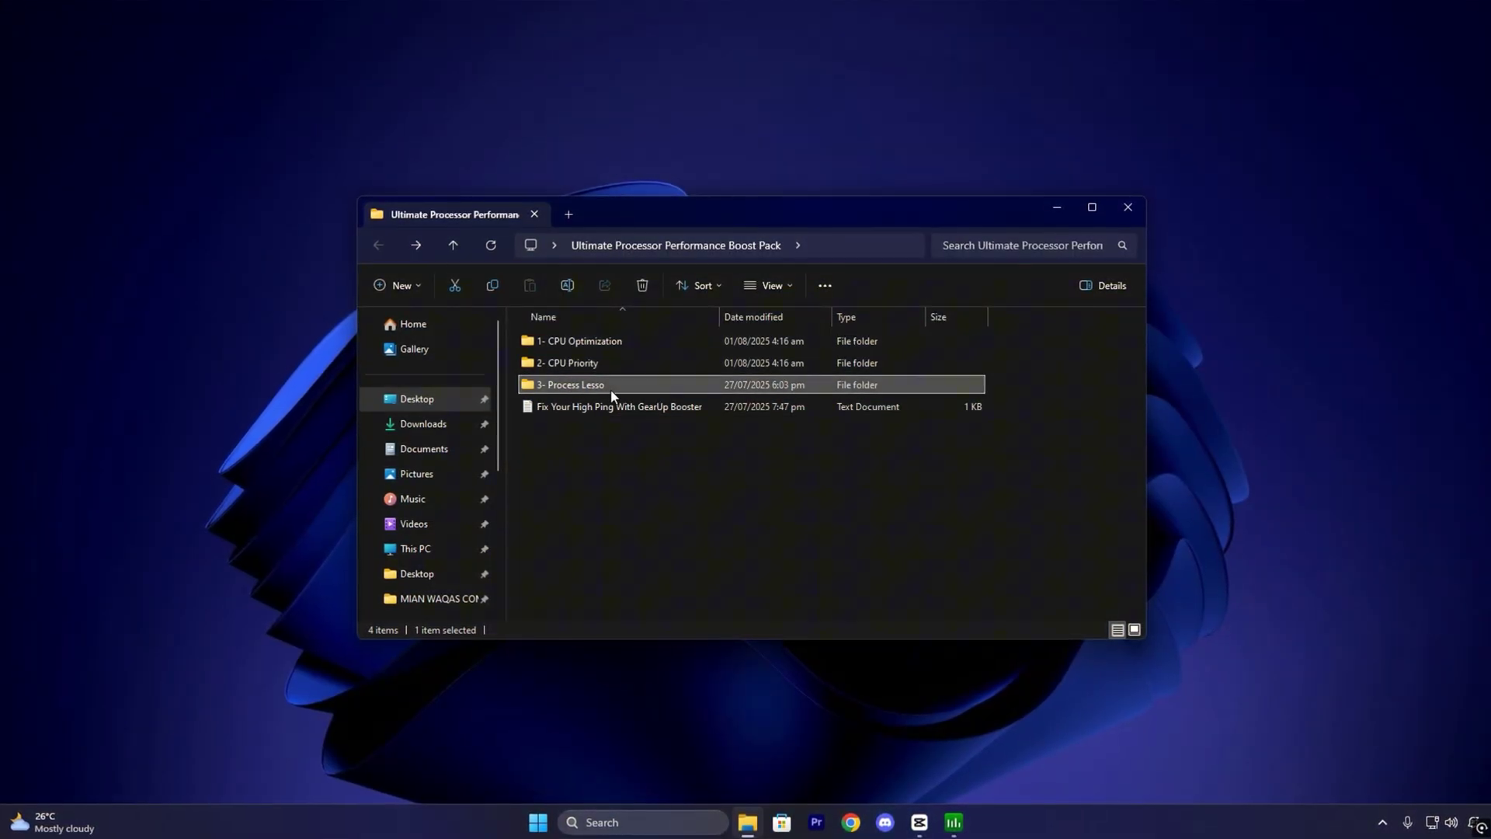
Open the 3- Process Lesso folder and confirm Bitsum Highest Performance is Process Lasso's active profile.
double_click(611, 388)
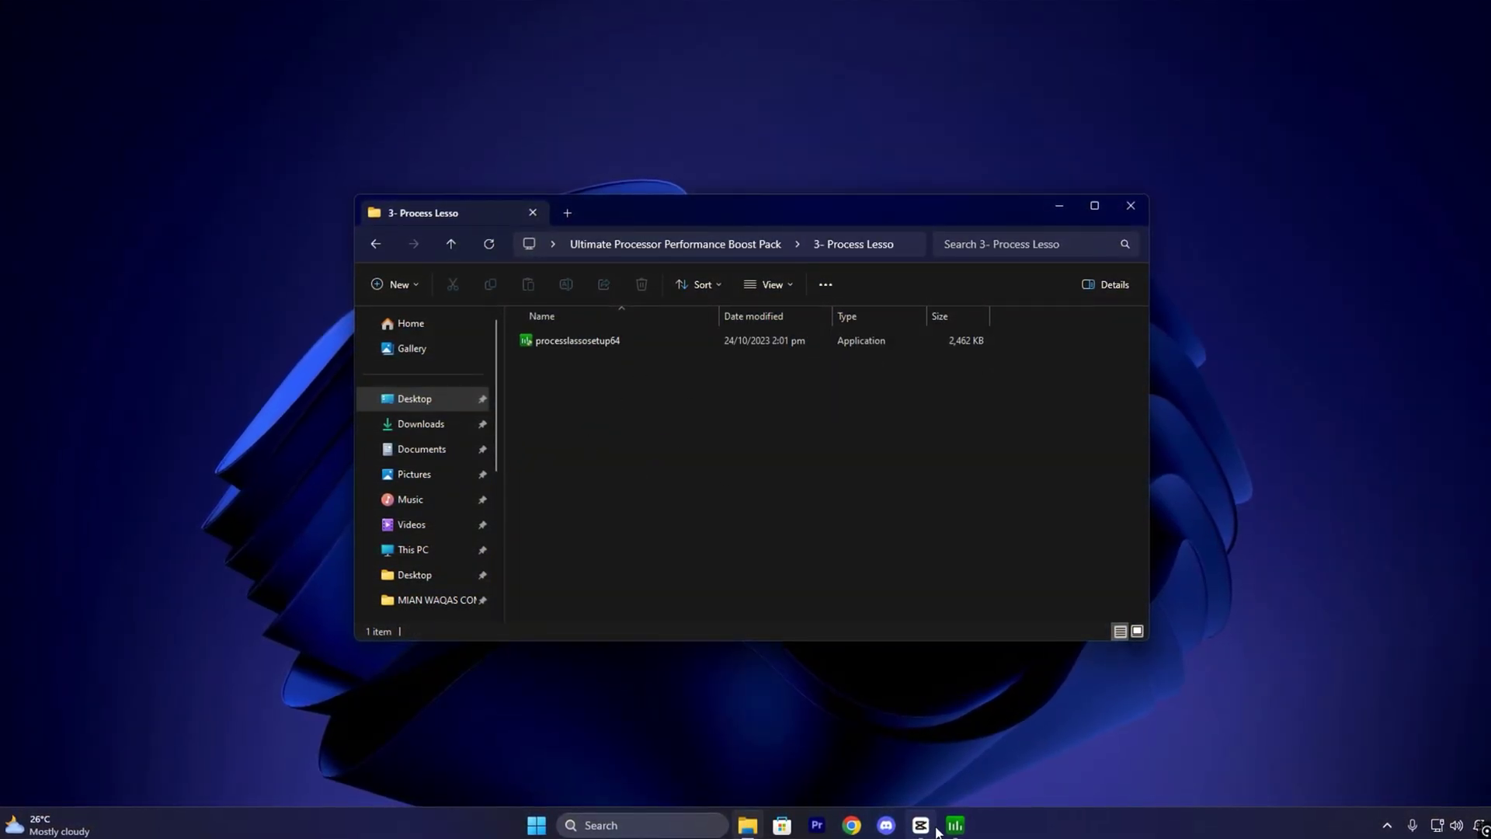
click(954, 825)
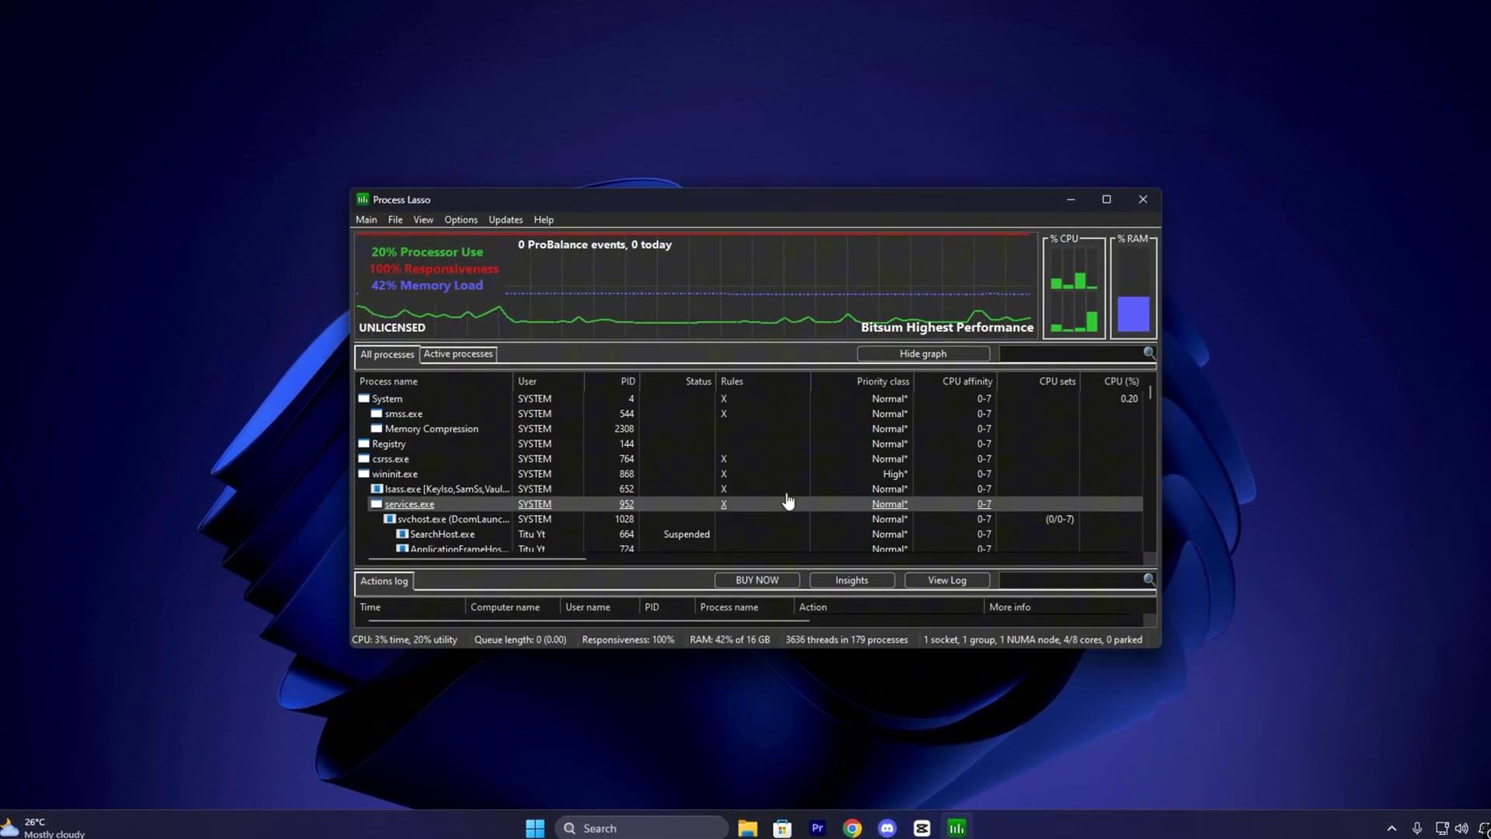
click(366, 221)
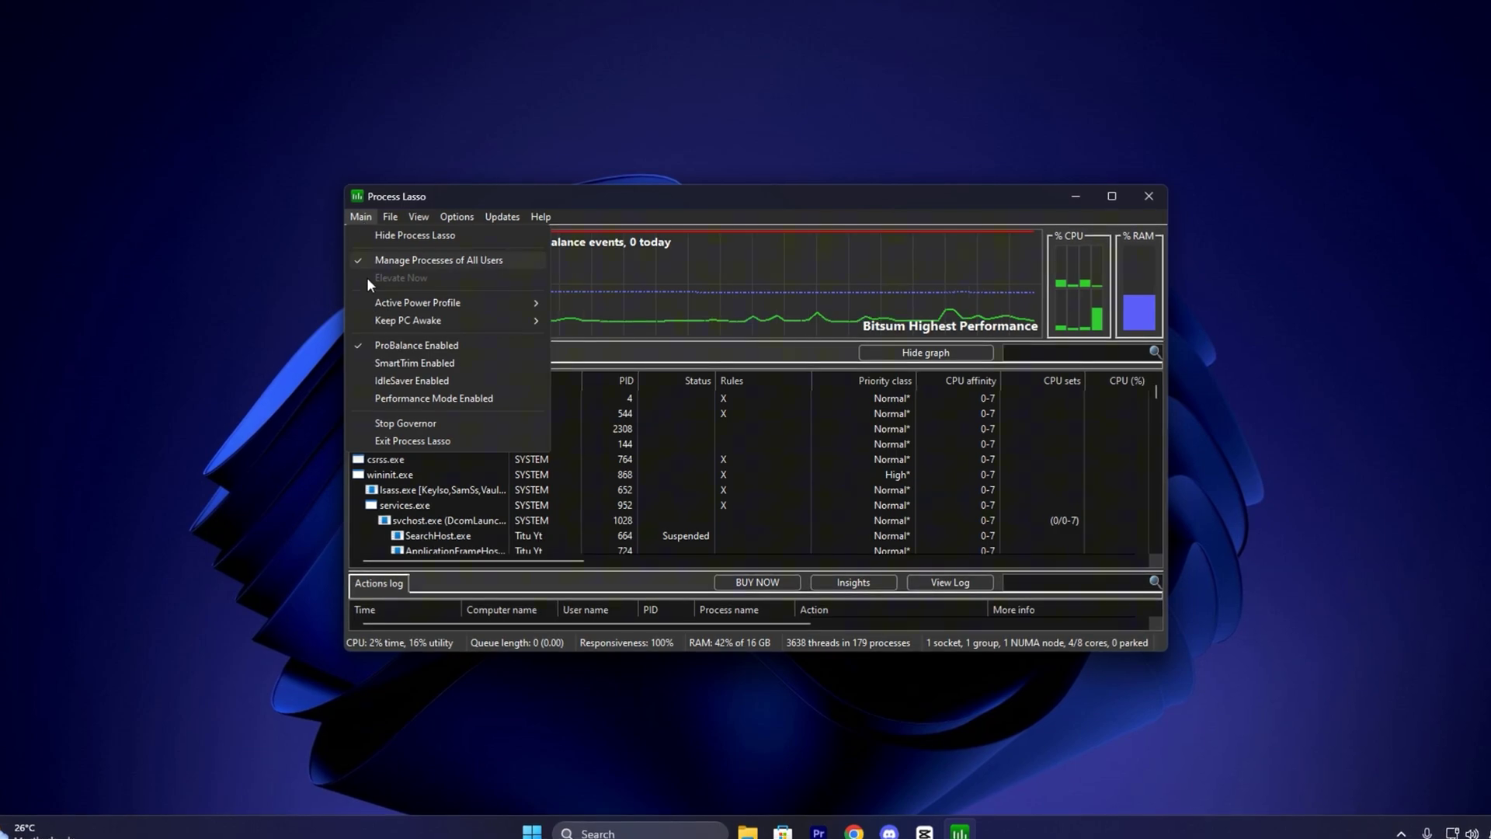
mouse_move(427, 303)
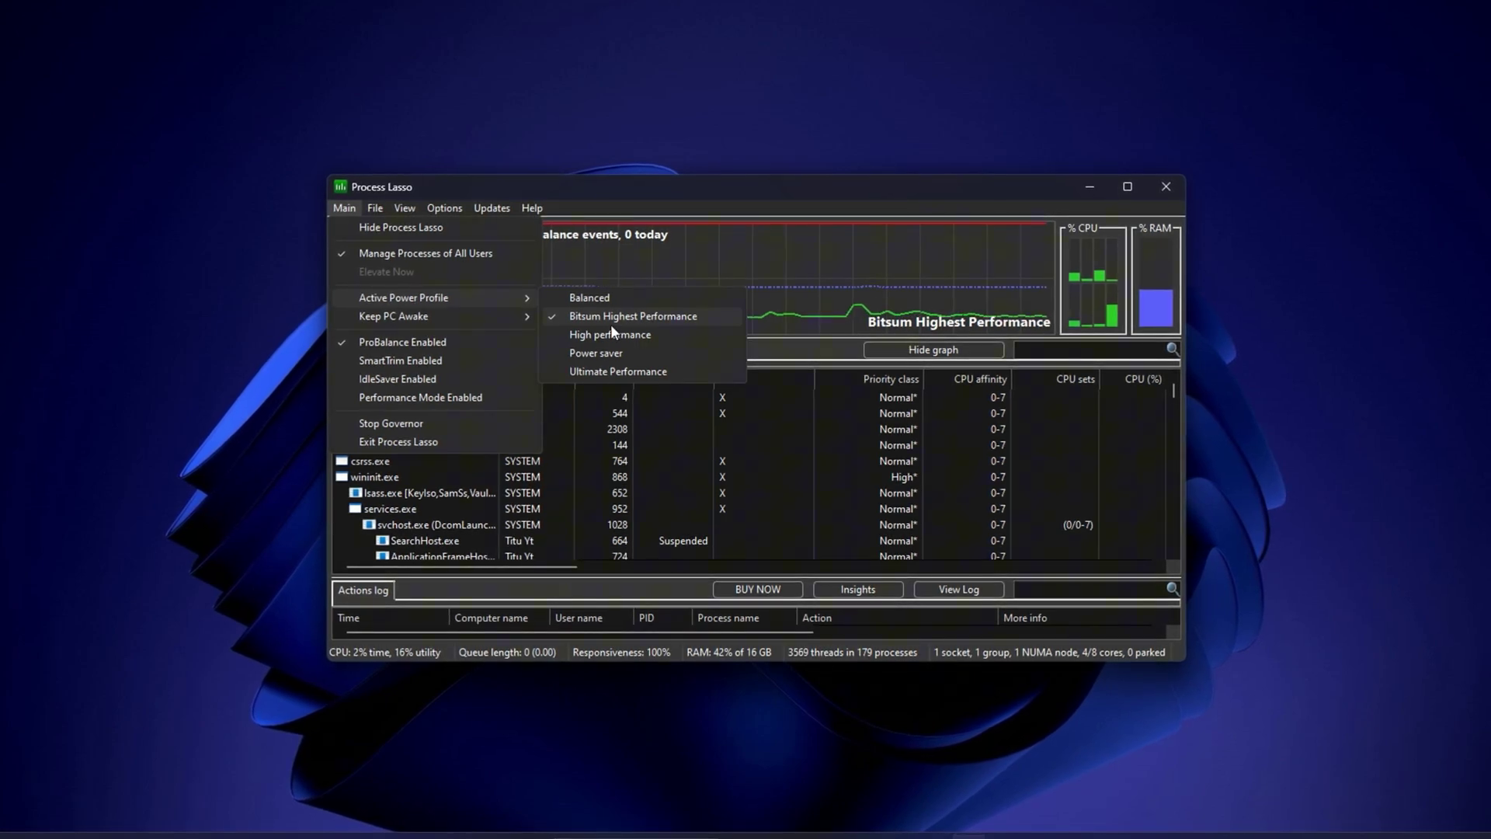
click(336, 341)
click(338, 208)
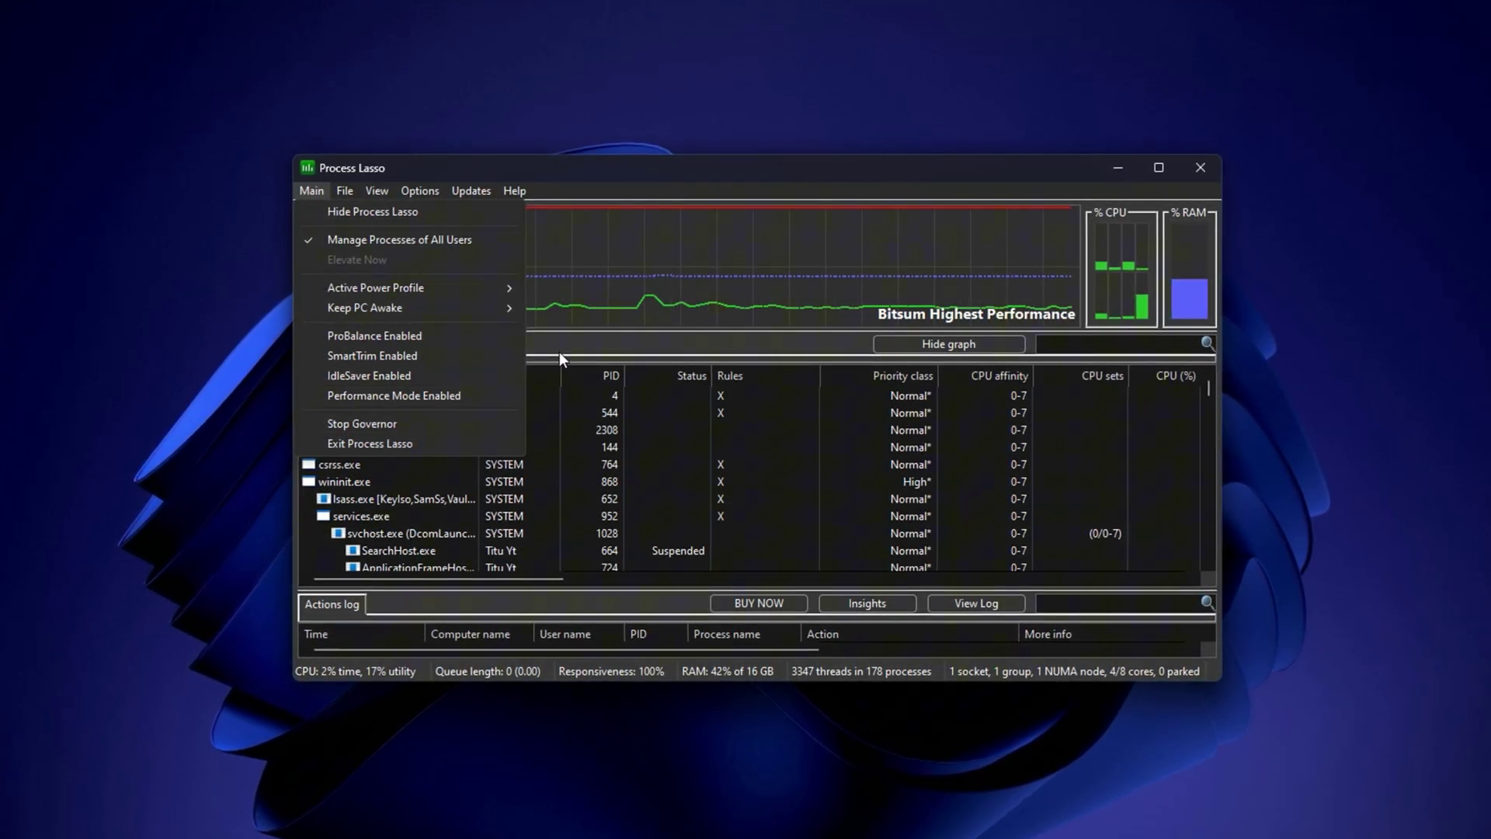
click(416, 449)
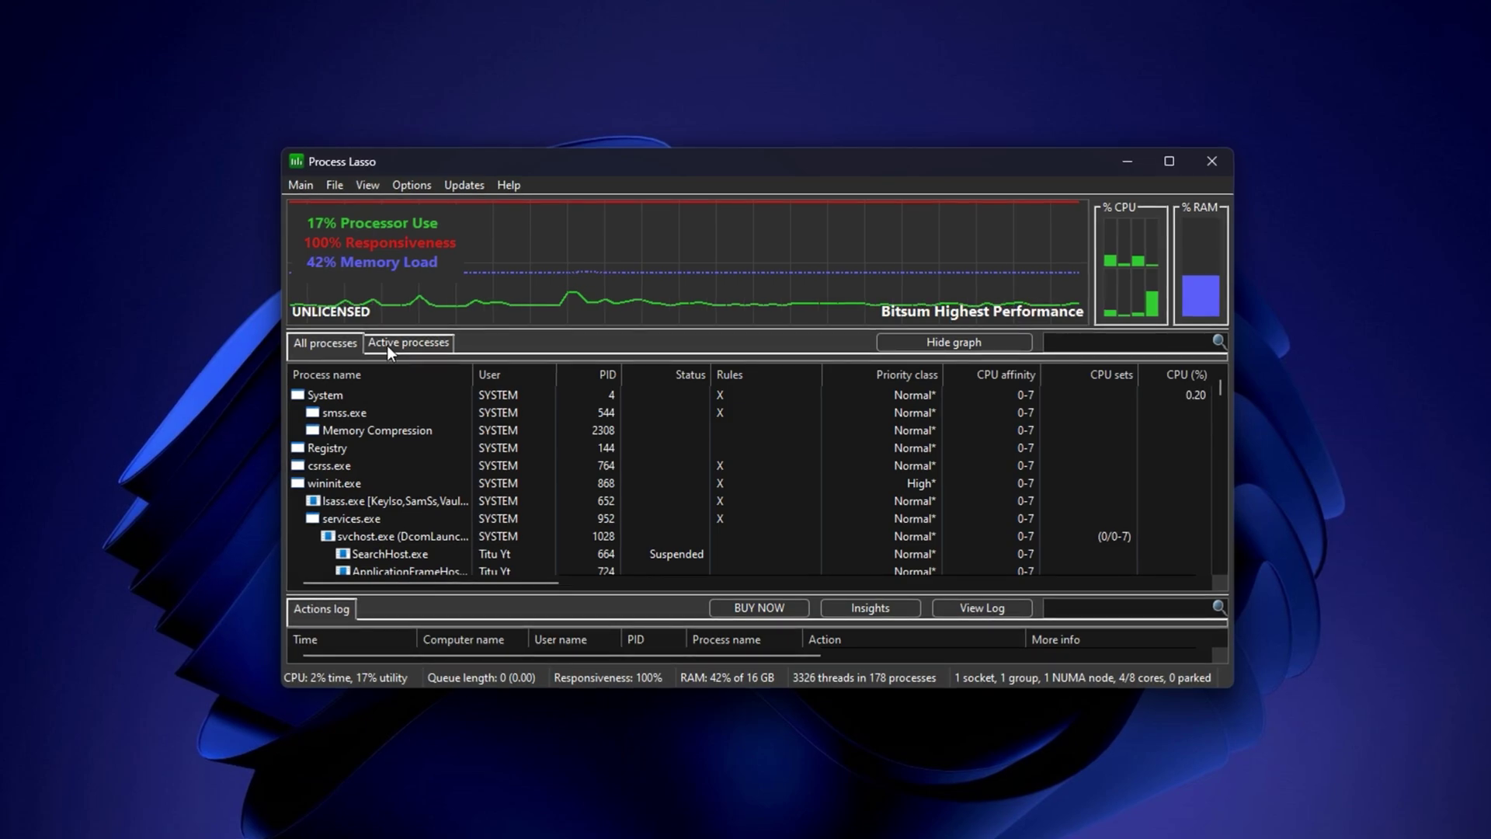
Show only active processes and inspect CapCut.exe's CPU Priority, CPU Affinity and Memory Priority options.
click(386, 344)
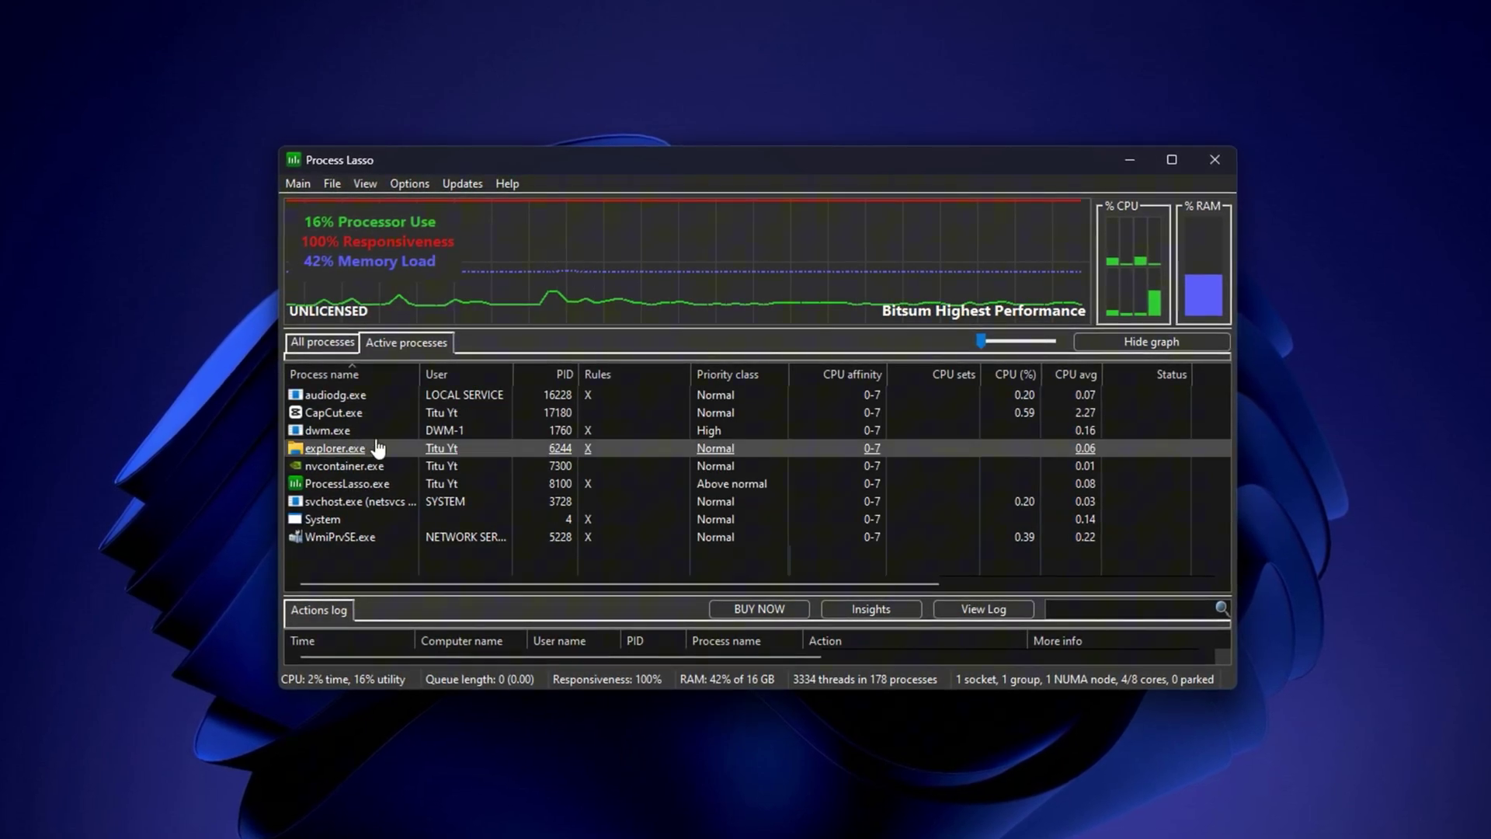
right_click(316, 415)
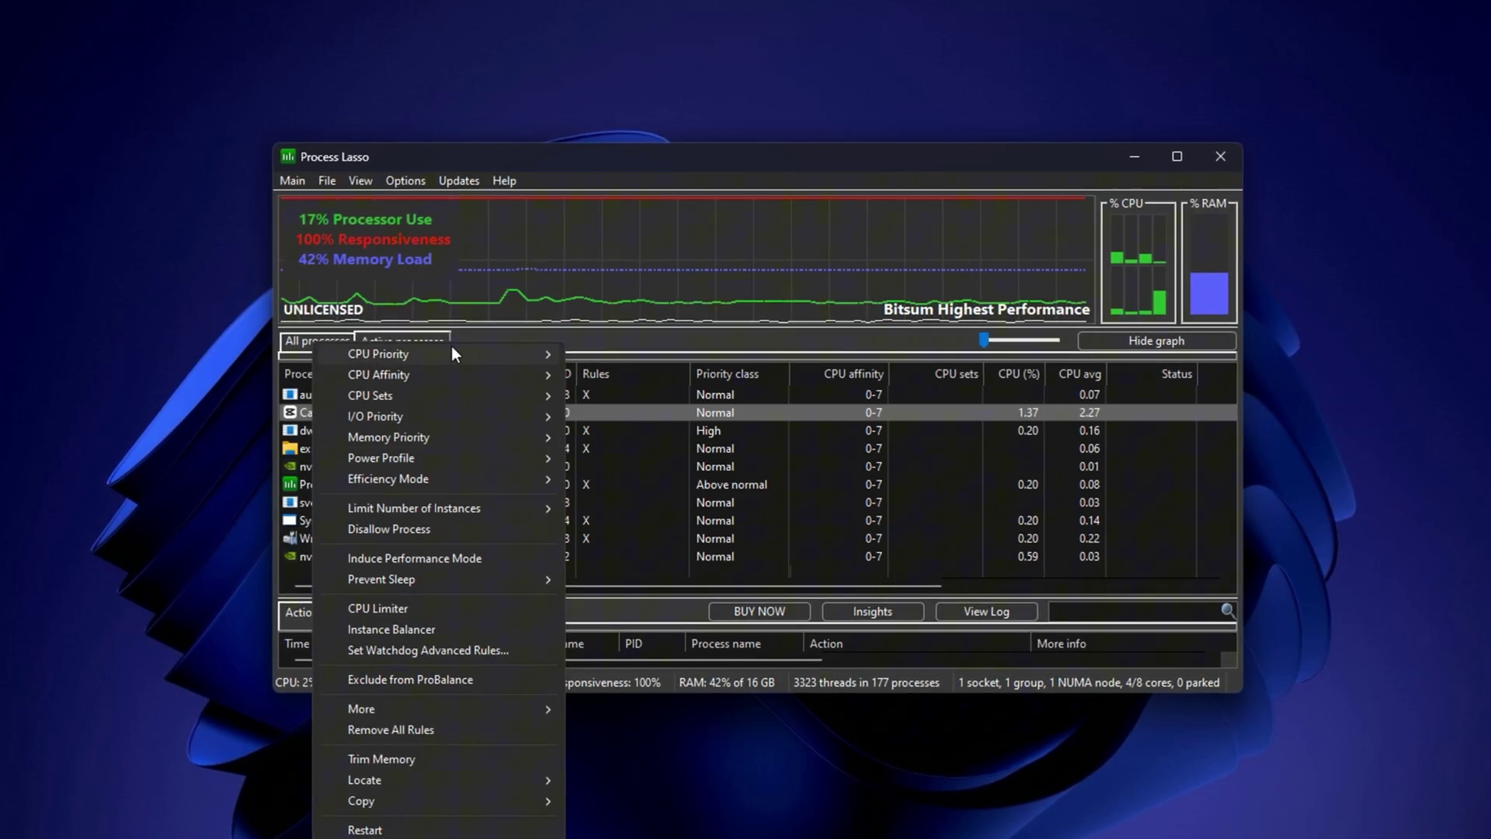
mouse_move(449, 351)
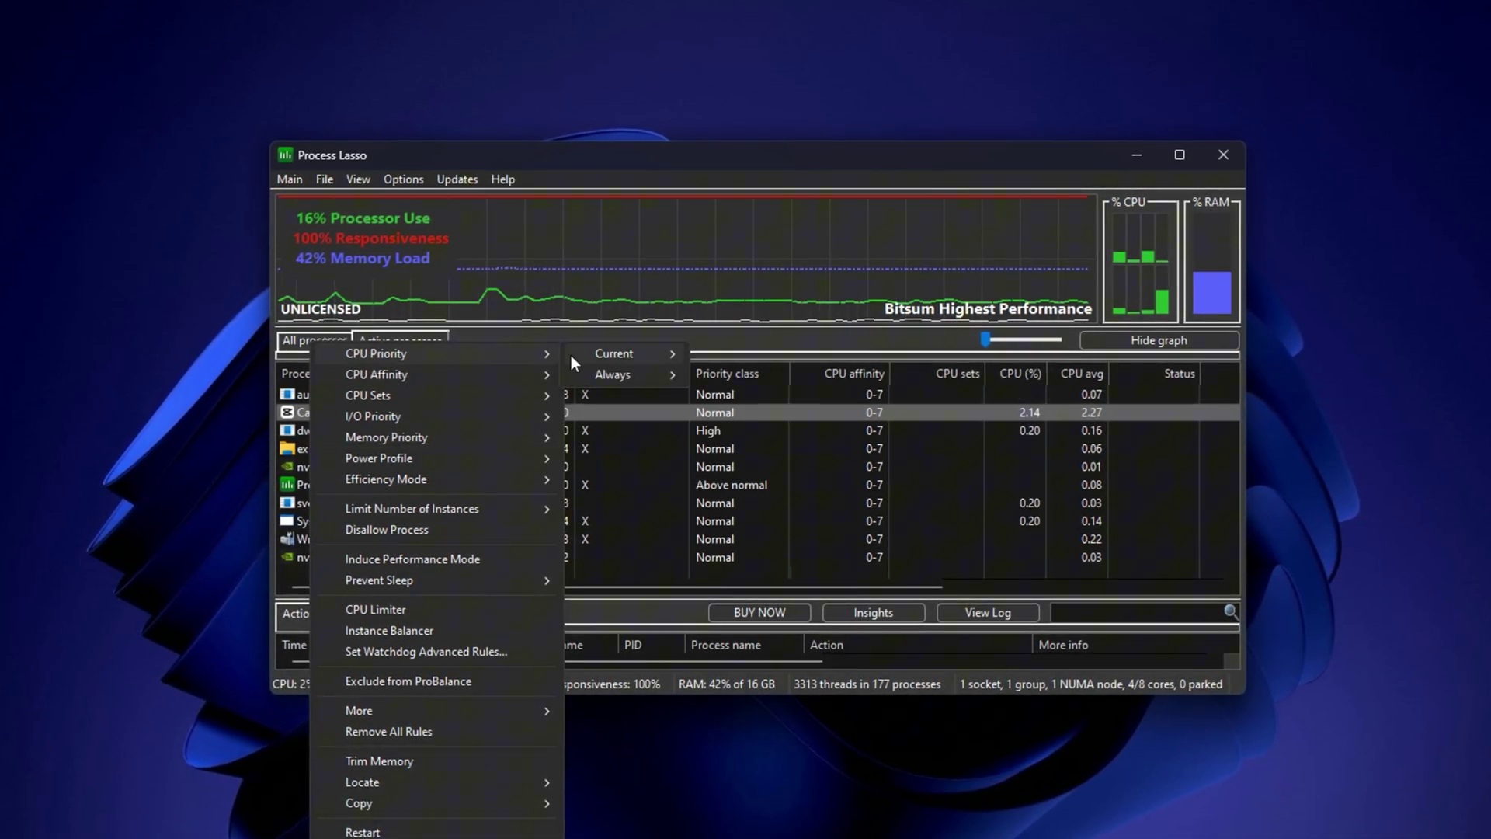
mouse_move(598, 376)
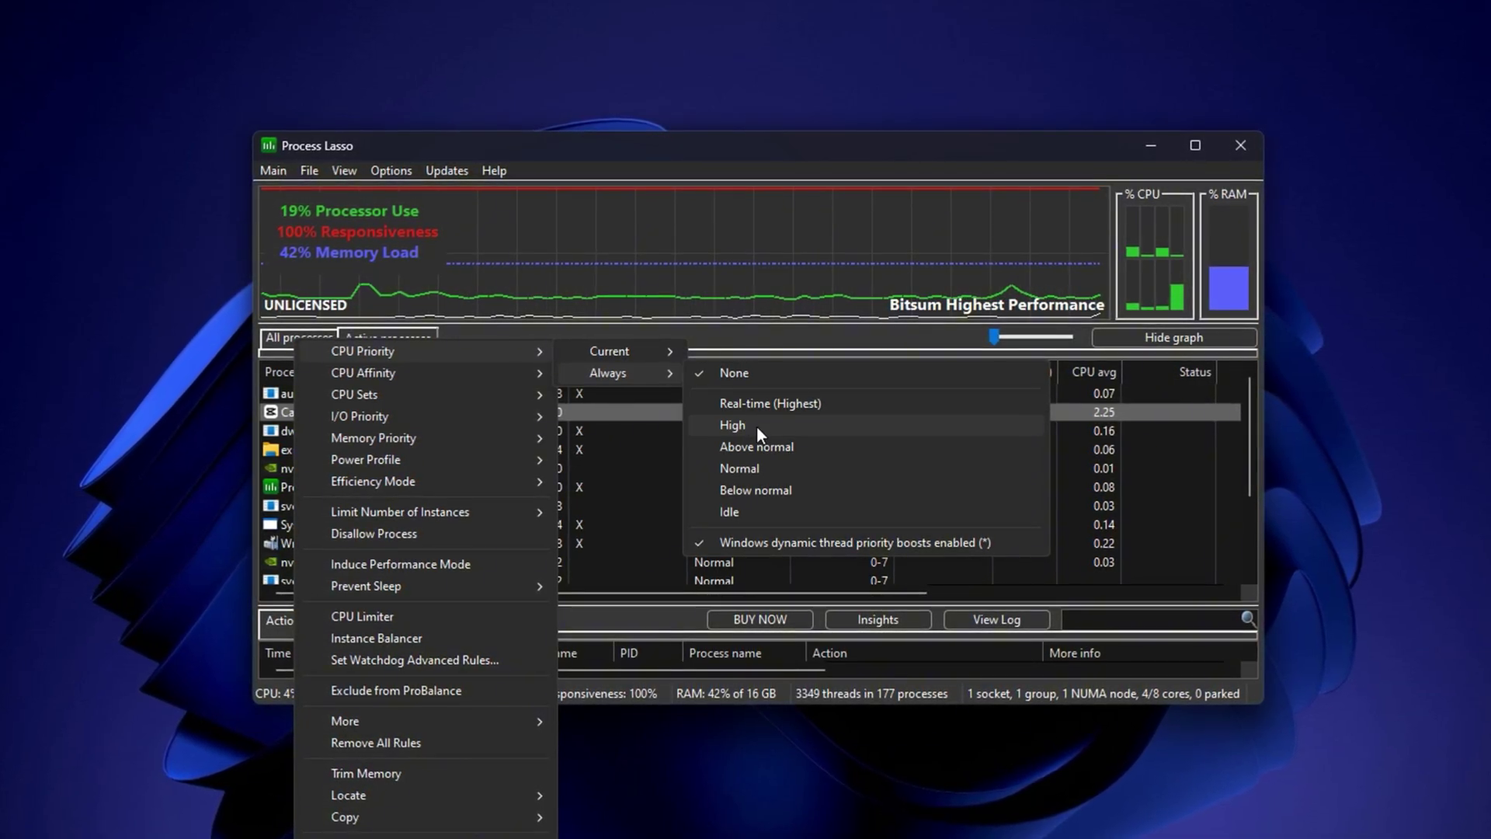
mouse_move(427, 371)
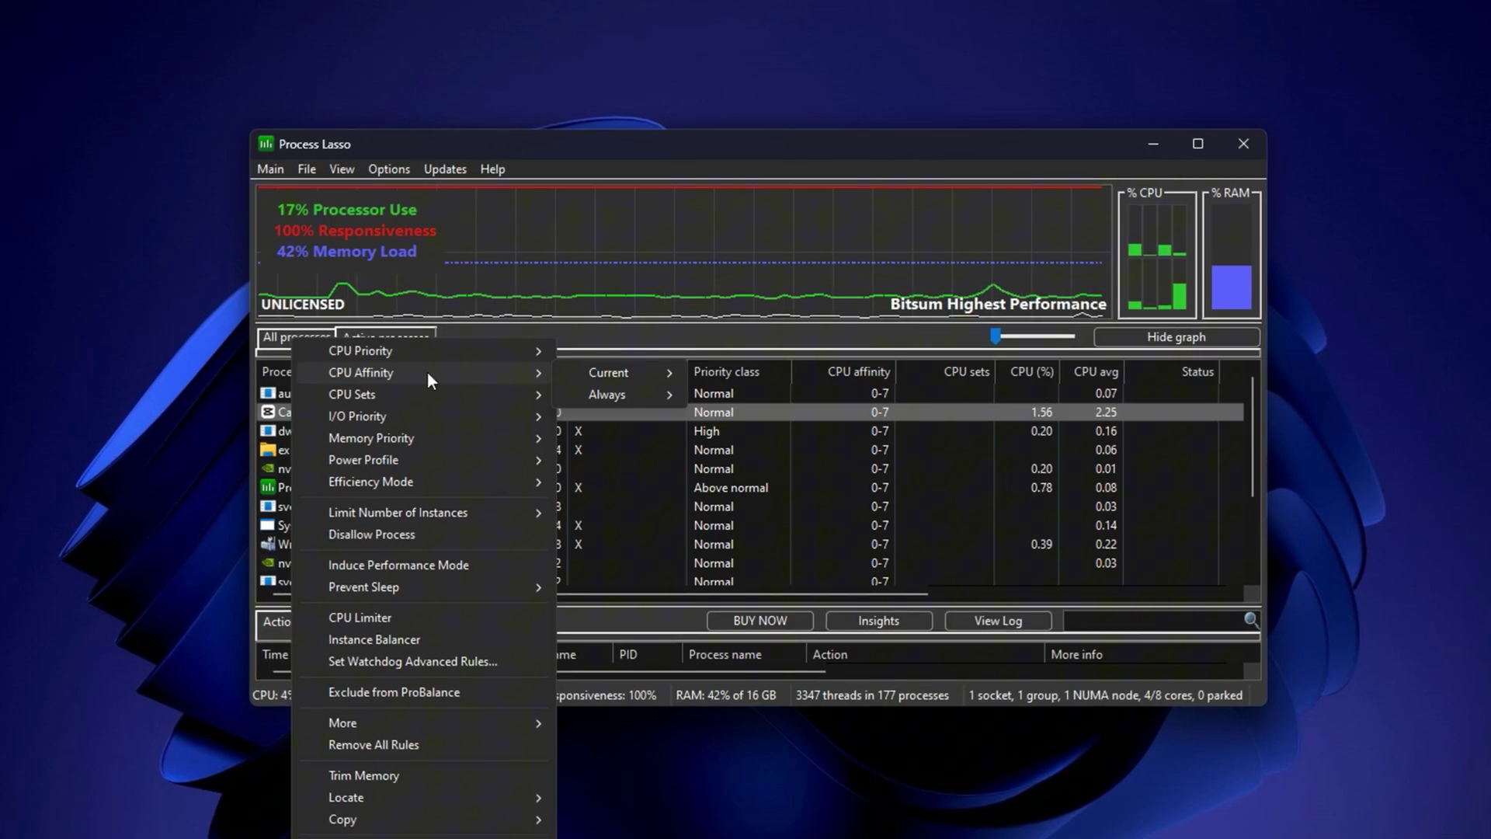
mouse_move(615, 396)
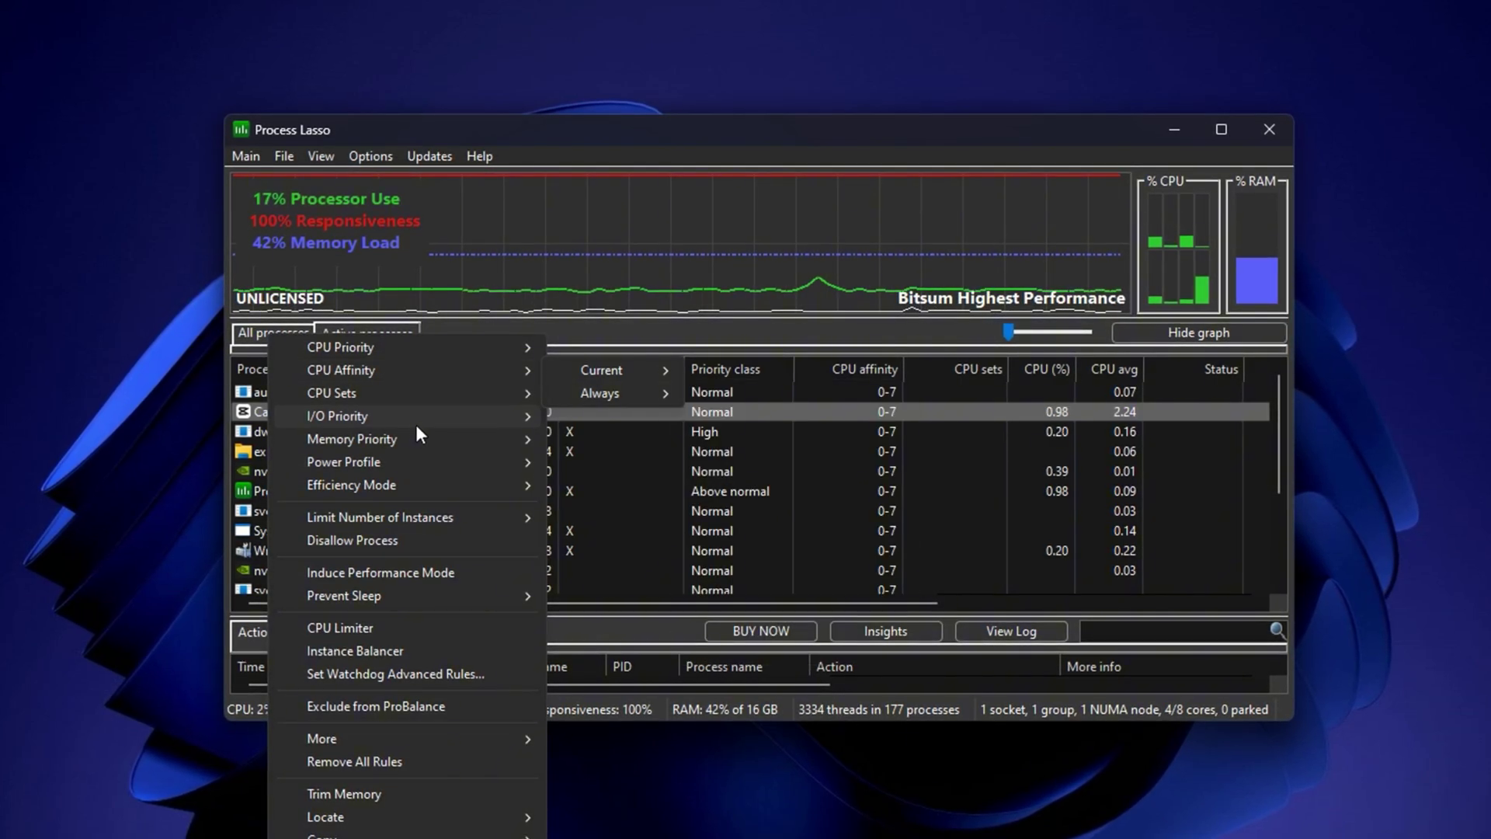
mouse_move(444, 439)
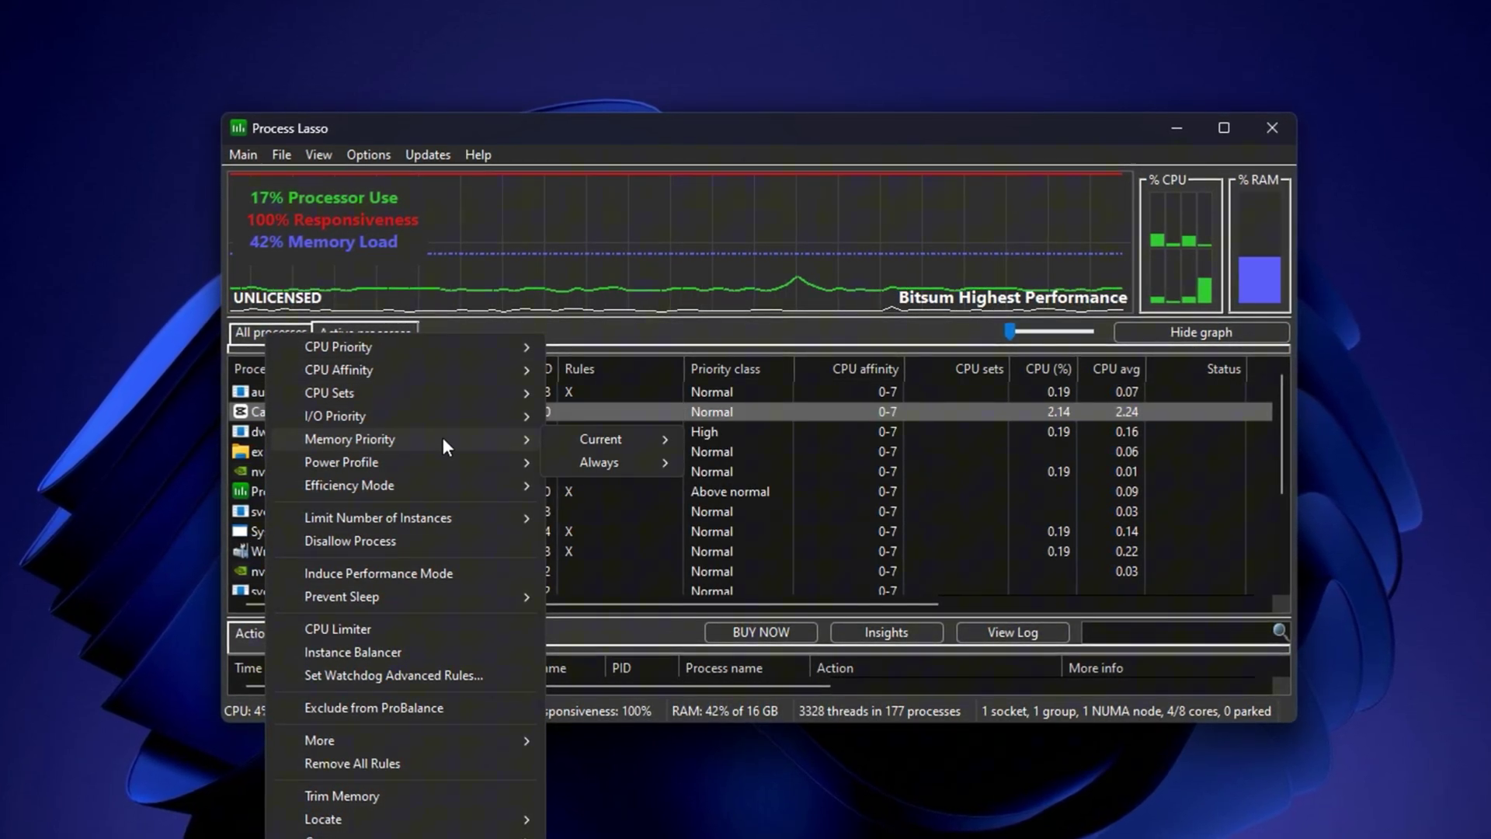
Review CapCut.exe's Memory Priority > Always and Power Profile options, then dismiss the menu unchanged.
mouse_move(643, 461)
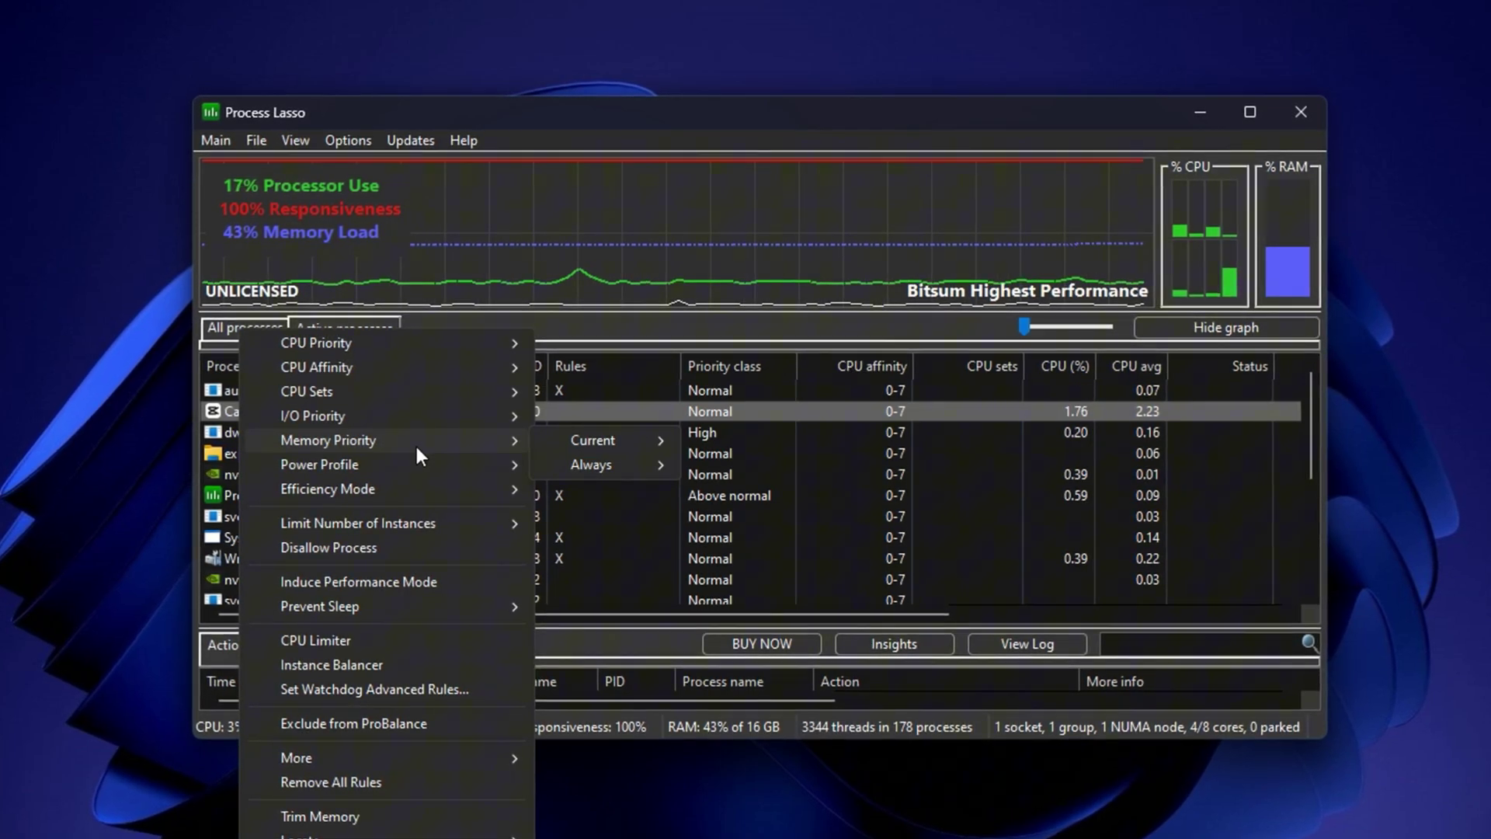
mouse_move(452, 470)
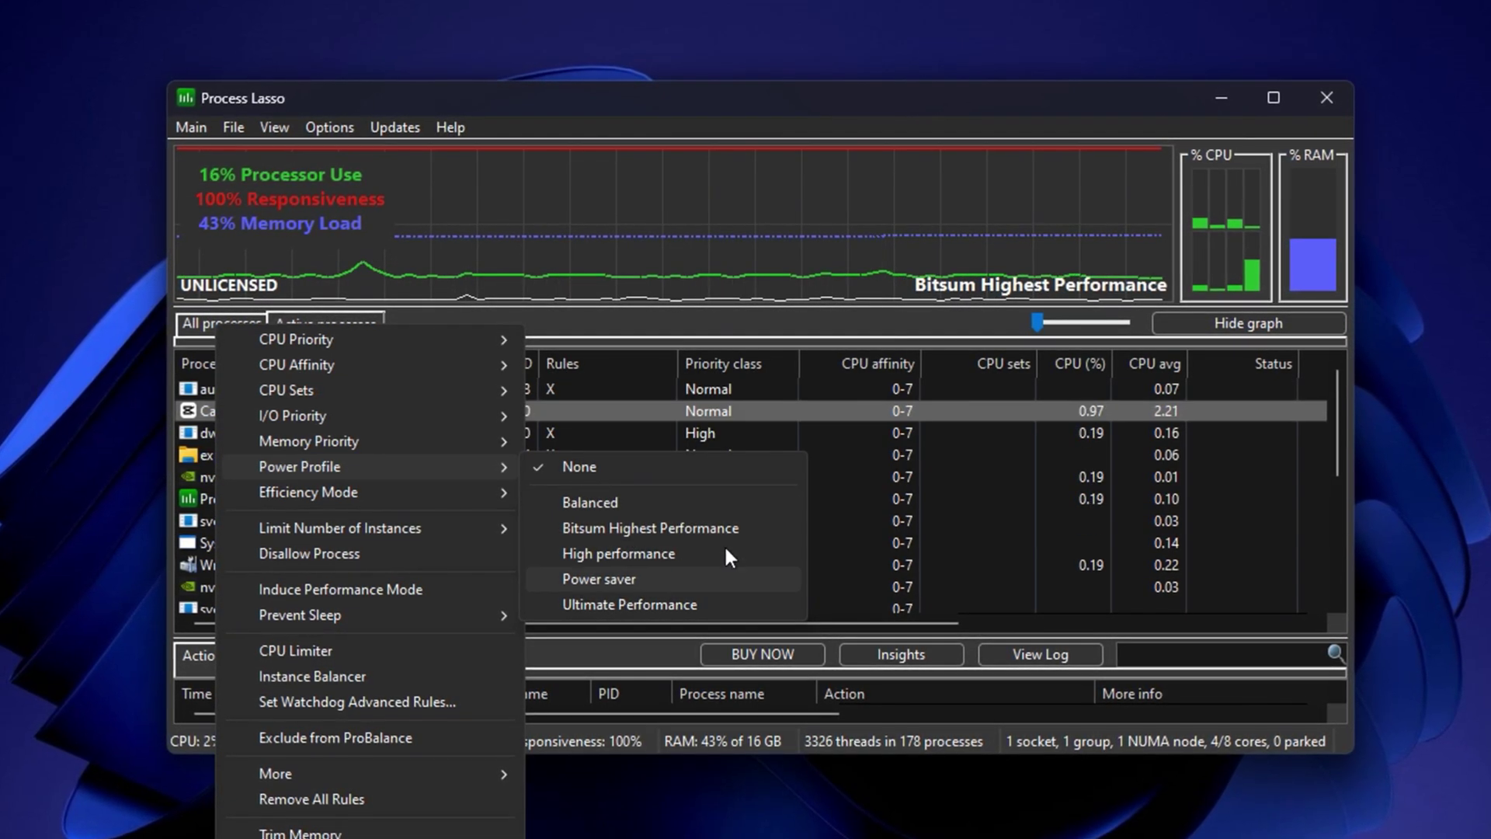
click(660, 327)
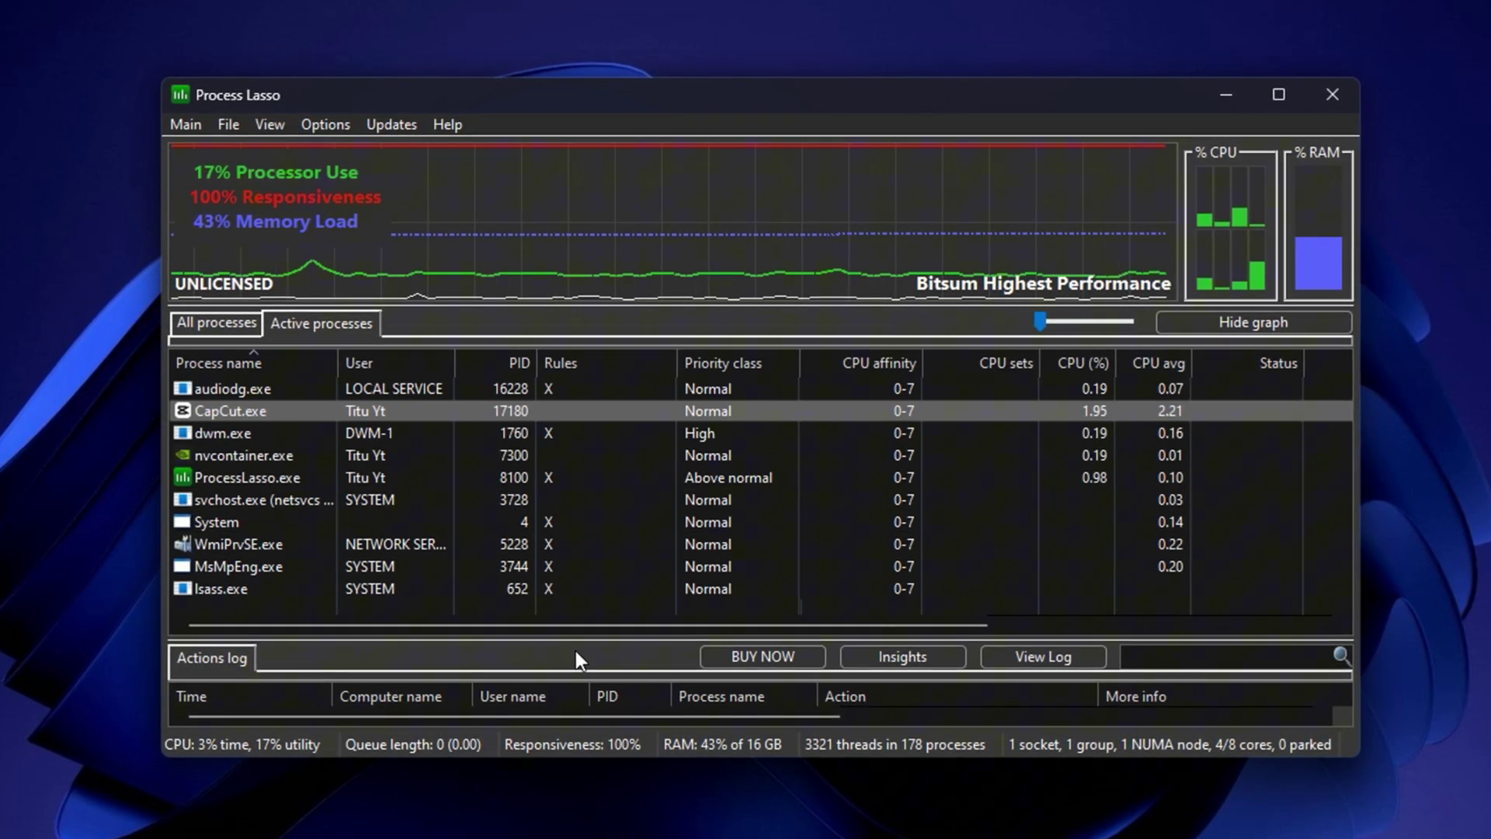
Select the System process, minimise Process Lasso, and go back to the Boost Pack folder.
click(586, 529)
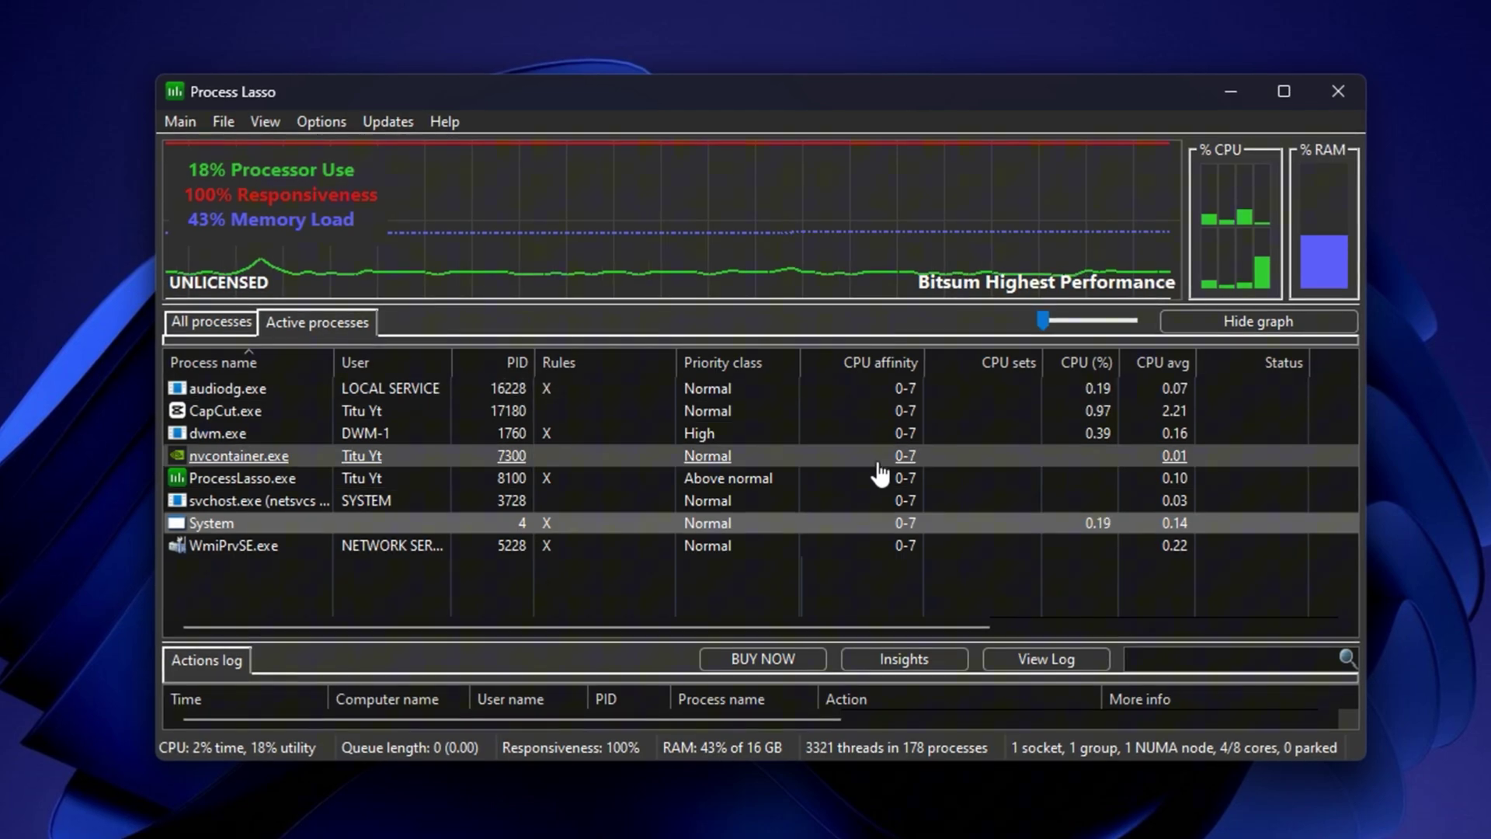
click(1230, 91)
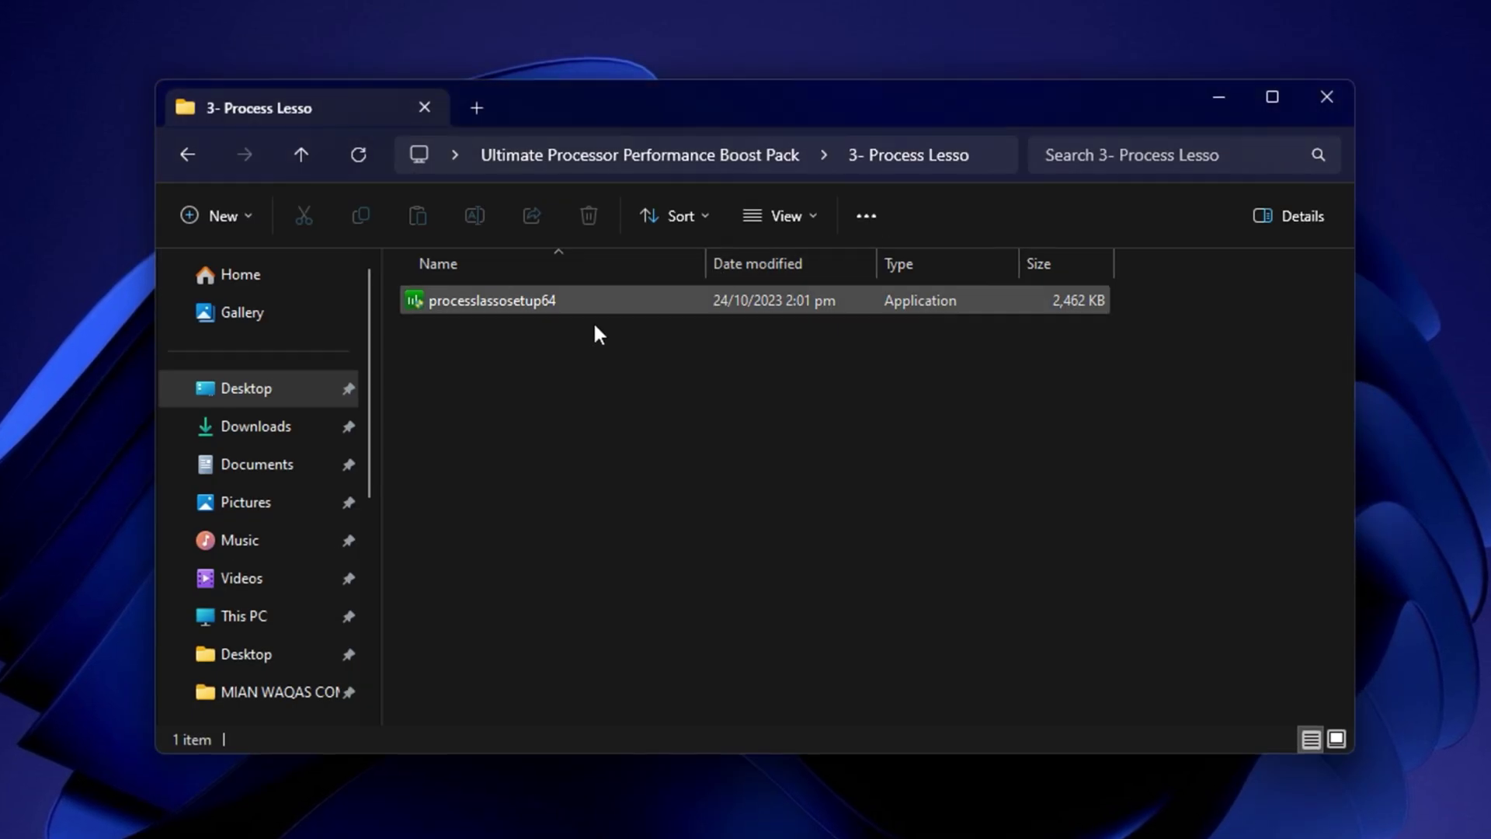
key(alt+Left)
click(564, 457)
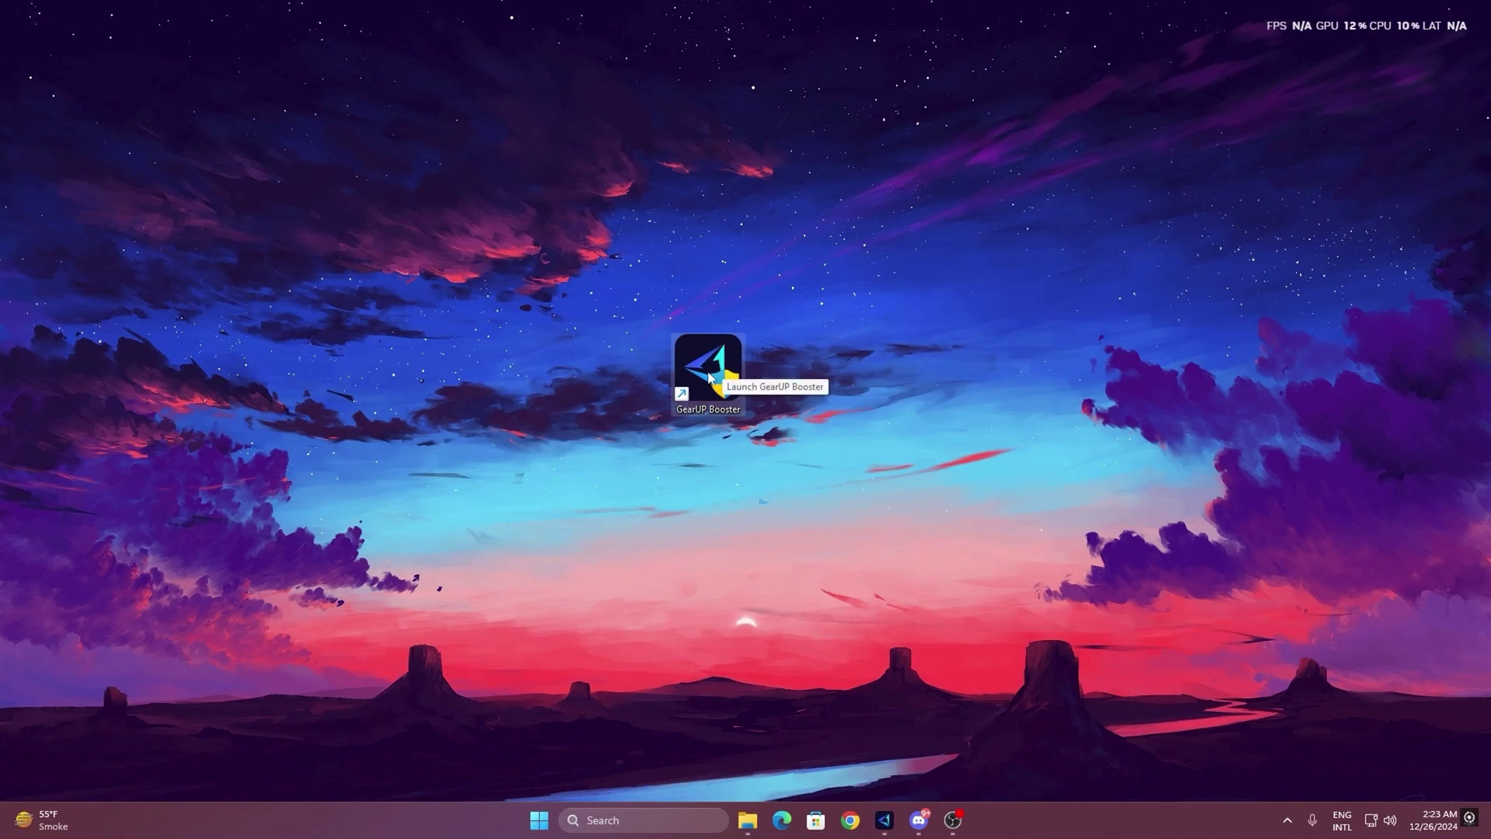
Launch GearUP Booster and boost Fortnite on the Middle East server with an Auto node.
double_click(681, 362)
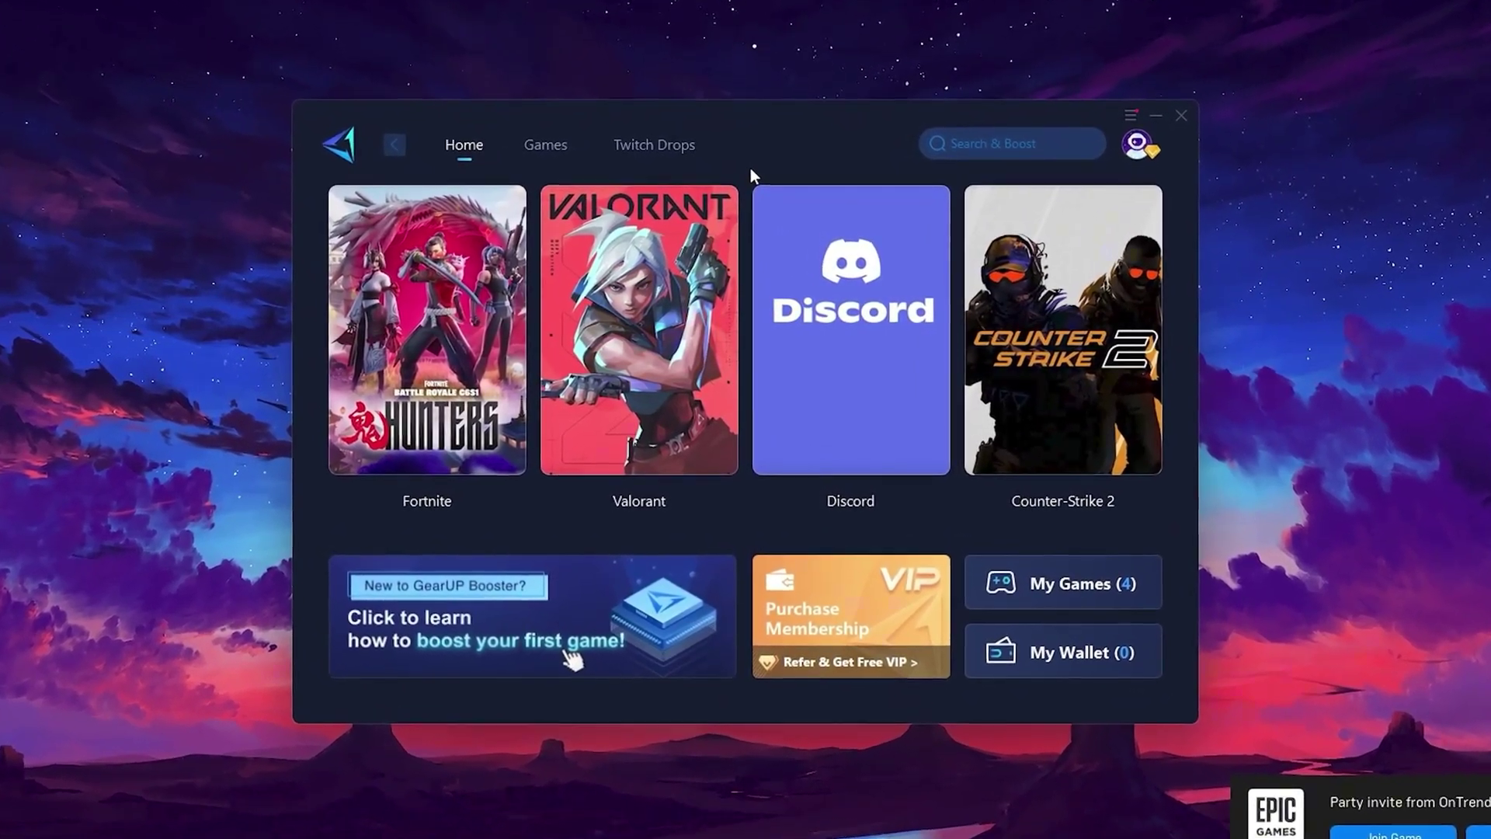
click(1134, 160)
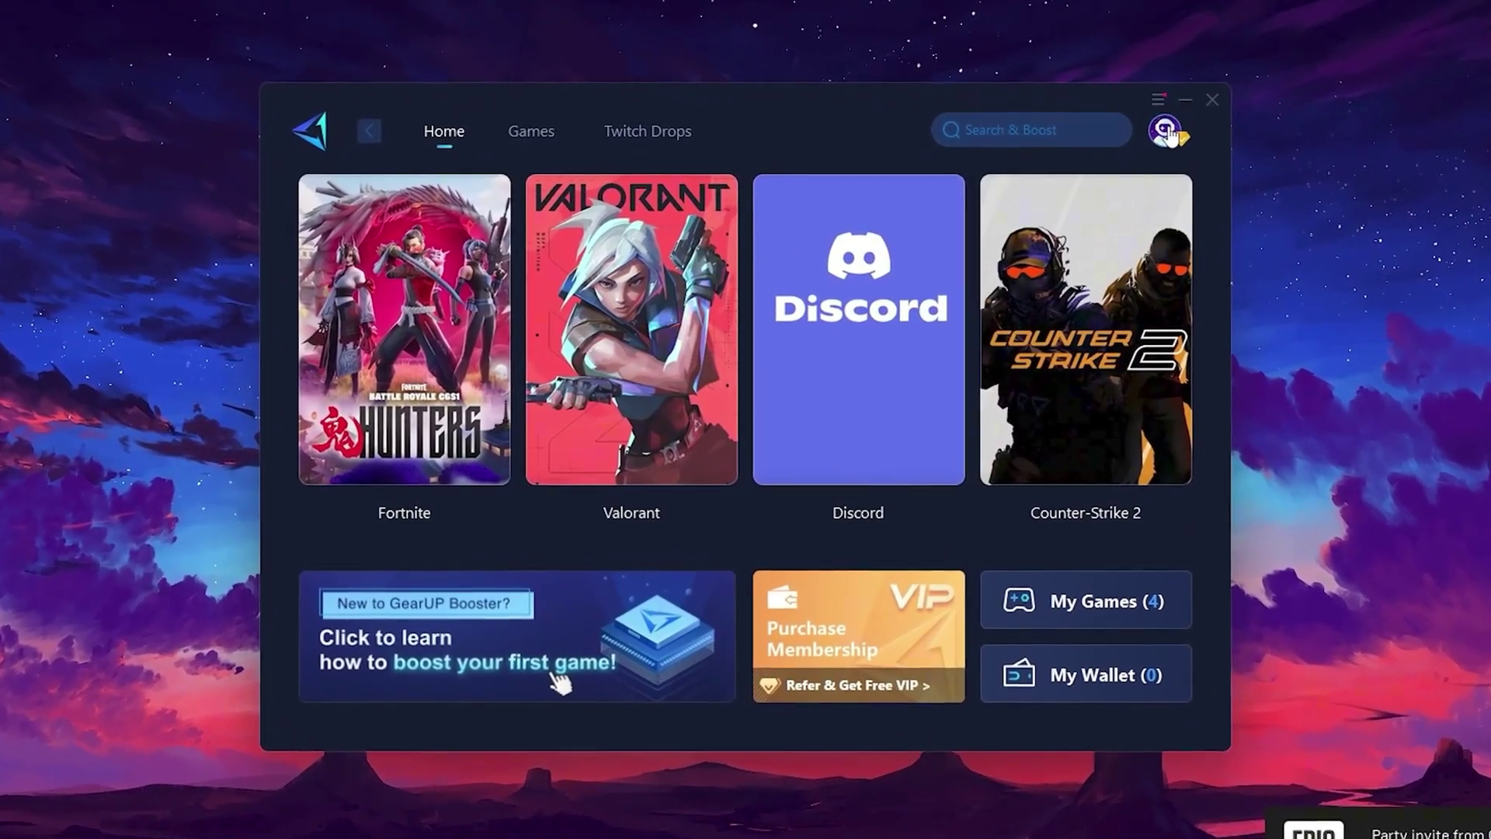
mouse_move(1160, 144)
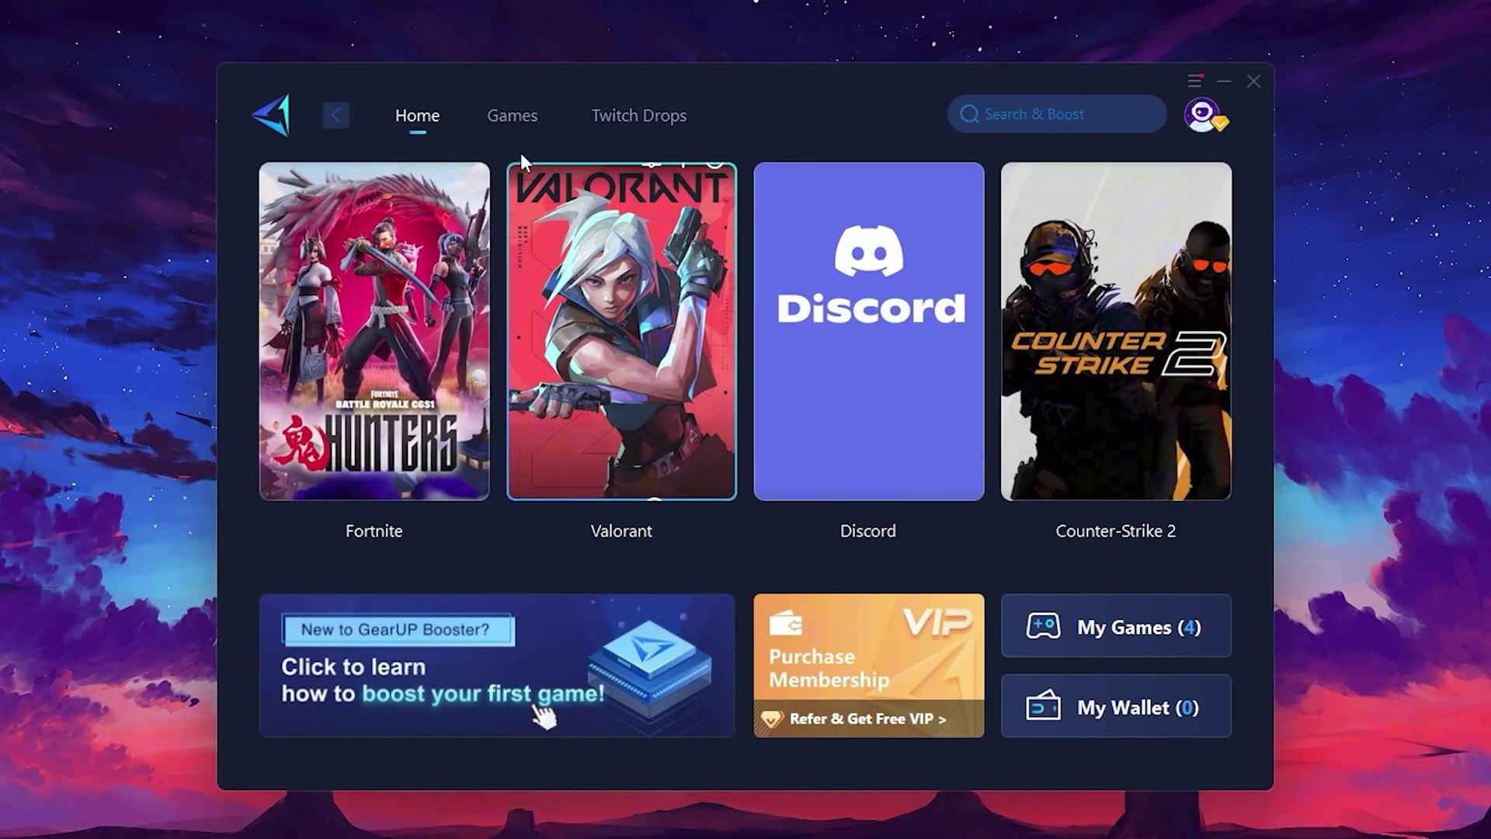
click(516, 120)
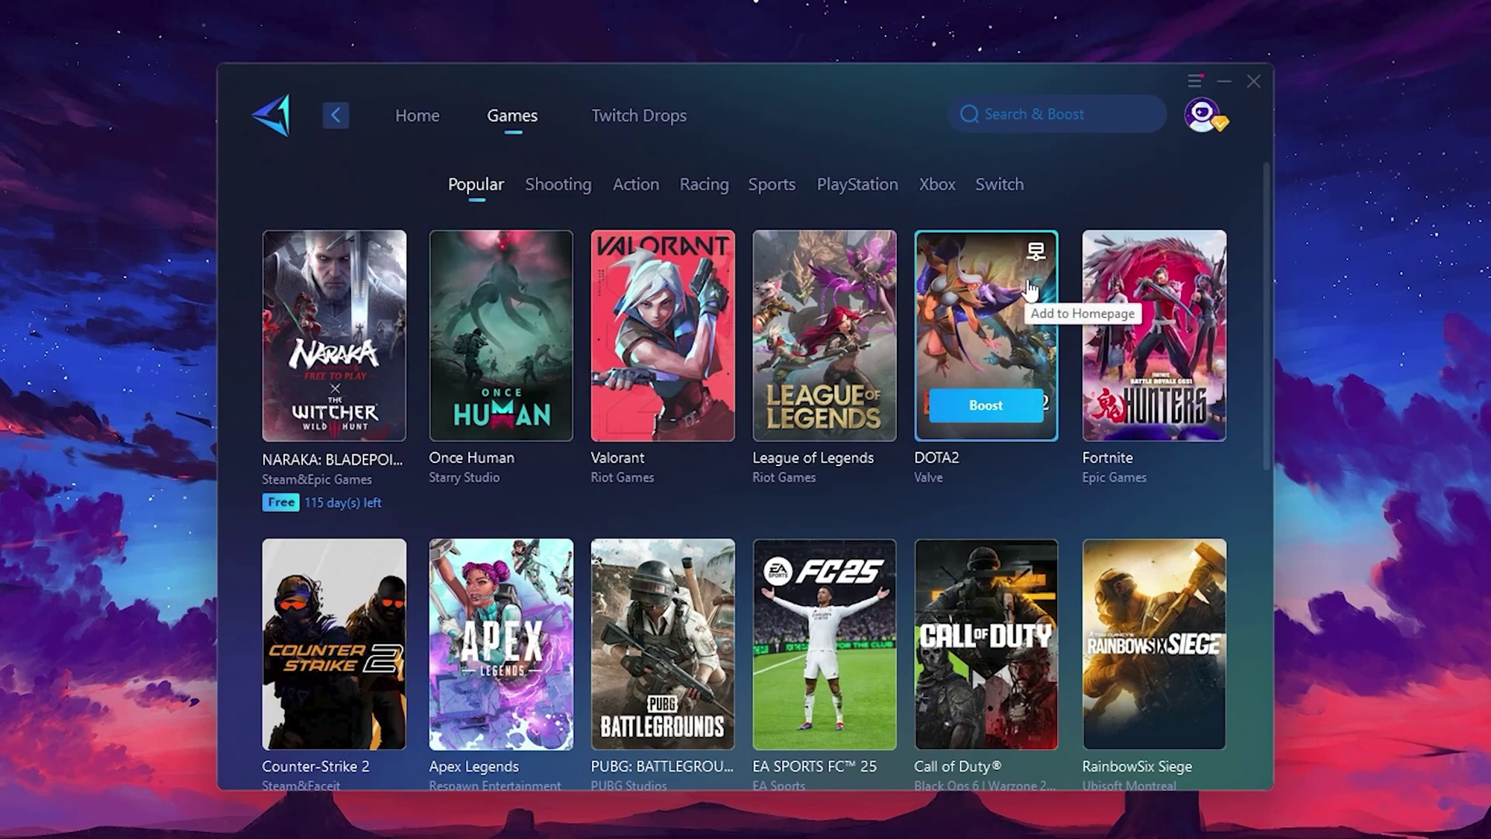
click(422, 128)
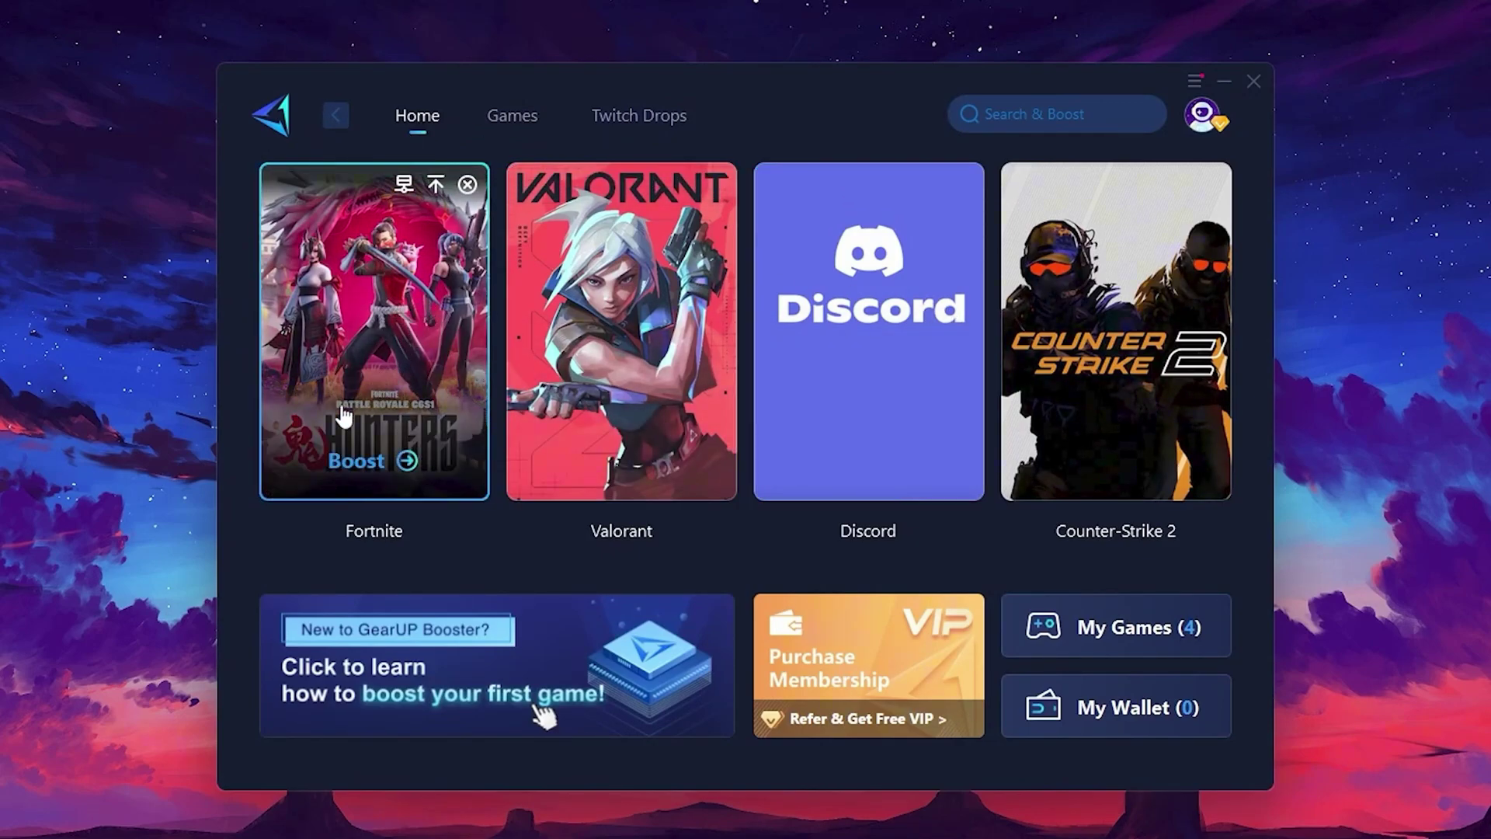
click(359, 463)
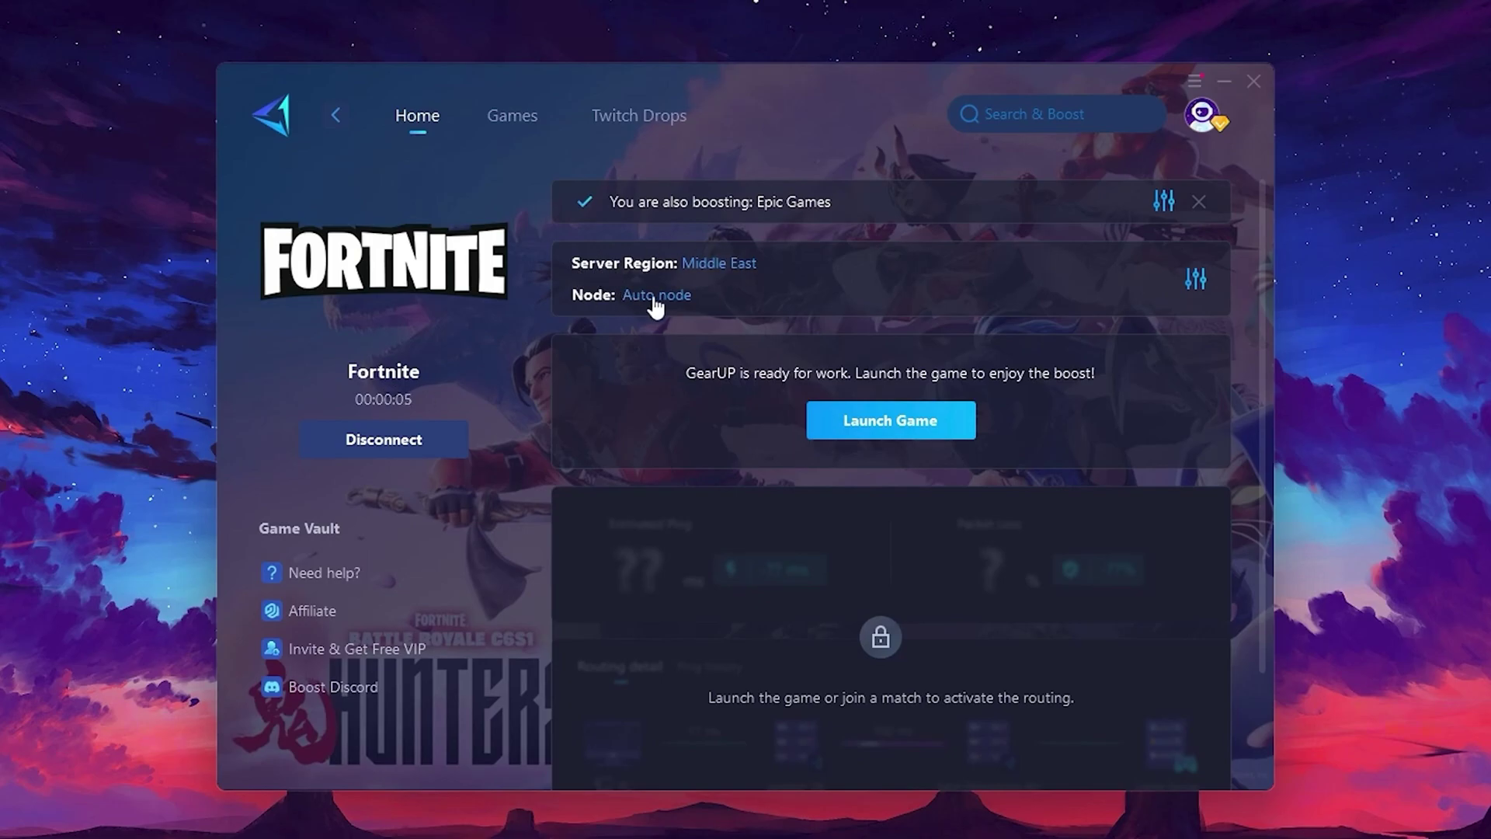
Review the game server regions and keep Middle East selected.
click(726, 263)
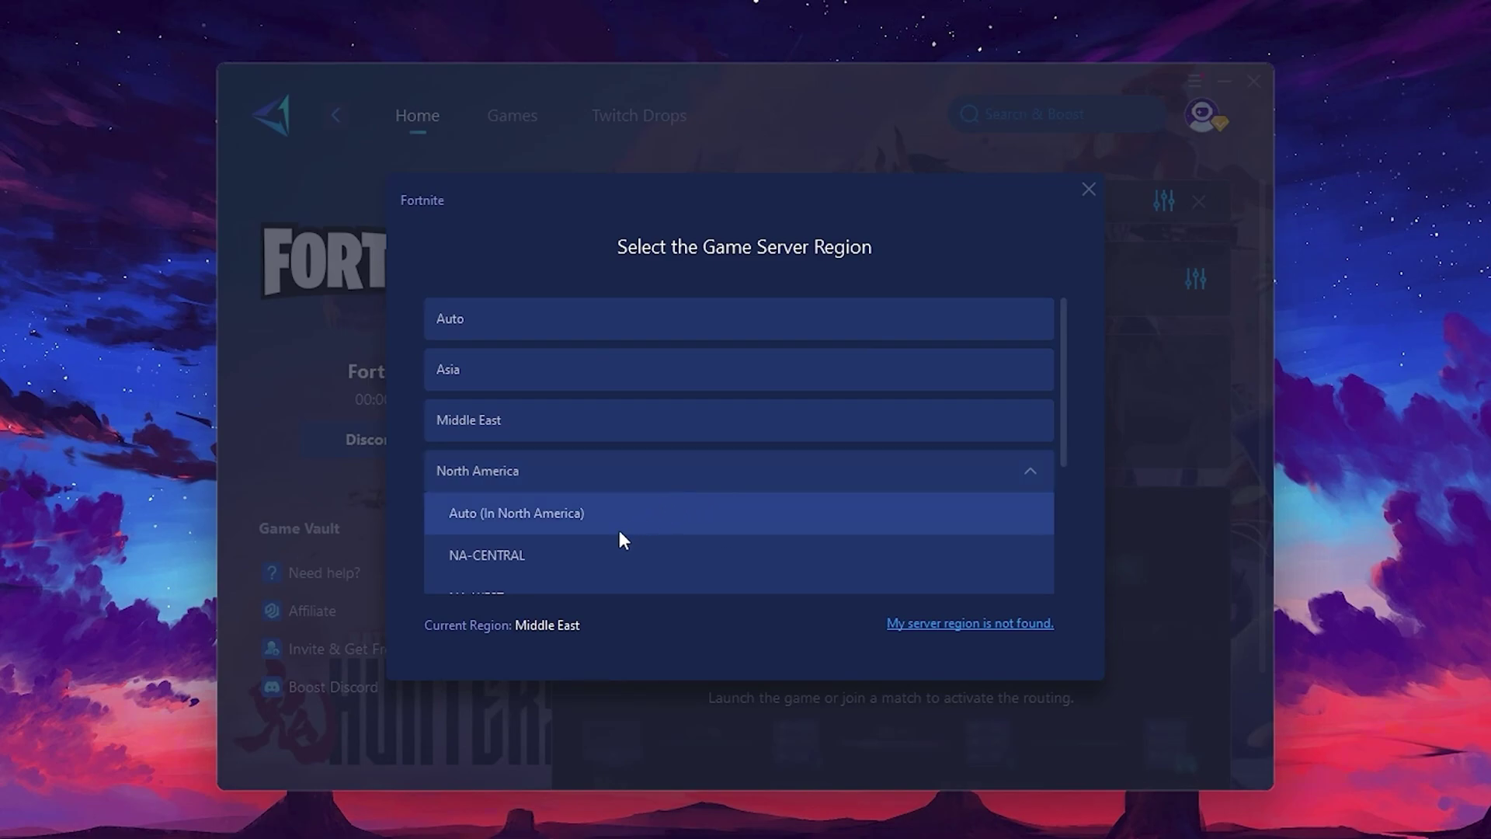
scroll(687, 463, down, 1)
scroll(588, 407, up, 1)
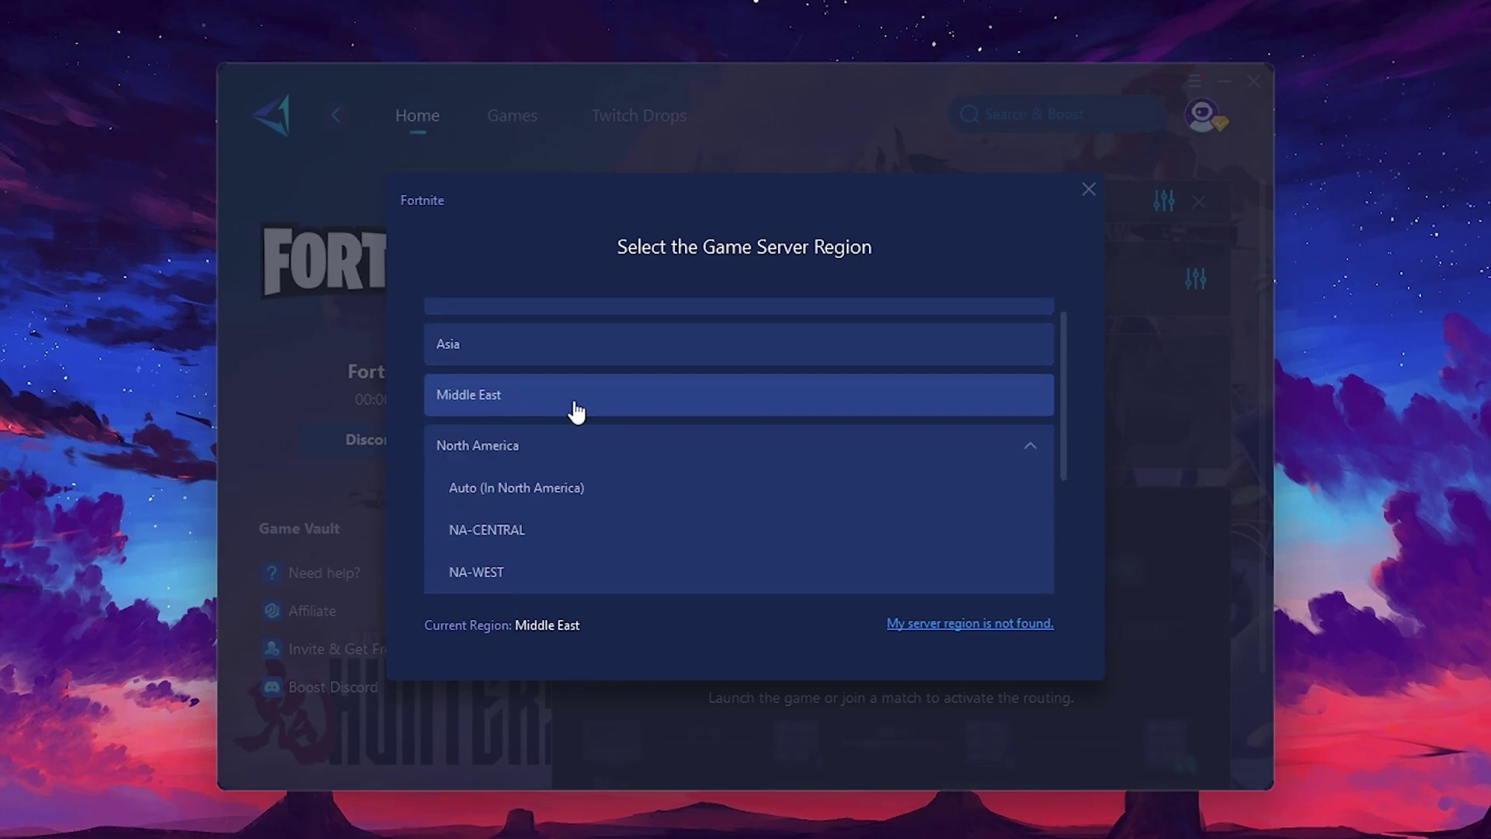
click(1088, 189)
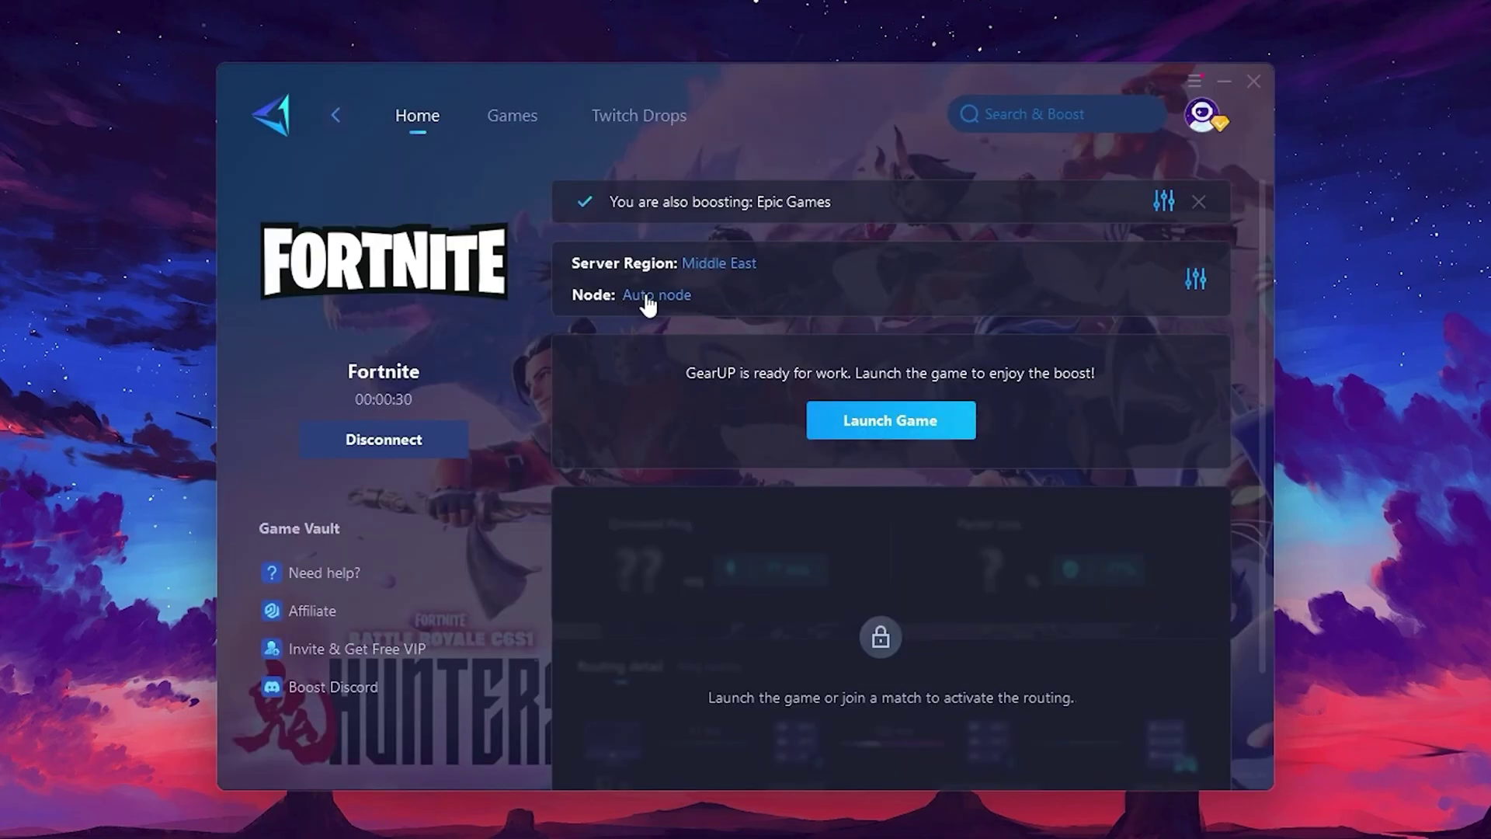
Browse the server node list, keep Auto node, and close the list.
click(649, 299)
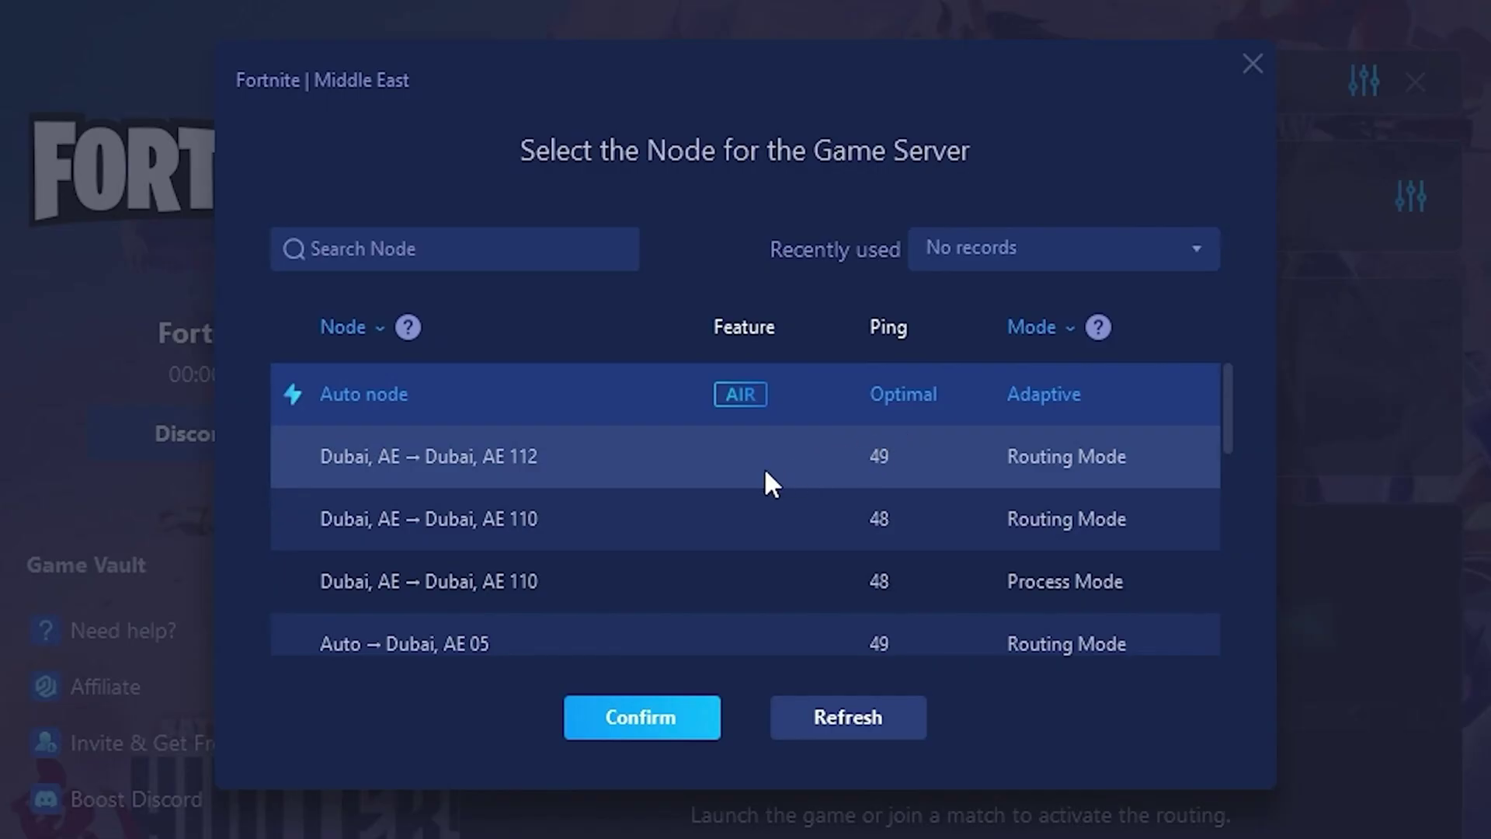
scroll(766, 473, down, 3)
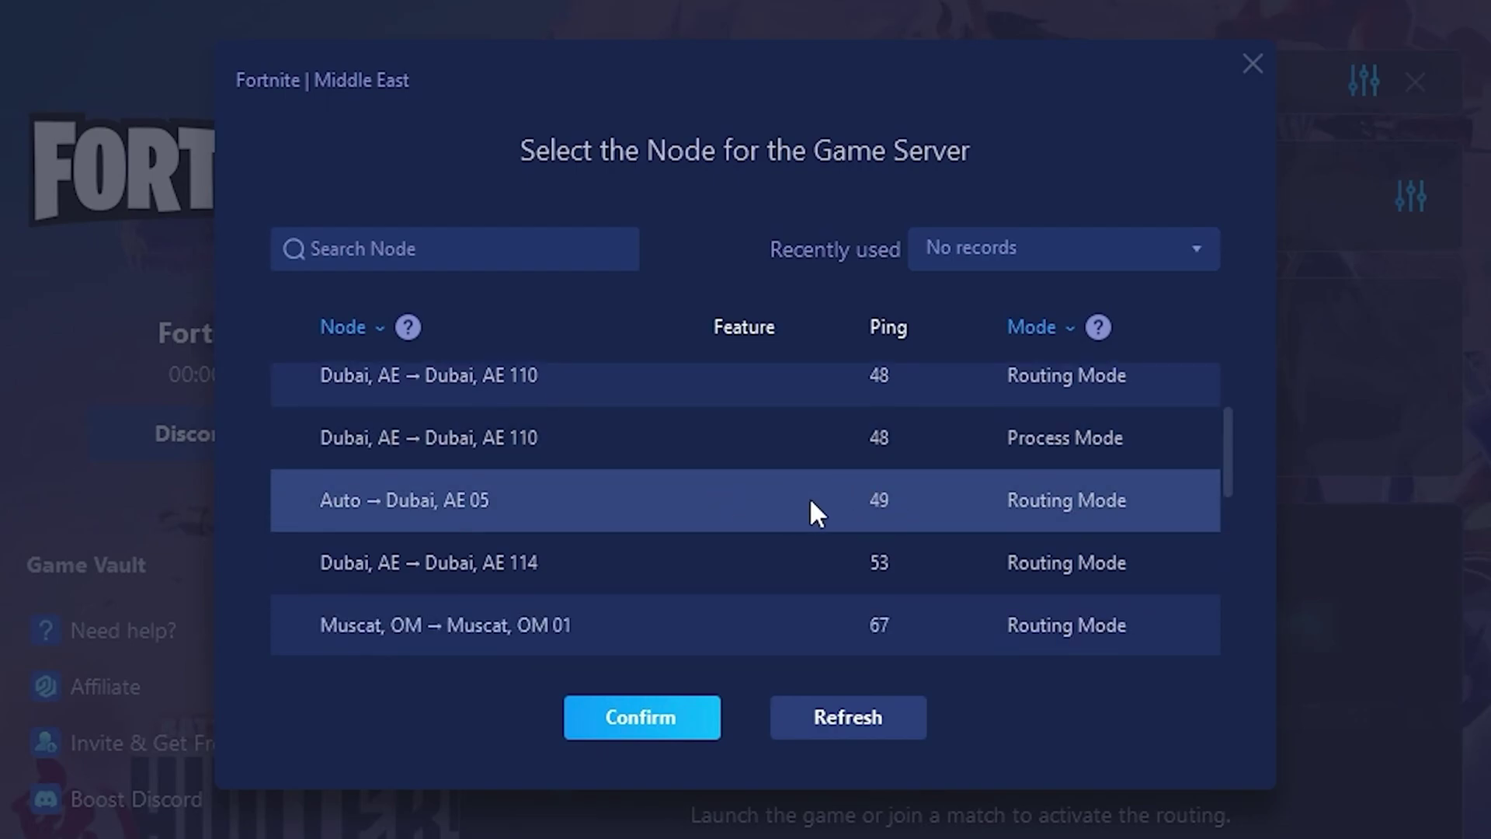
scroll(893, 501, up, 3)
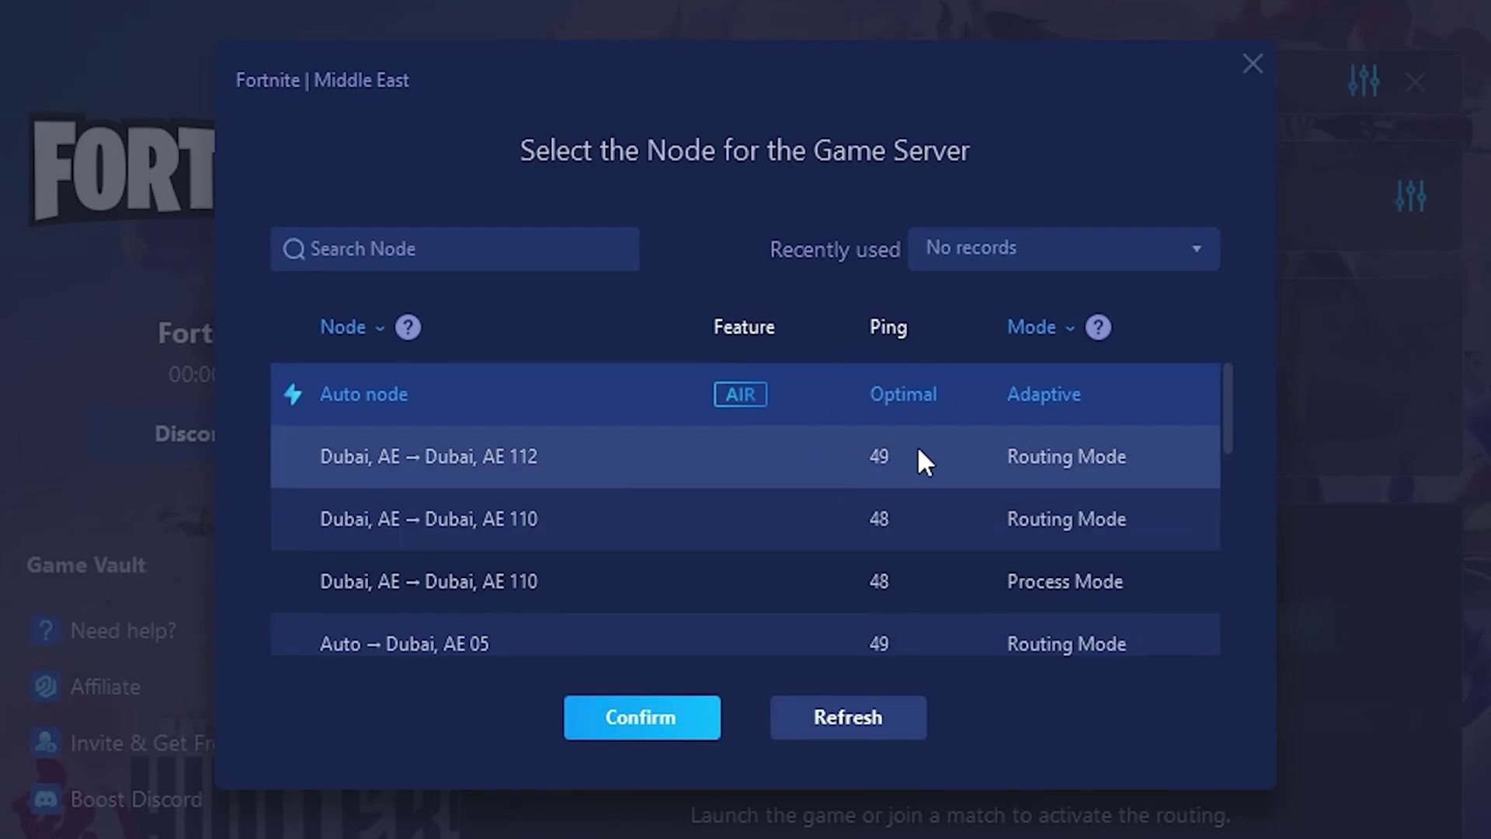
click(1252, 64)
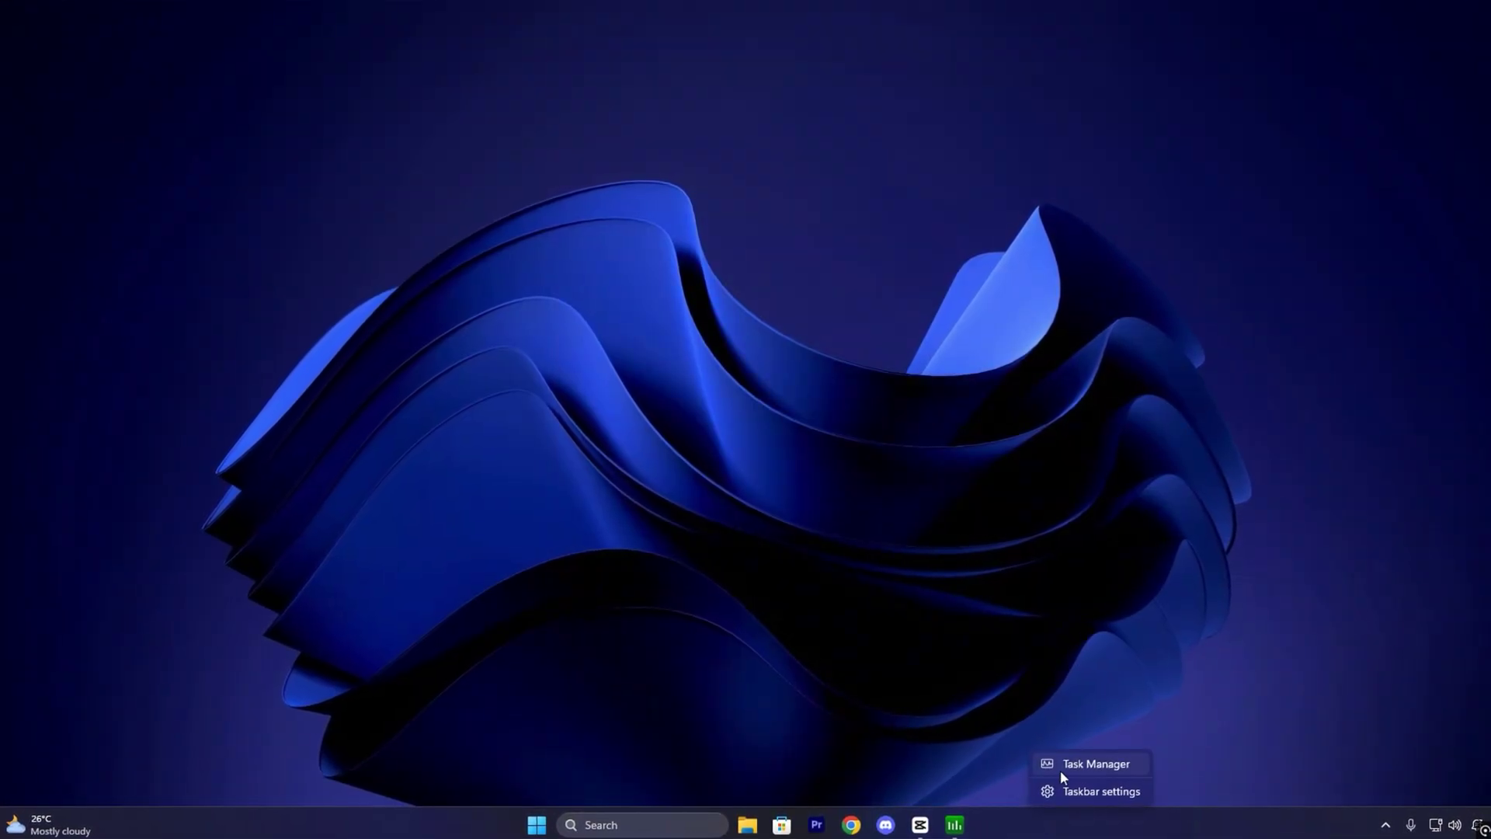
Launch Task Manager from the taskbar and show its Startup apps list with status and impact.
click(1061, 767)
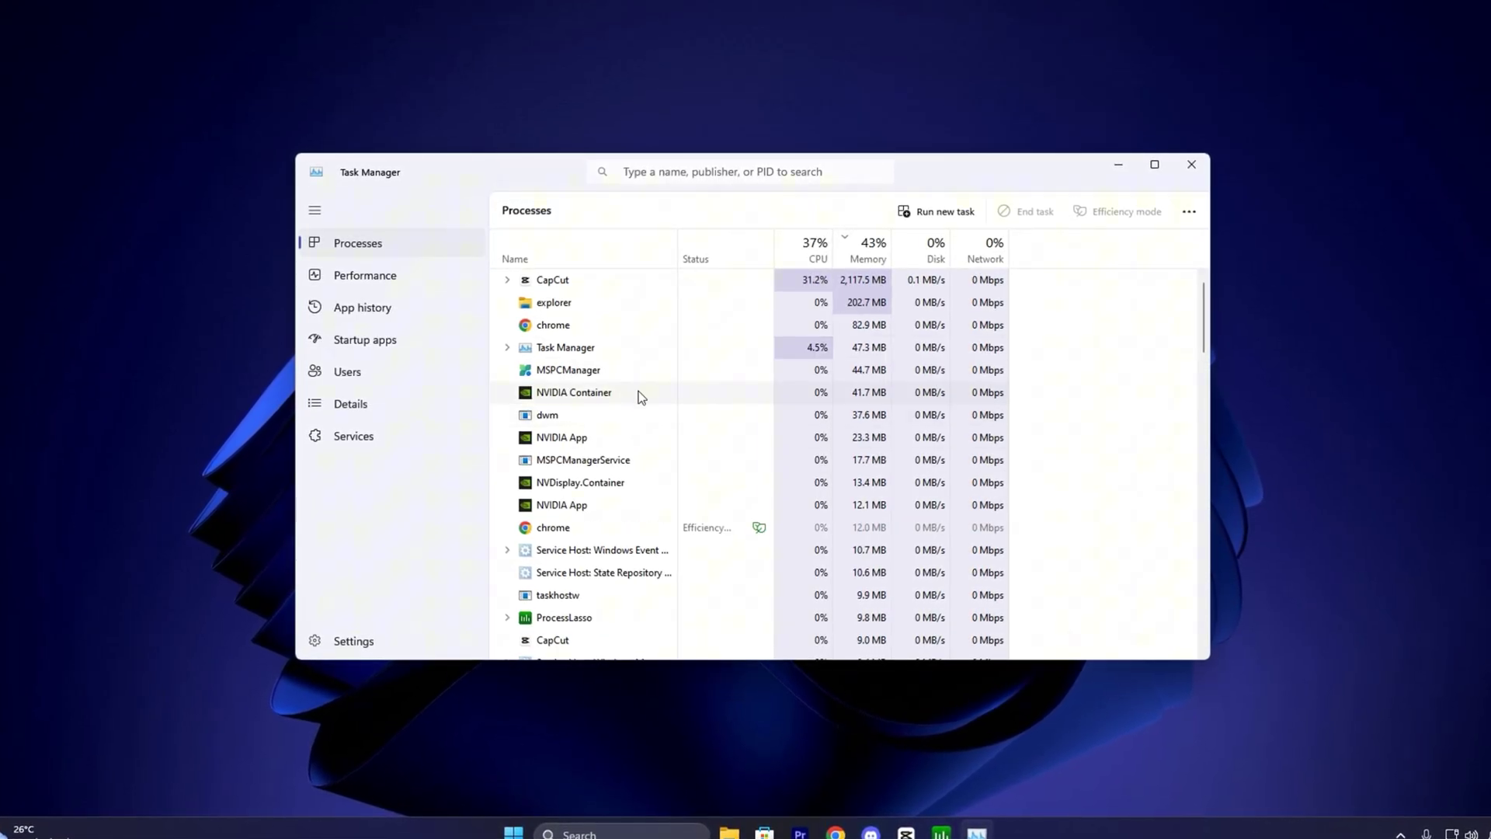
click(399, 341)
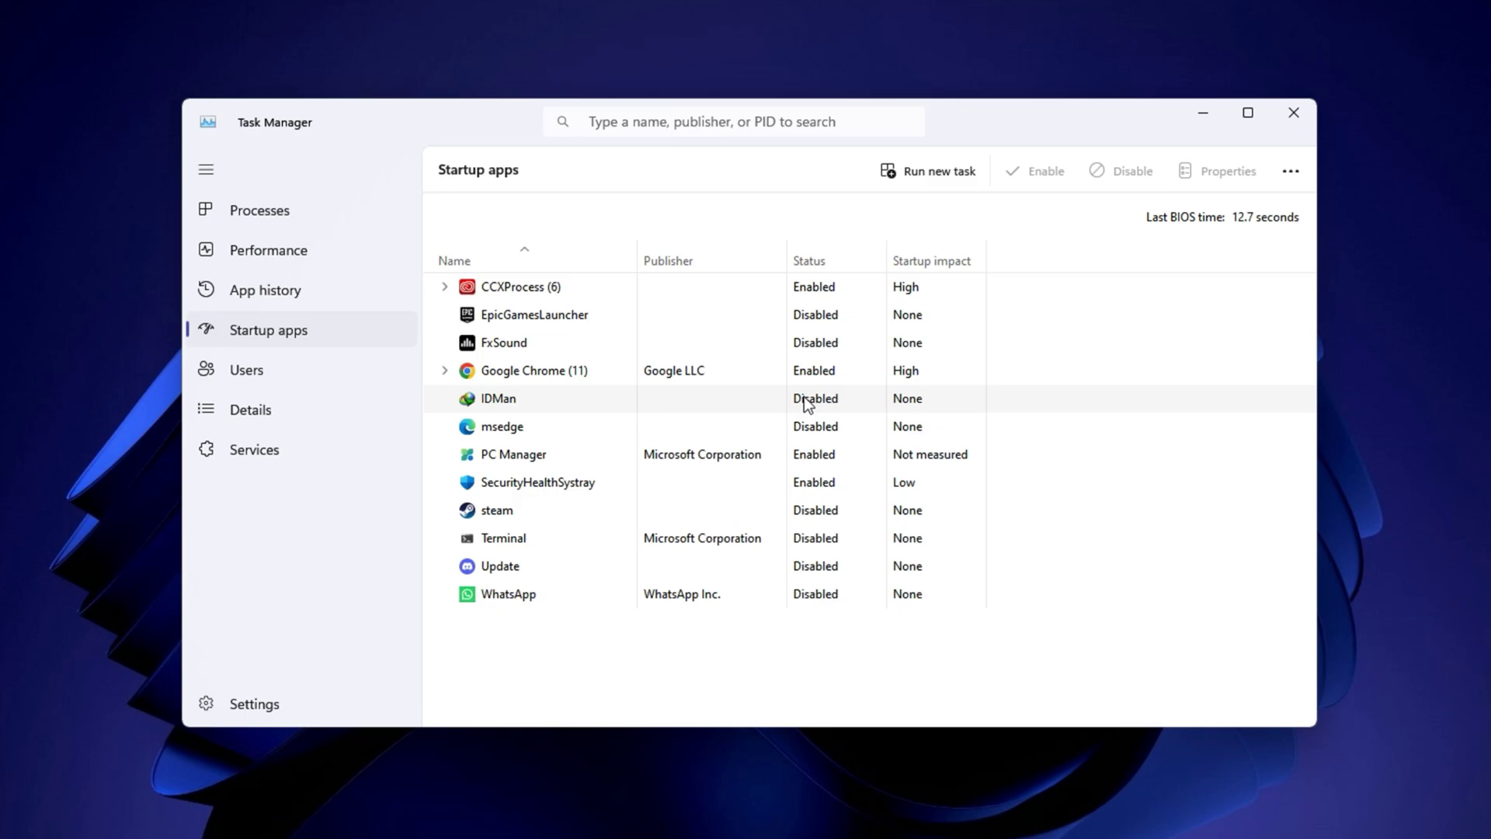
right_click(815, 458)
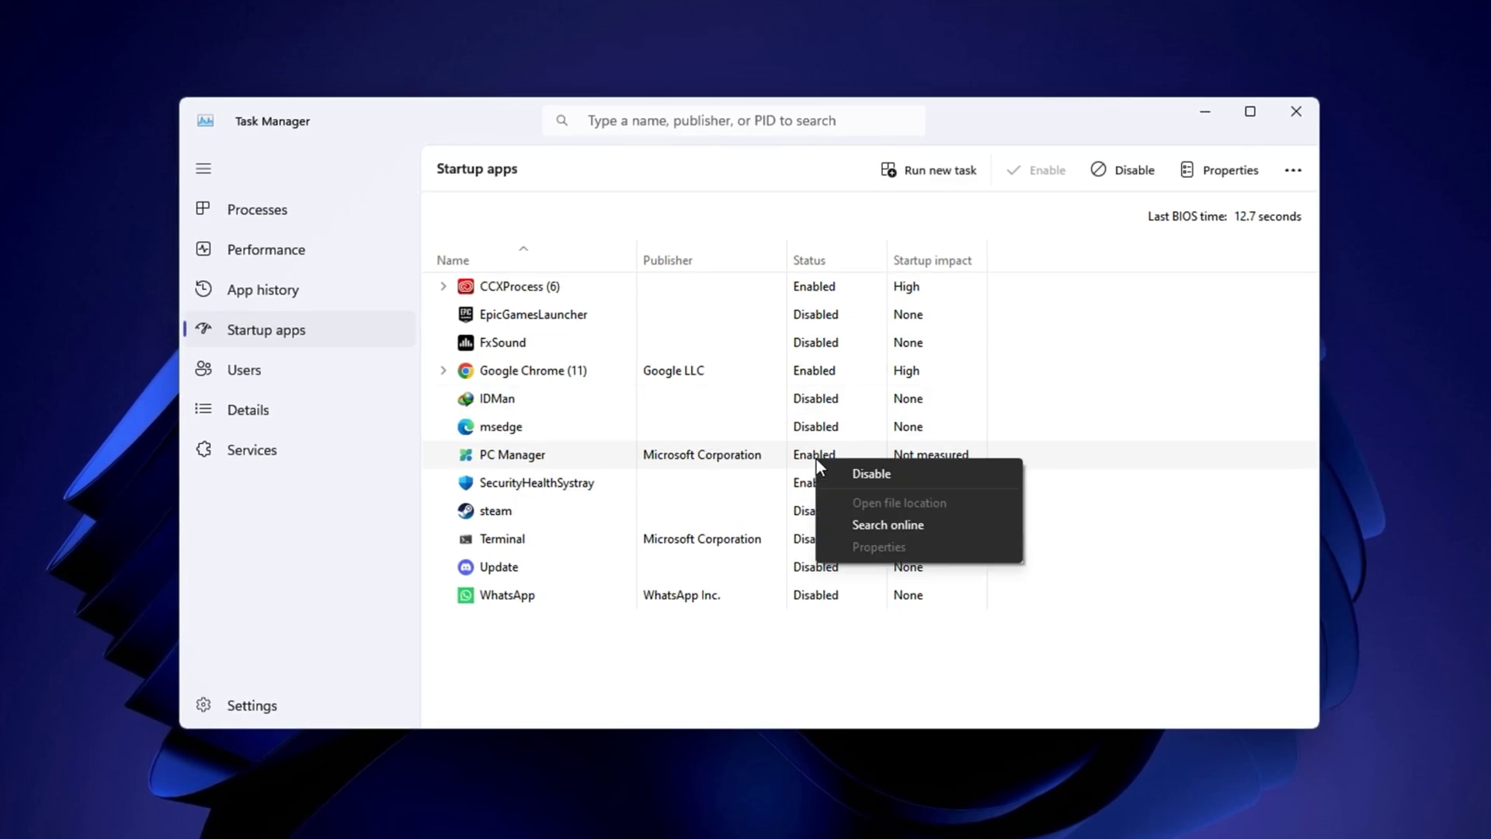
click(740, 455)
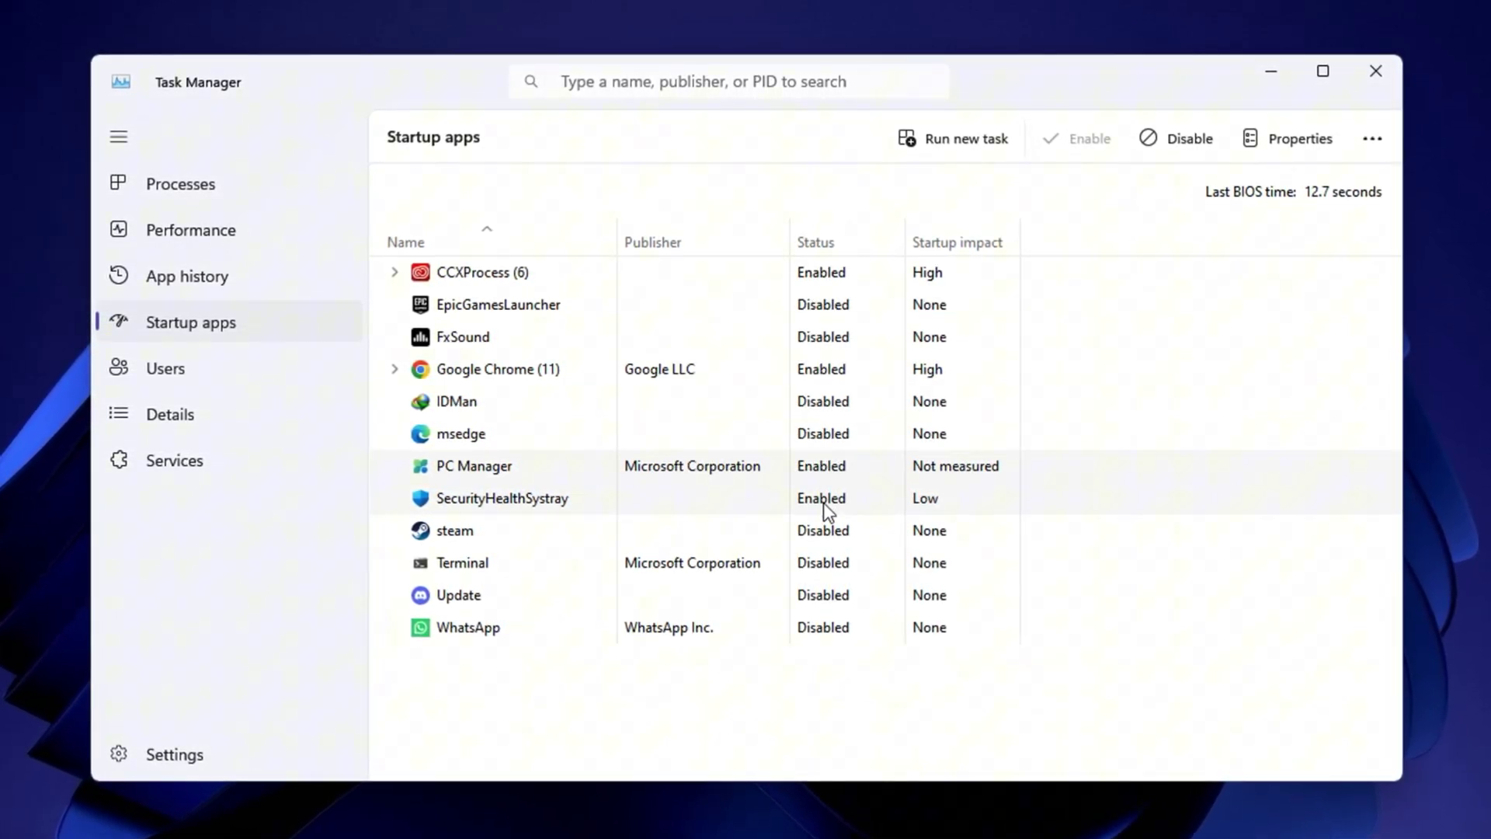
Look over the running processes, then view the CPU performance graph.
click(273, 192)
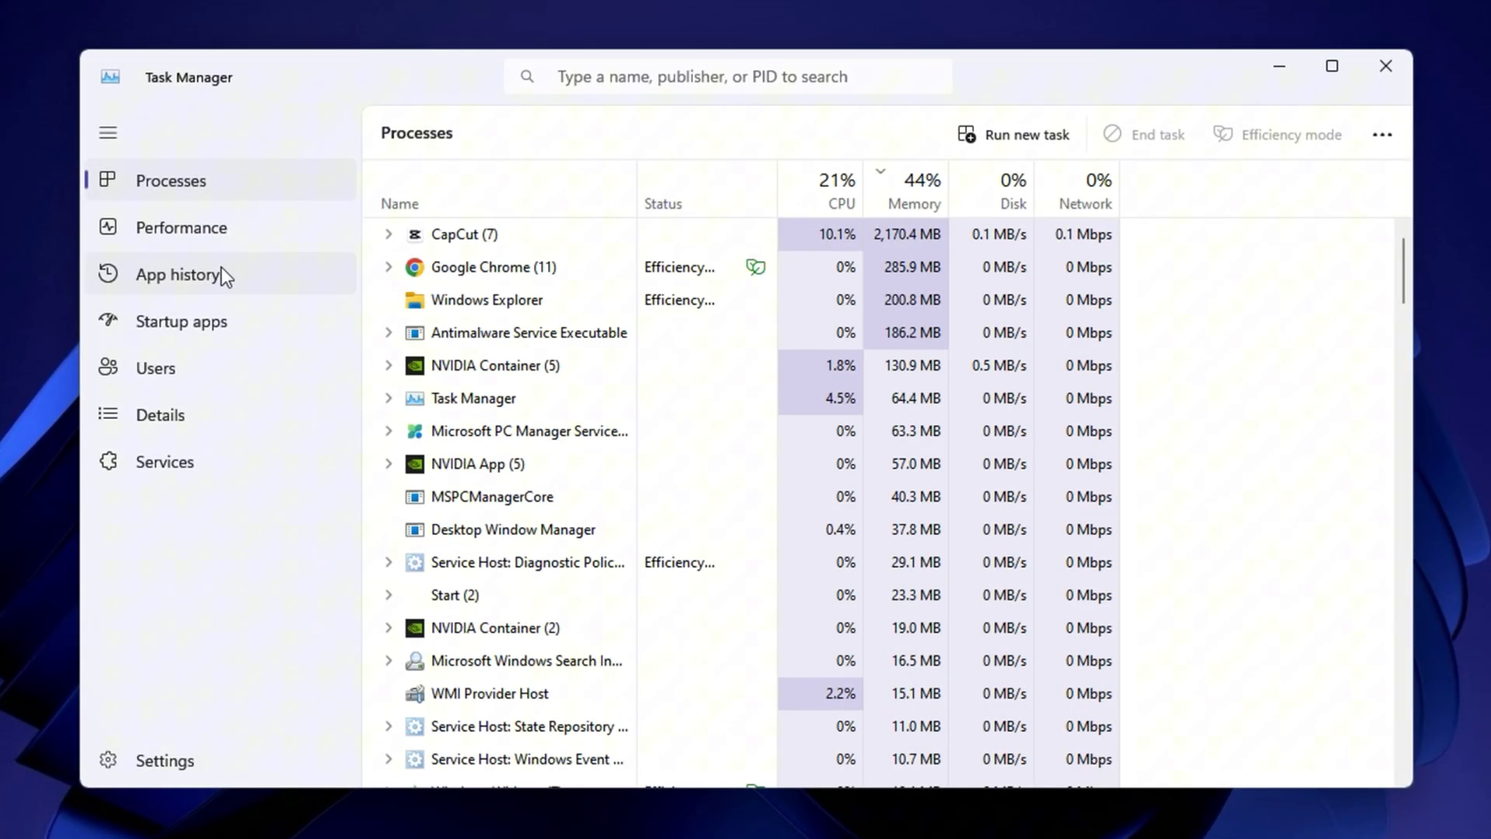
click(240, 233)
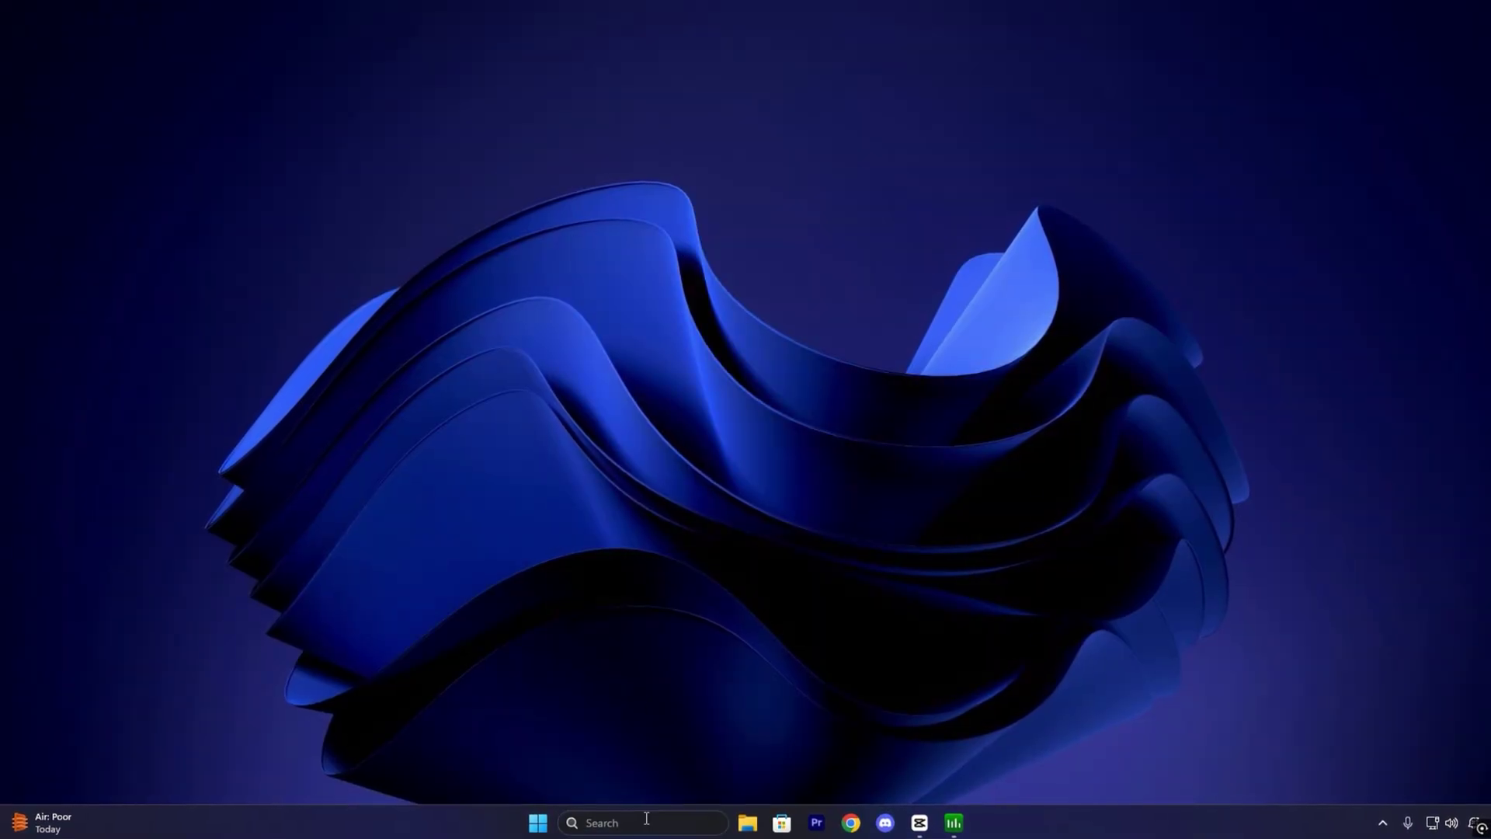
Search 'reg' and run Registry Editor as administrator, accepting the UAC prompt.
click(647, 820)
text(reg)
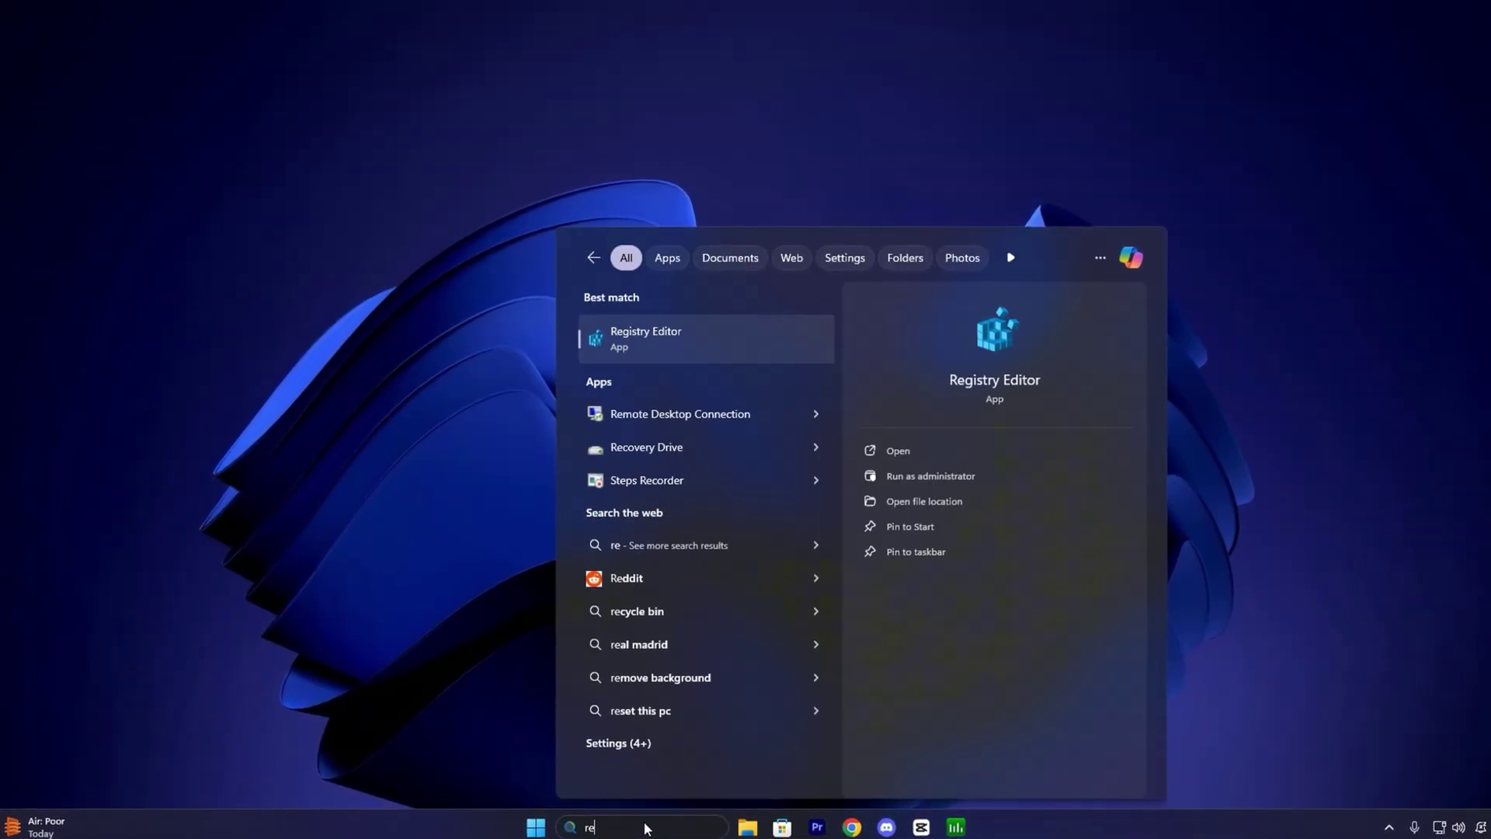
right_click(703, 331)
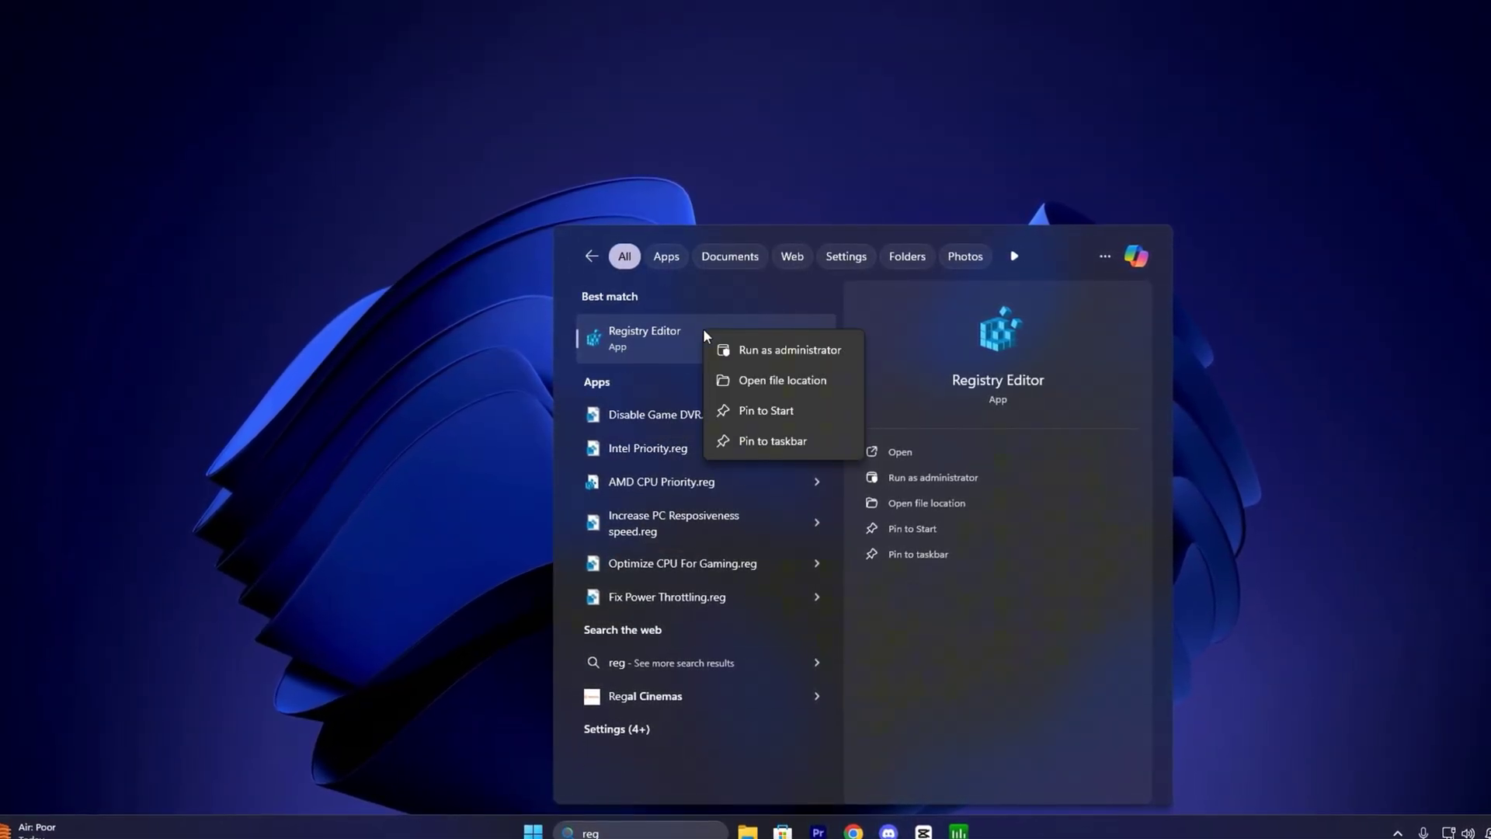
click(751, 348)
click(662, 544)
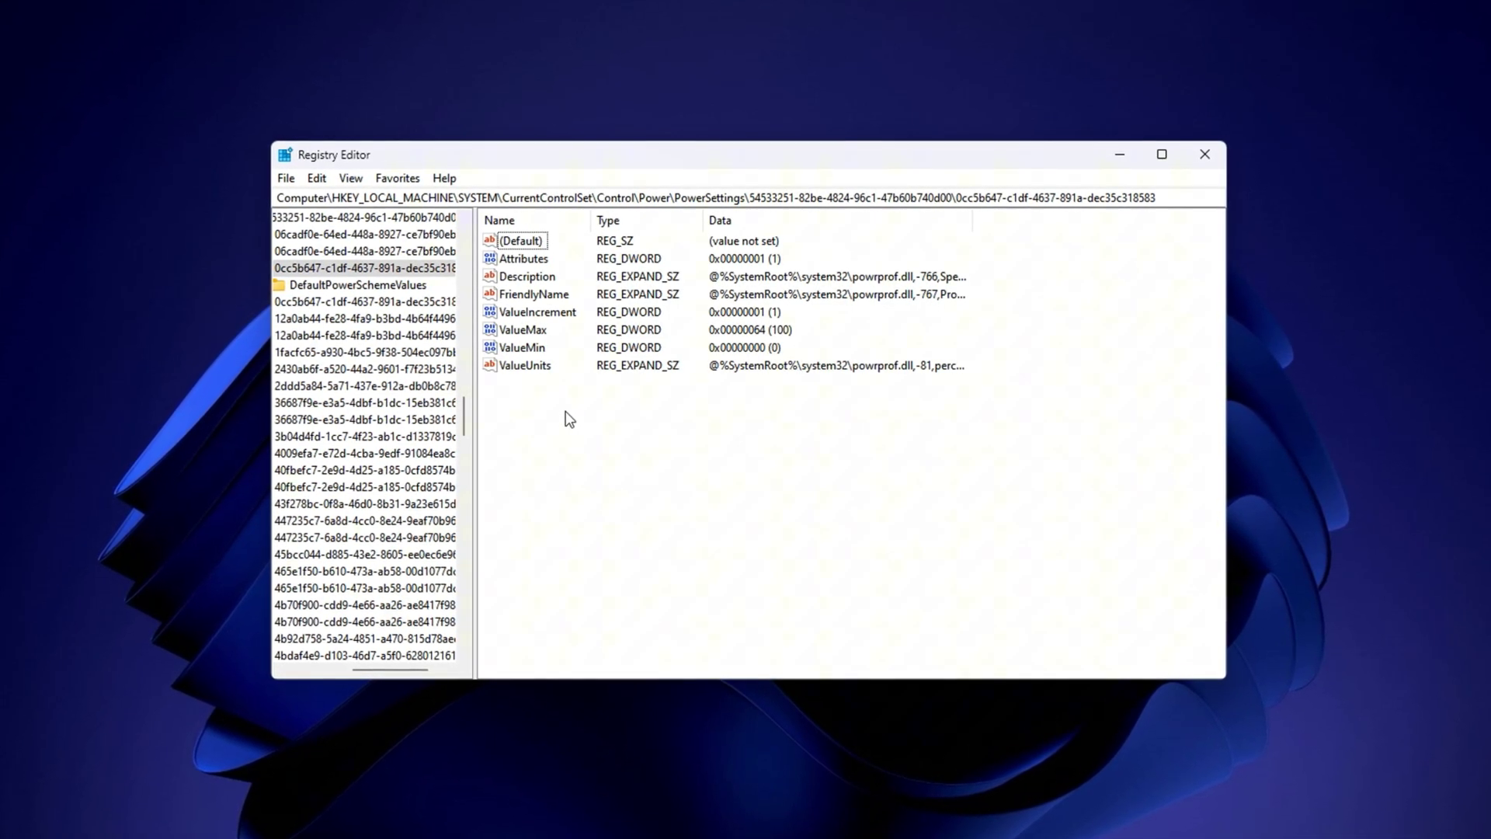
Edit ValueMax to hexadecimal 100 (256) and confirm.
click(516, 331)
double_click(519, 332)
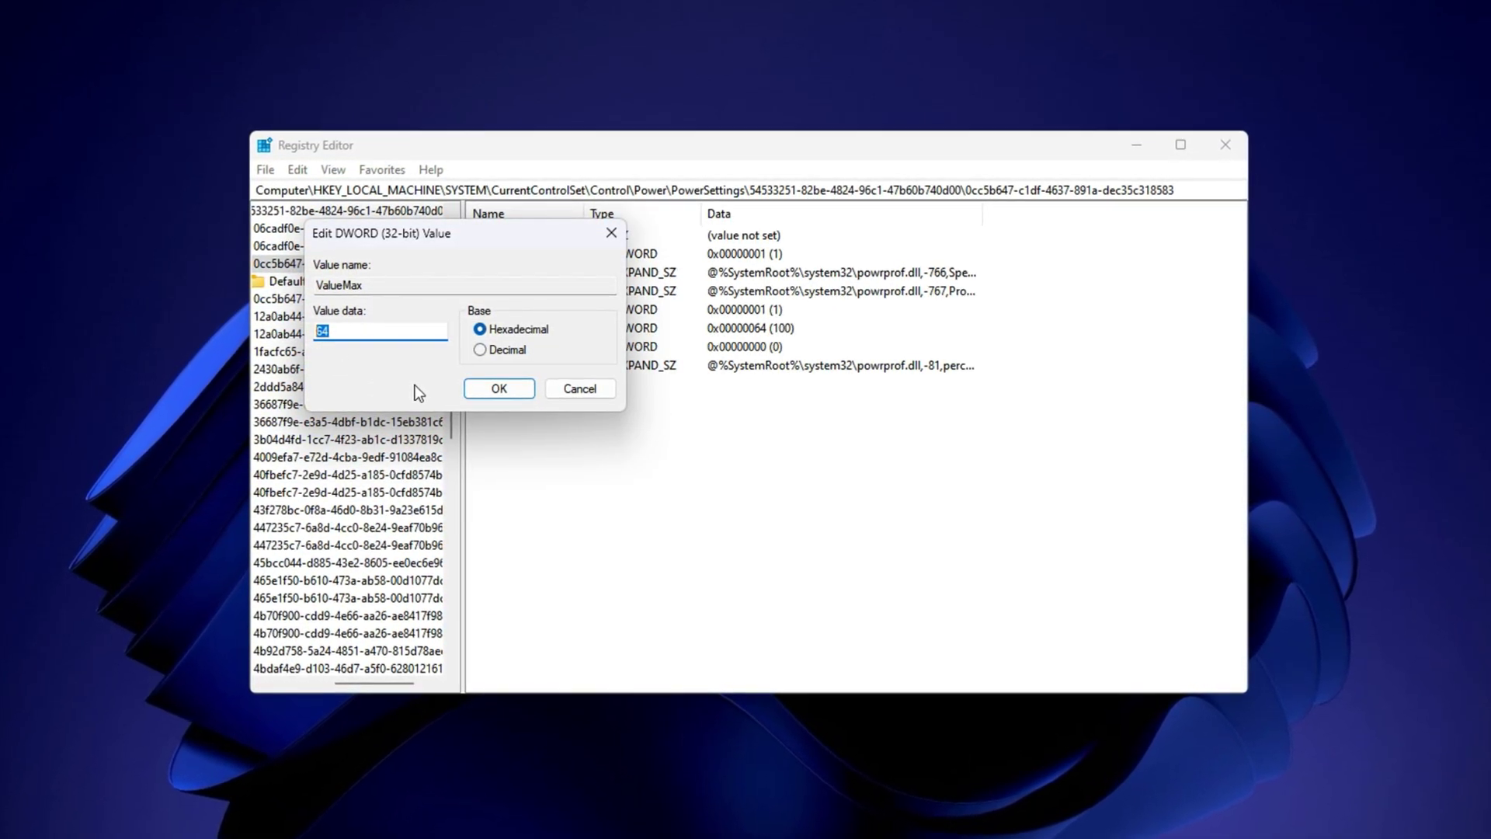
text(100)
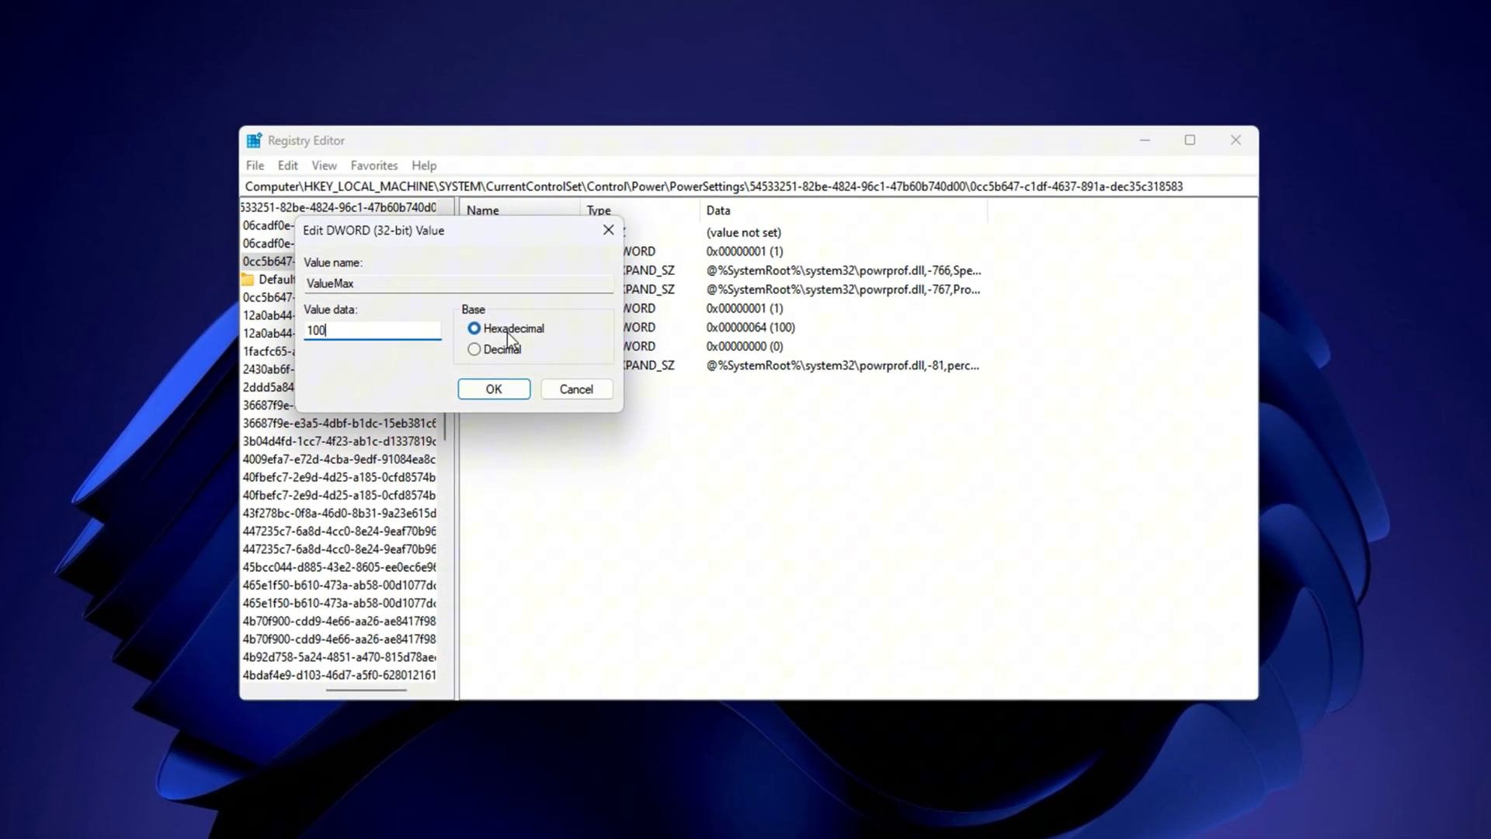
click(493, 389)
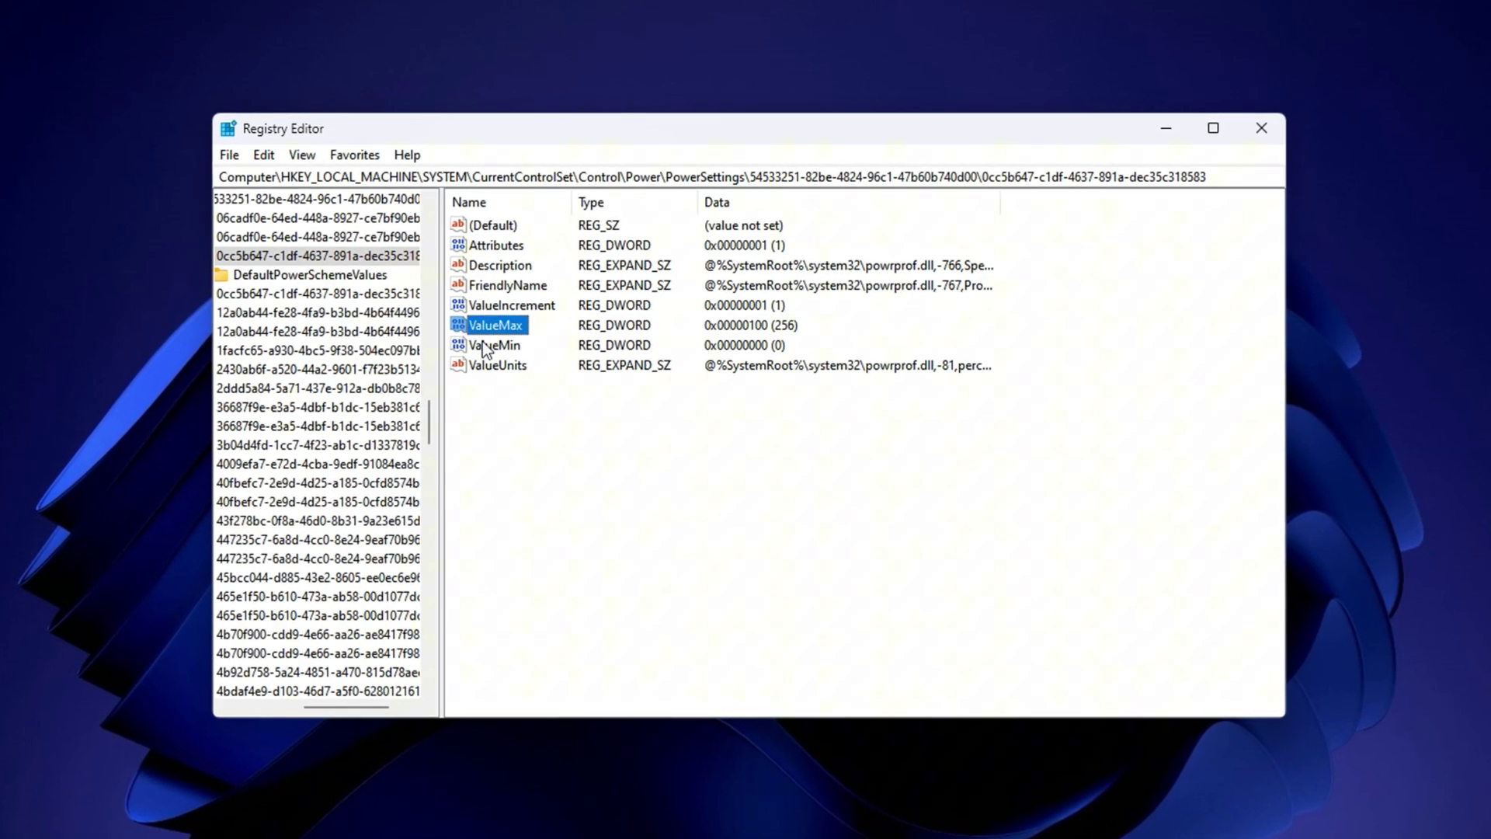
click(494, 346)
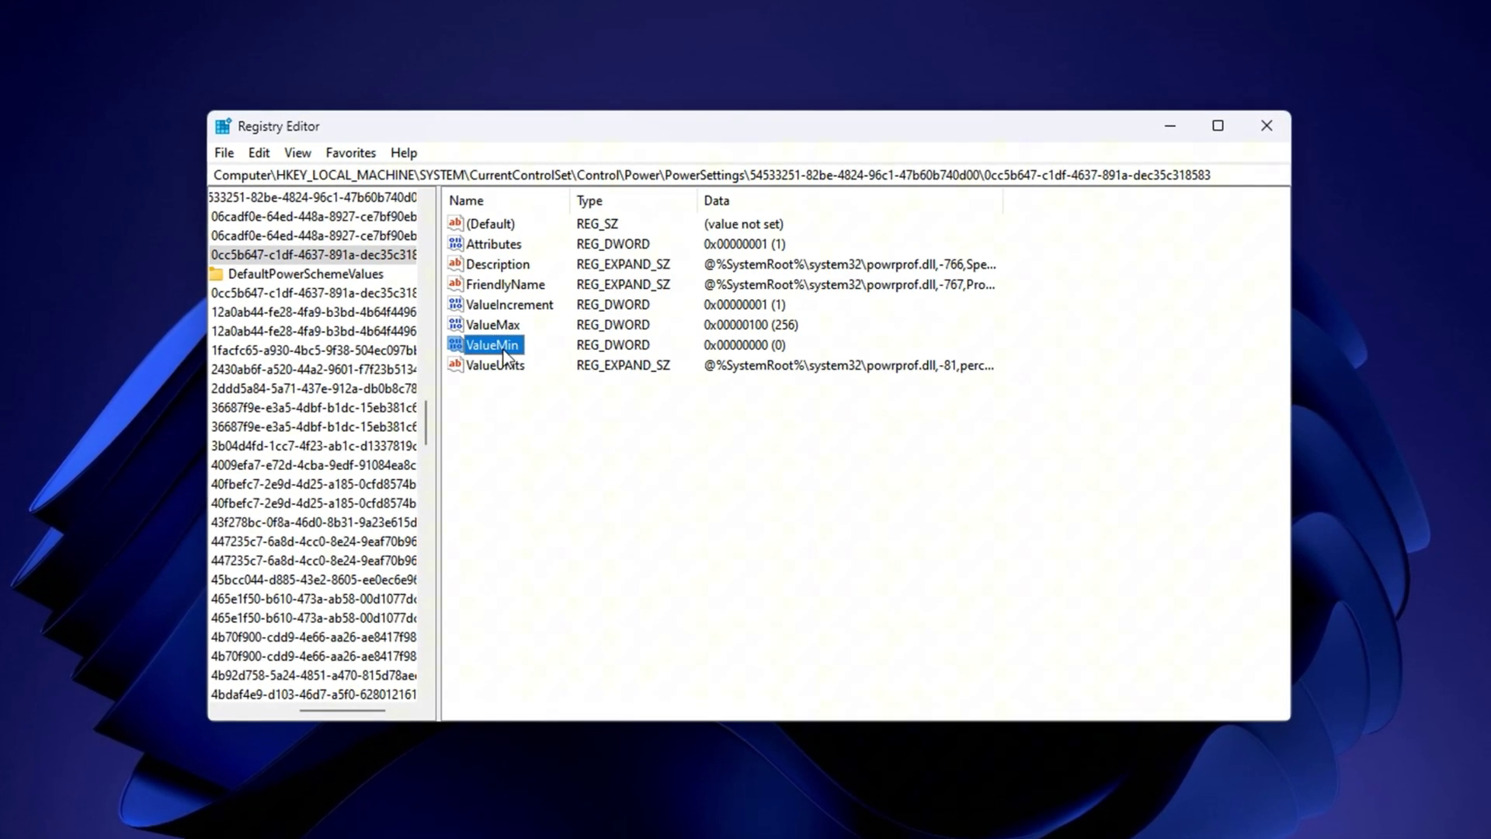
double_click(502, 350)
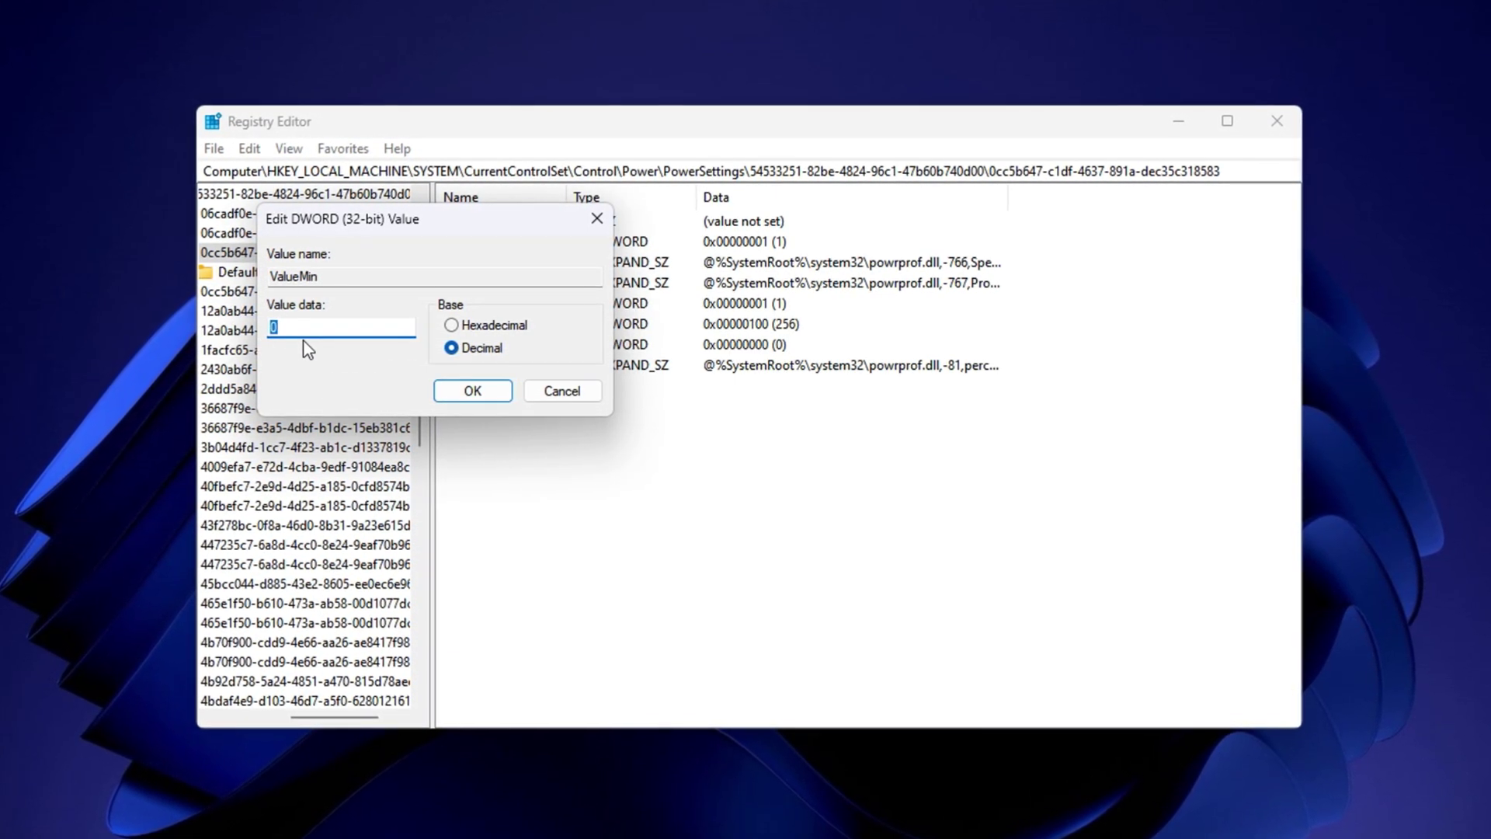
click(473, 325)
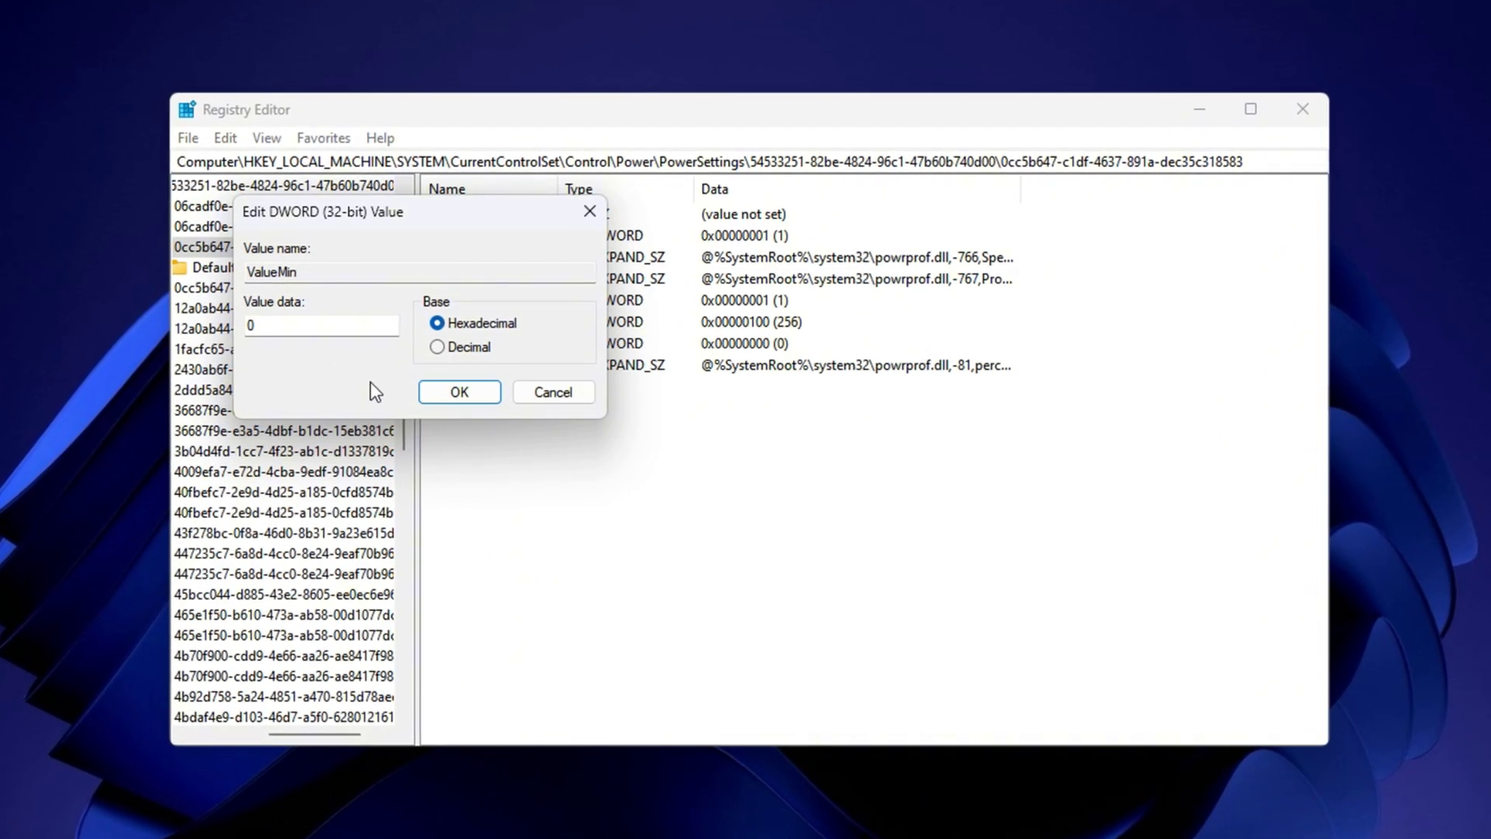
click(459, 391)
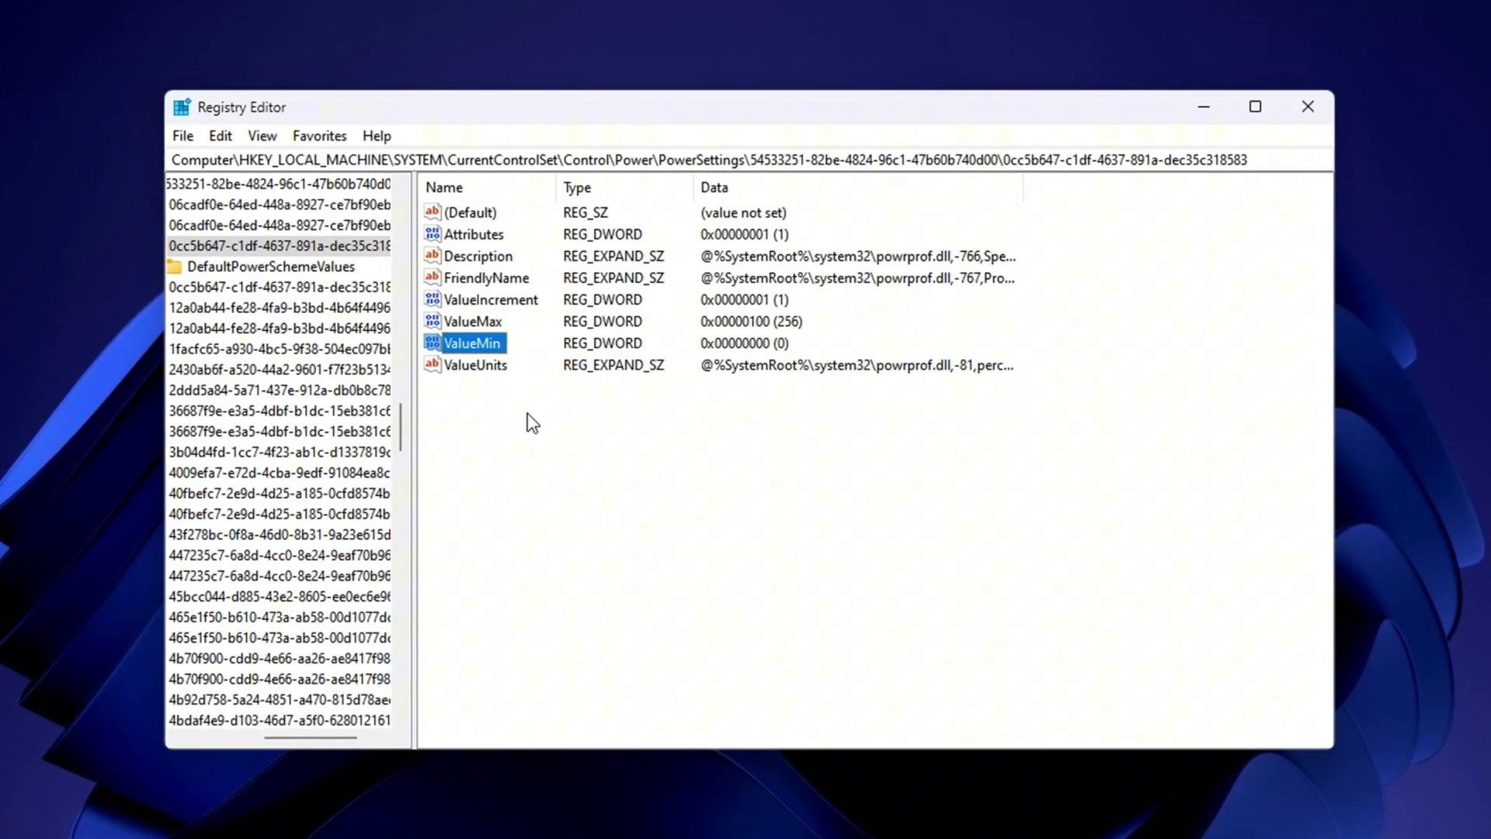
Deselect the ValueMin entry in Registry Editor.
click(681, 449)
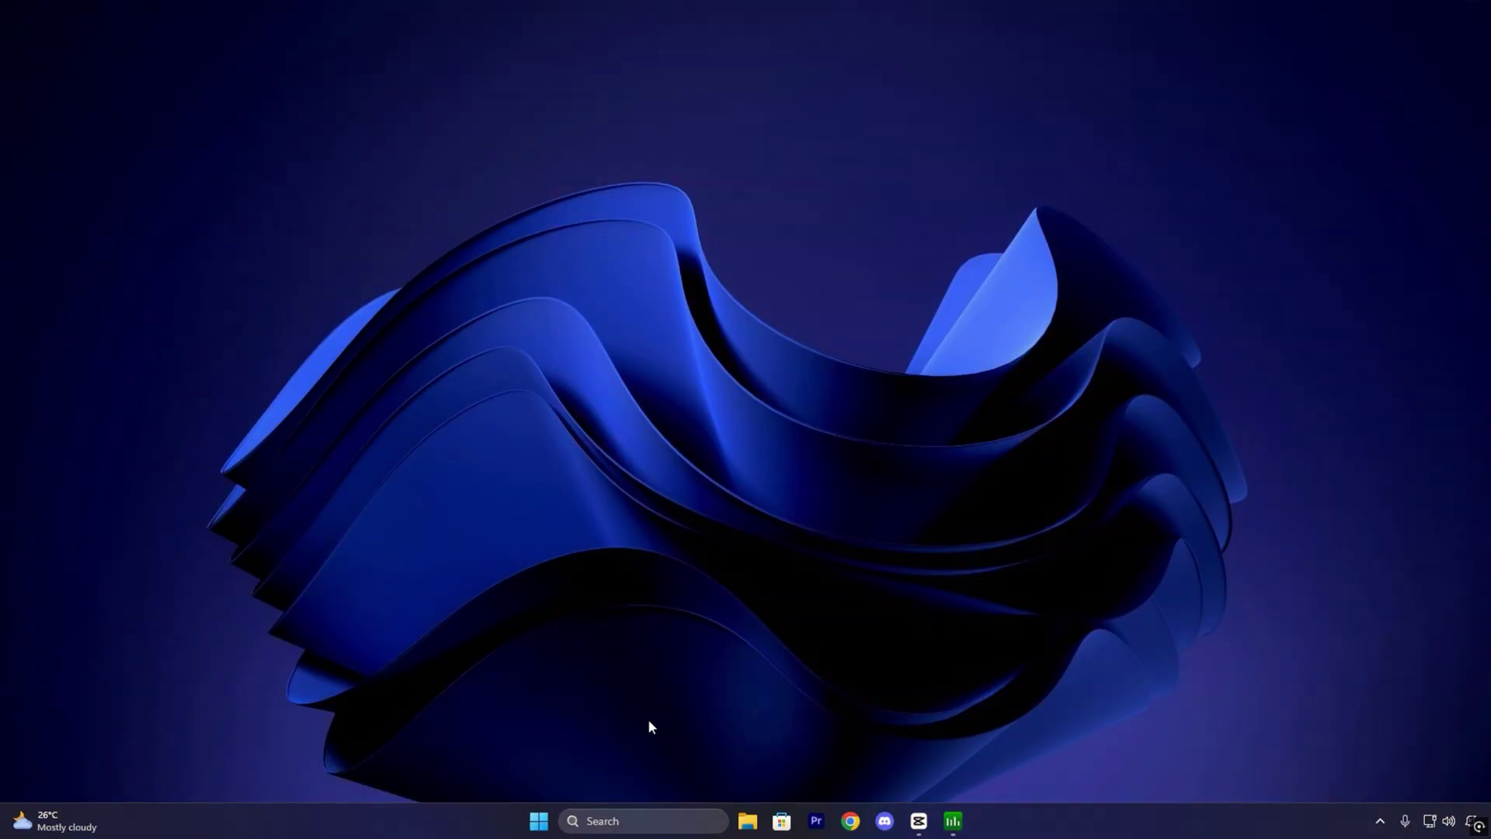
Search 'system c', launch System Configuration, and go through Boot to the Services tab.
click(624, 819)
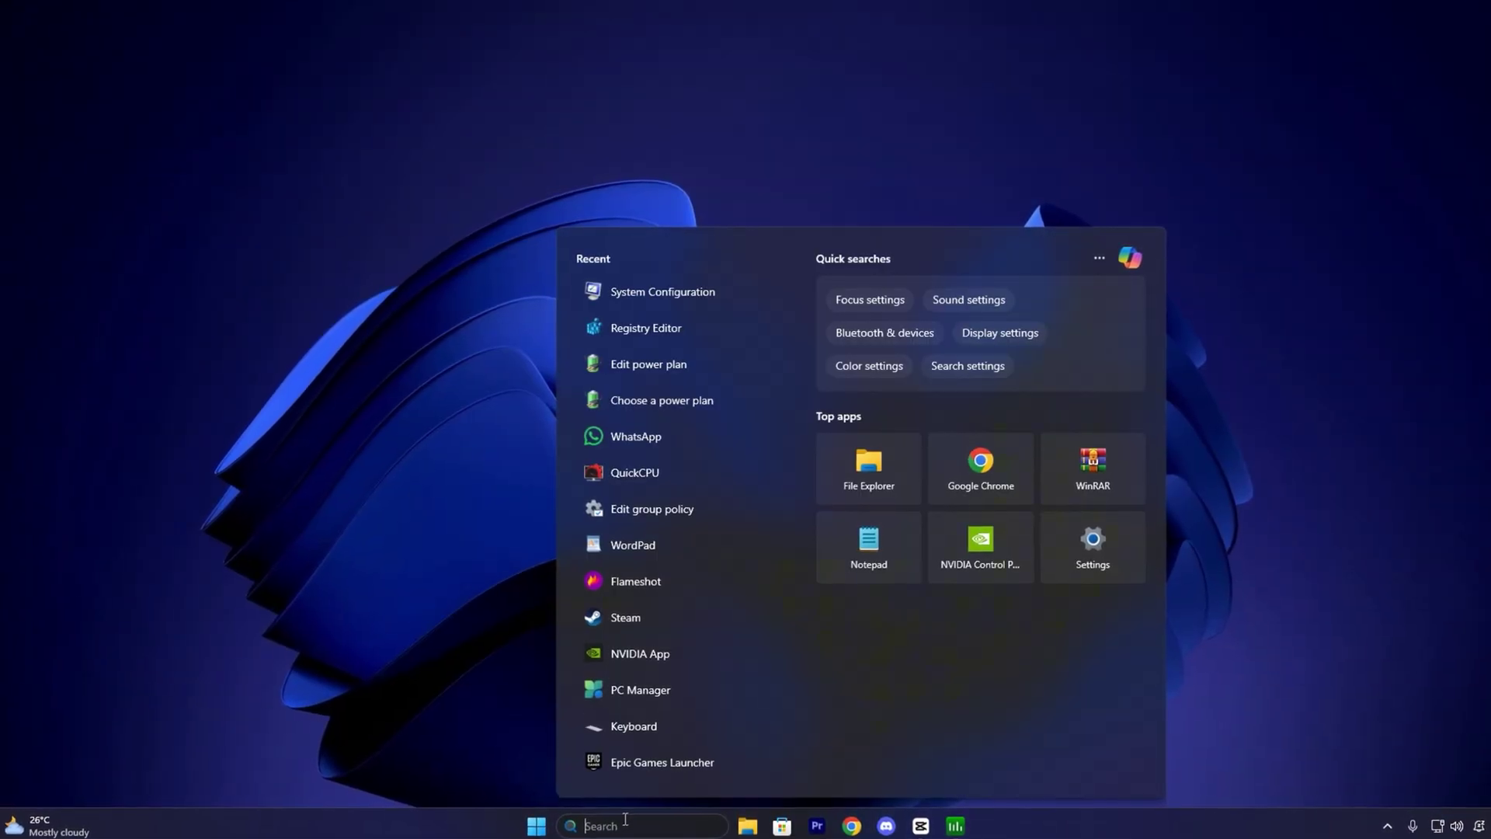
text(system)
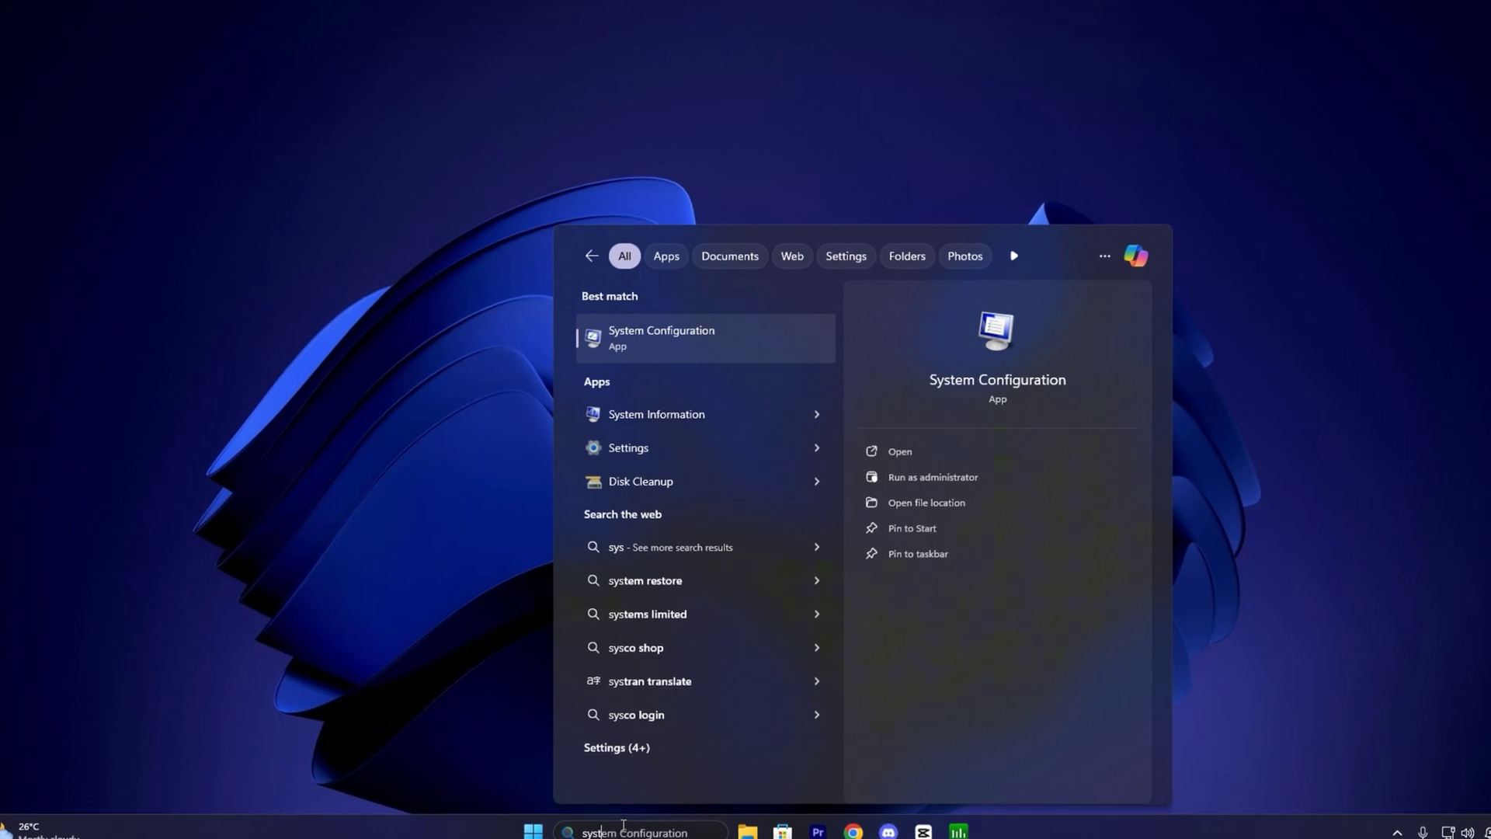
text( c)
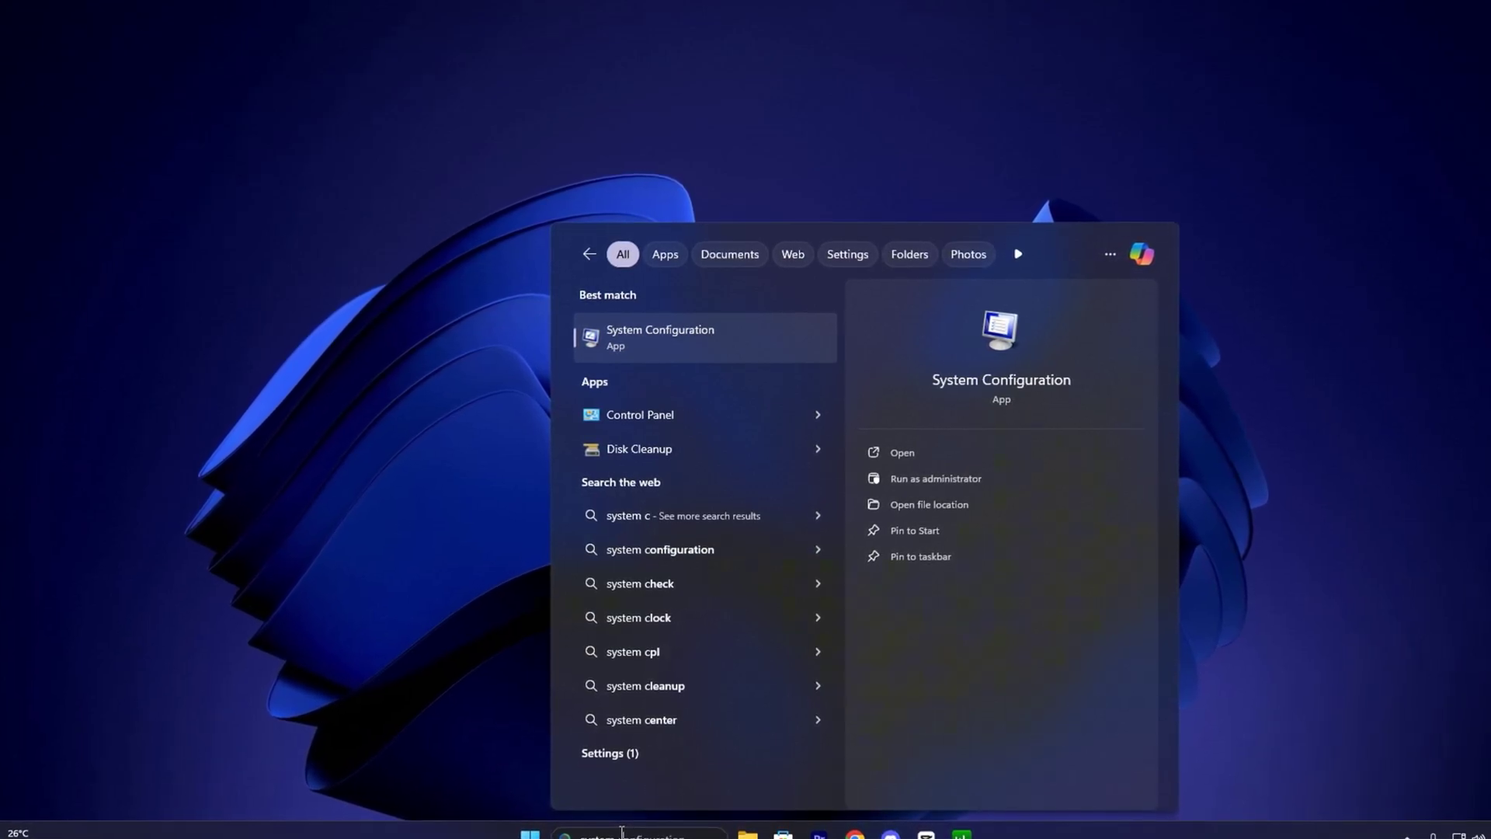
click(702, 334)
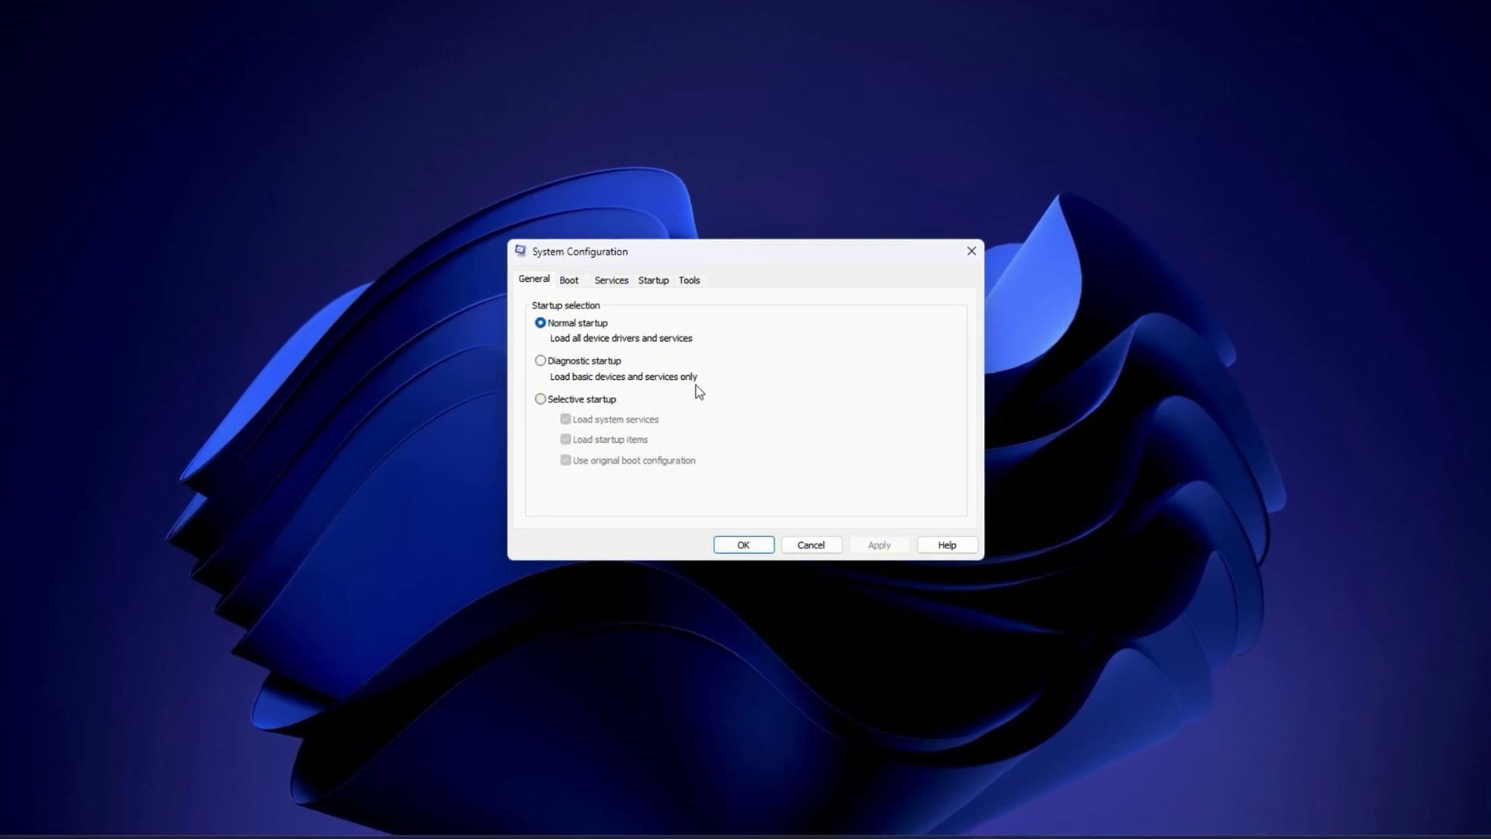
click(569, 281)
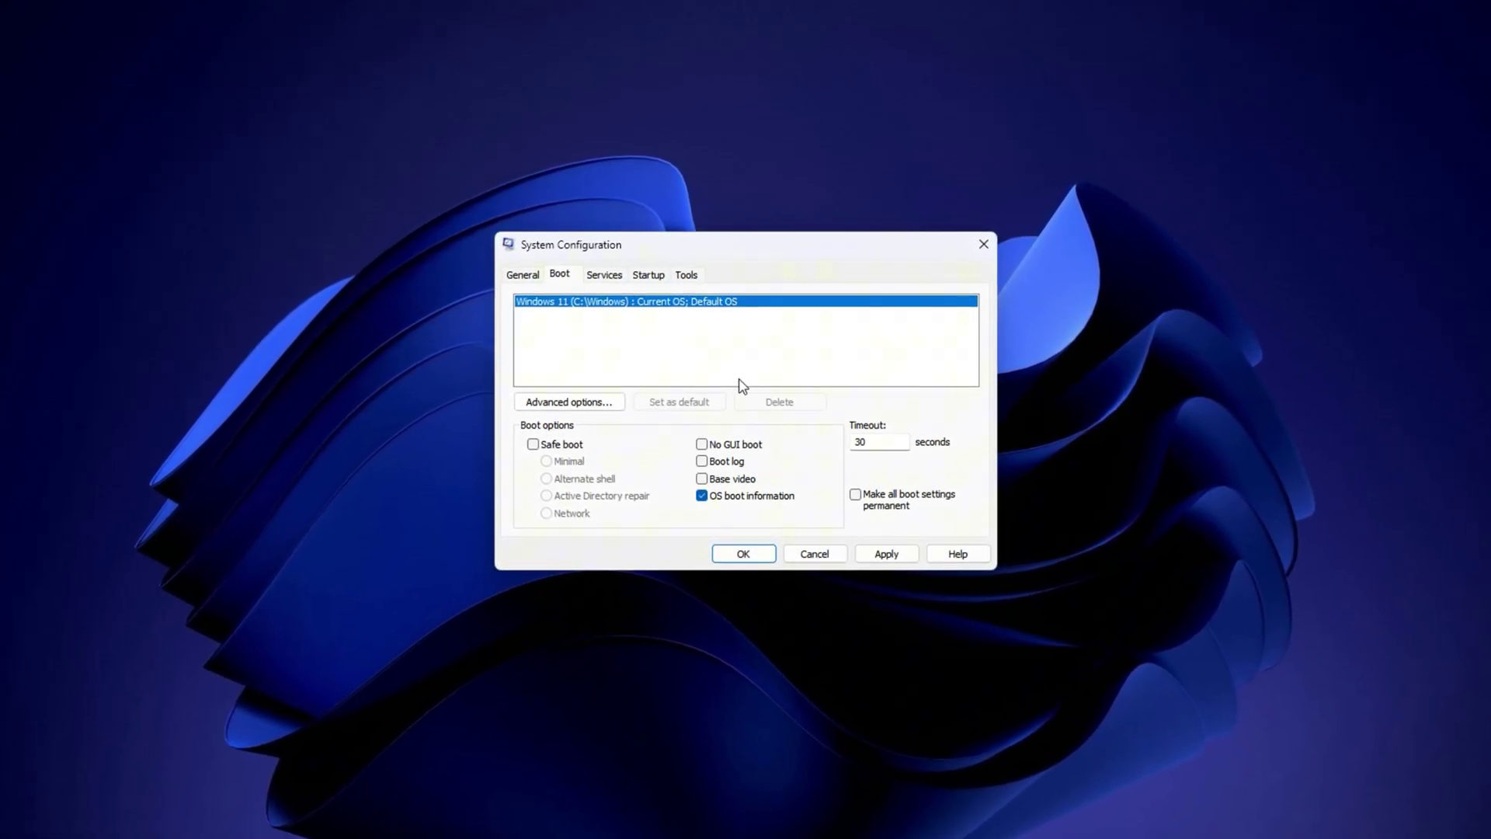
click(605, 276)
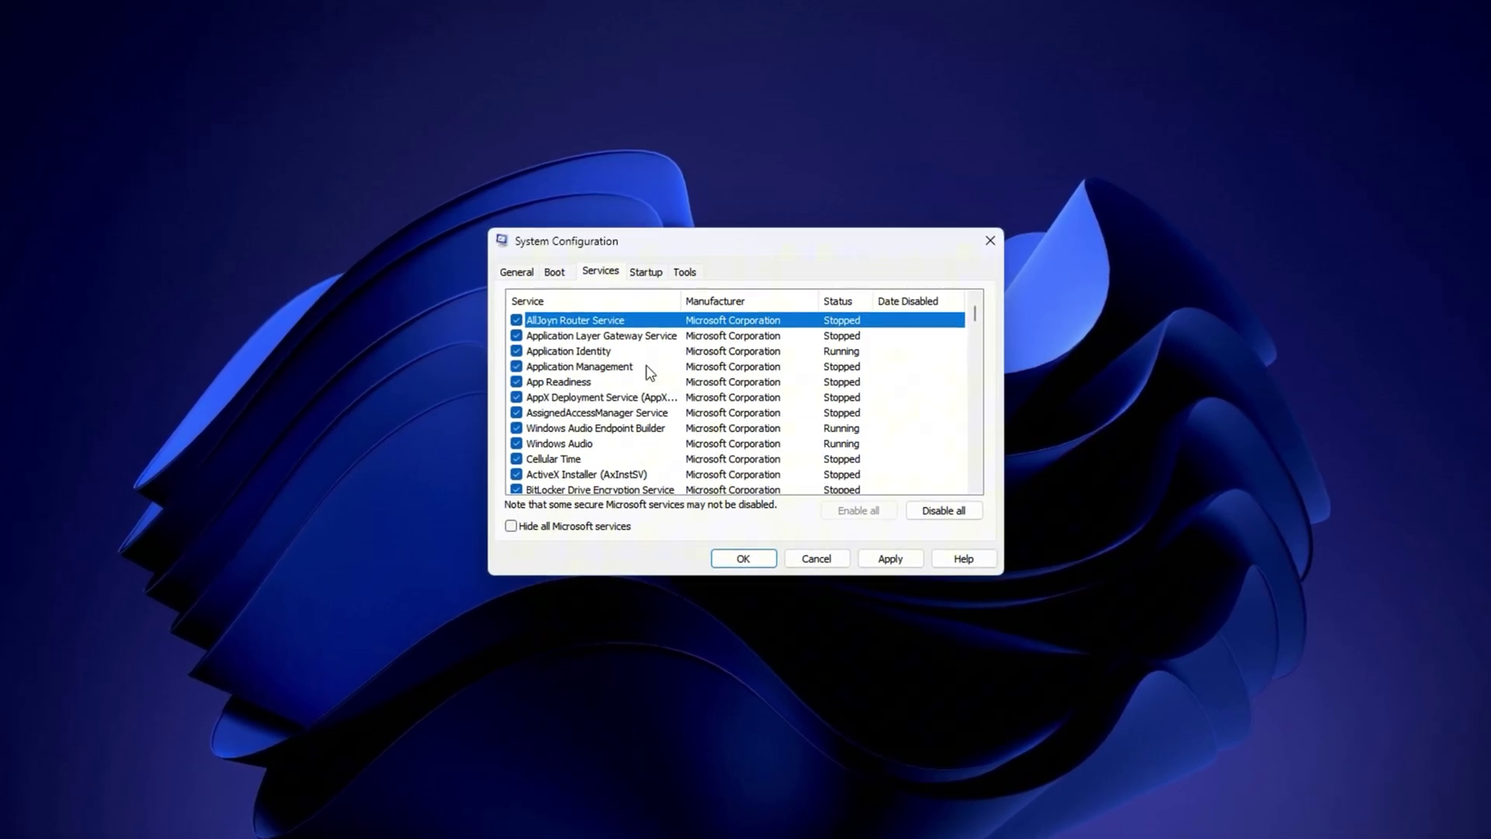
Tick Hide all Microsoft services to leave eleven third-party services like Steam Client Service.
scroll(614, 427, down, 11)
scroll(632, 435, down, 2)
click(548, 529)
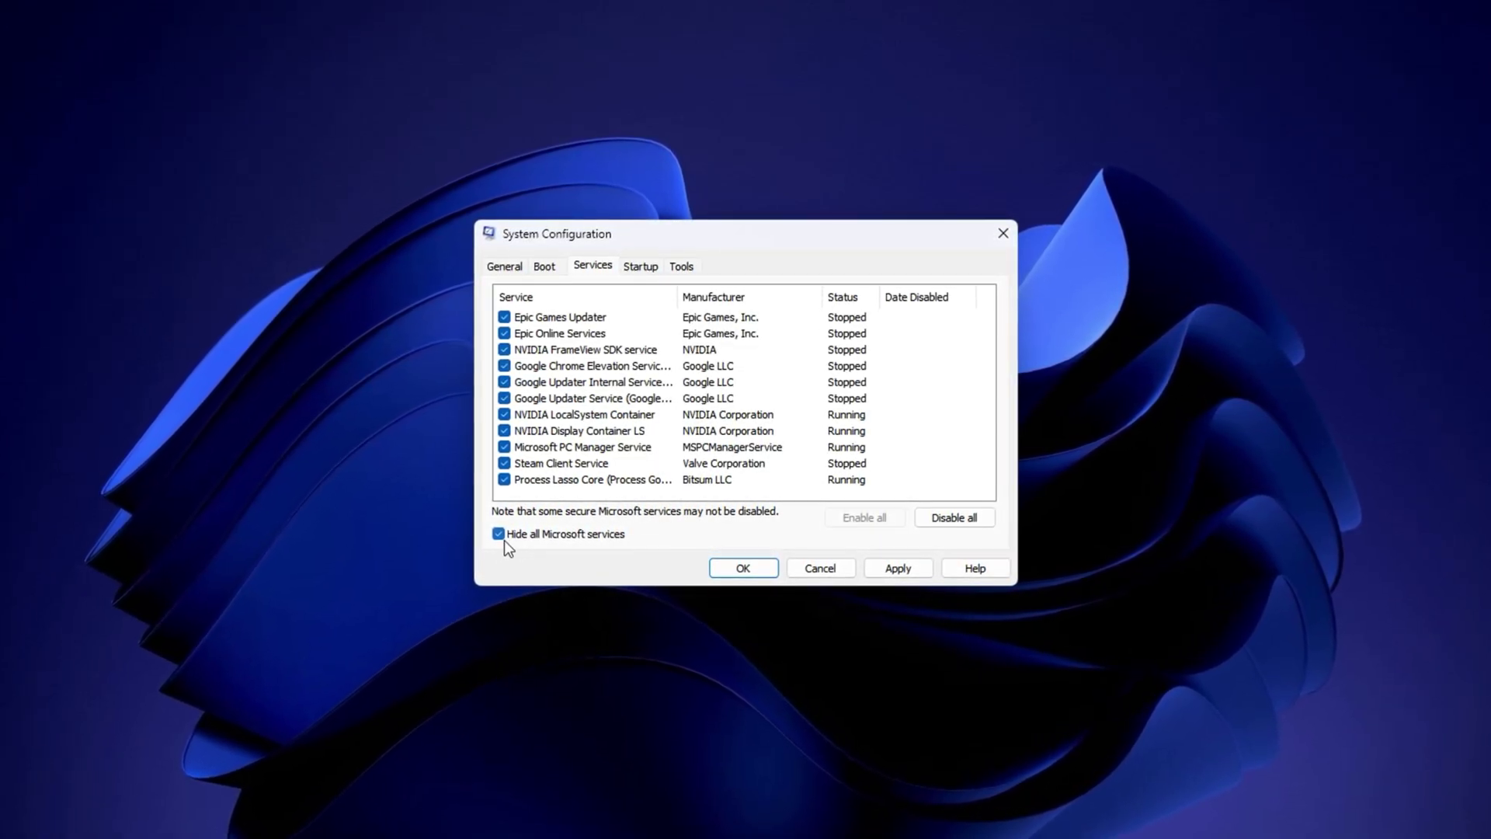
double_click(512, 538)
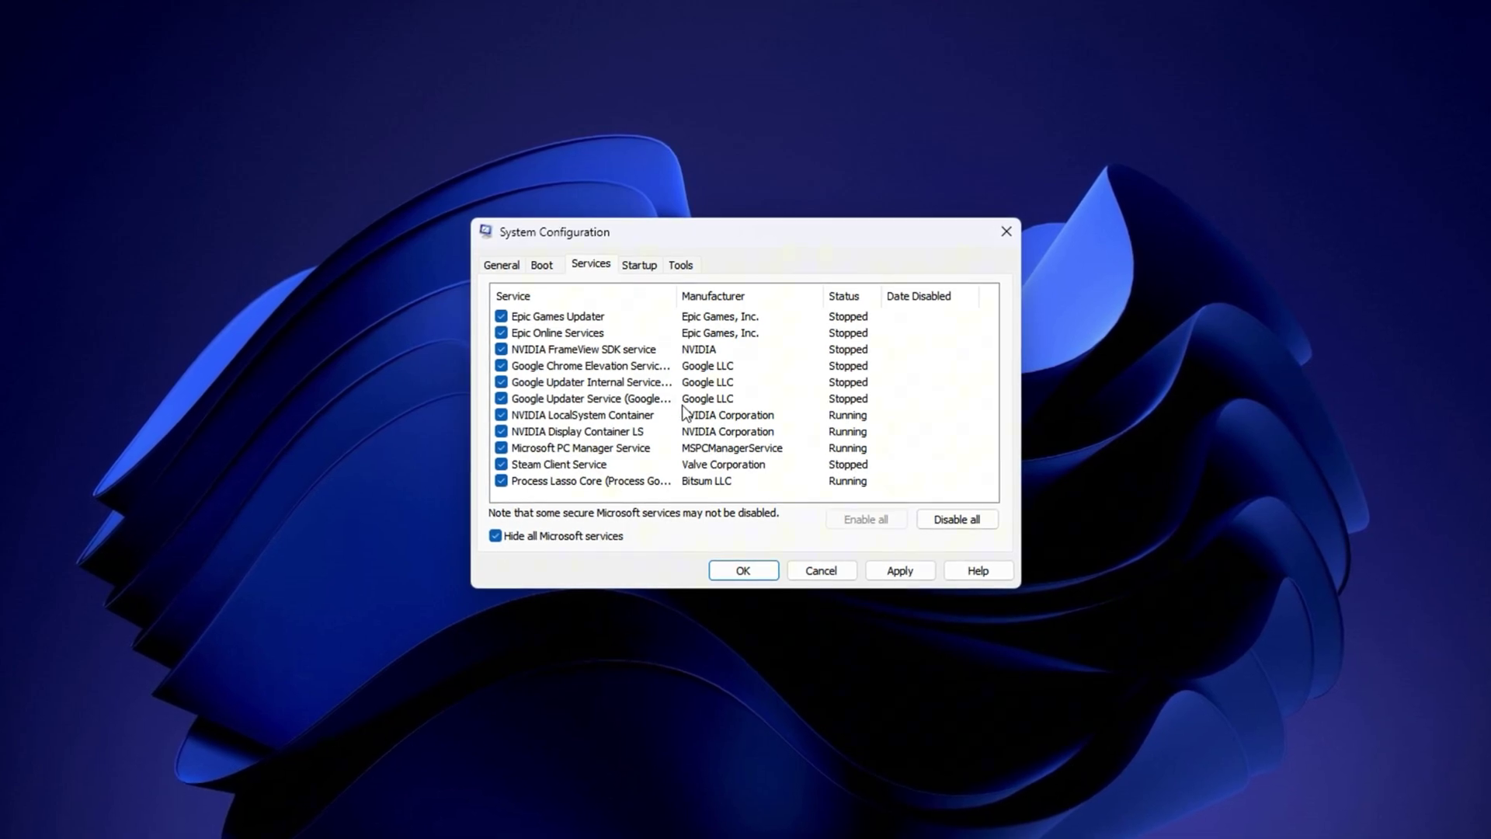